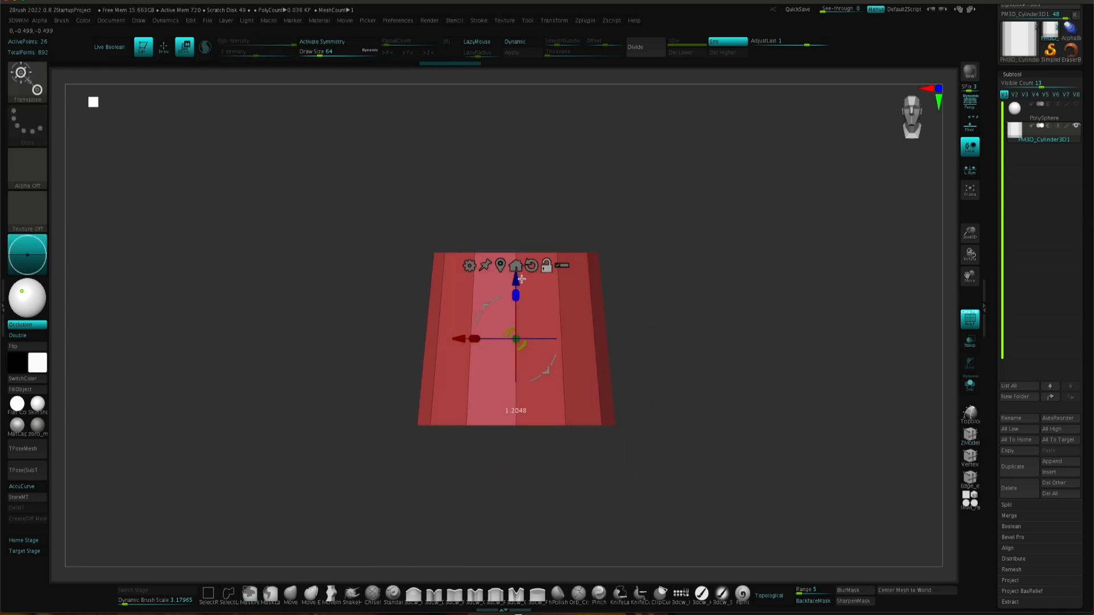
Step: Give the tapered cylinder's top and bottom caps their own polygroup with the ZModeler PolyGroup Flat Island action
left_click_drag(691, 286, 680, 342)
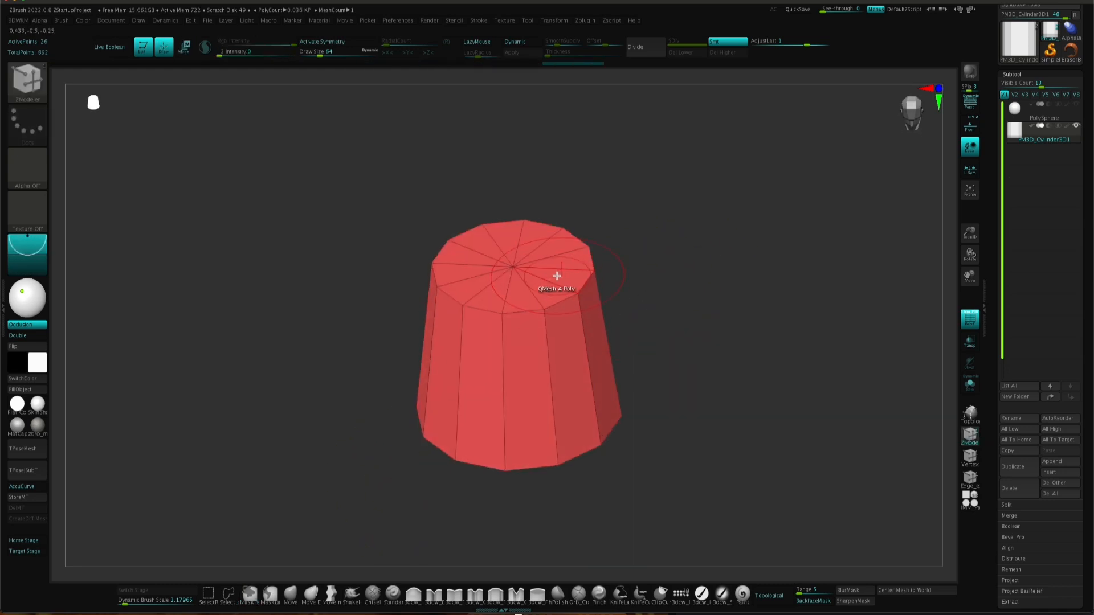
key("space")
left_click(535, 312)
left_click(532, 410)
left_click(540, 288)
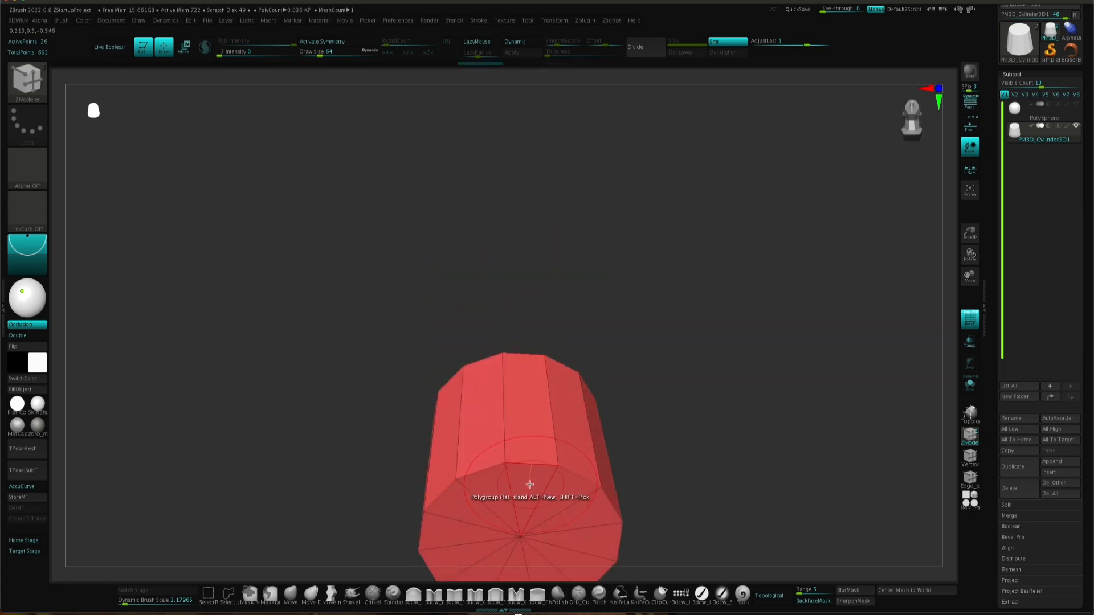
left_click_drag(650, 370, 640, 407)
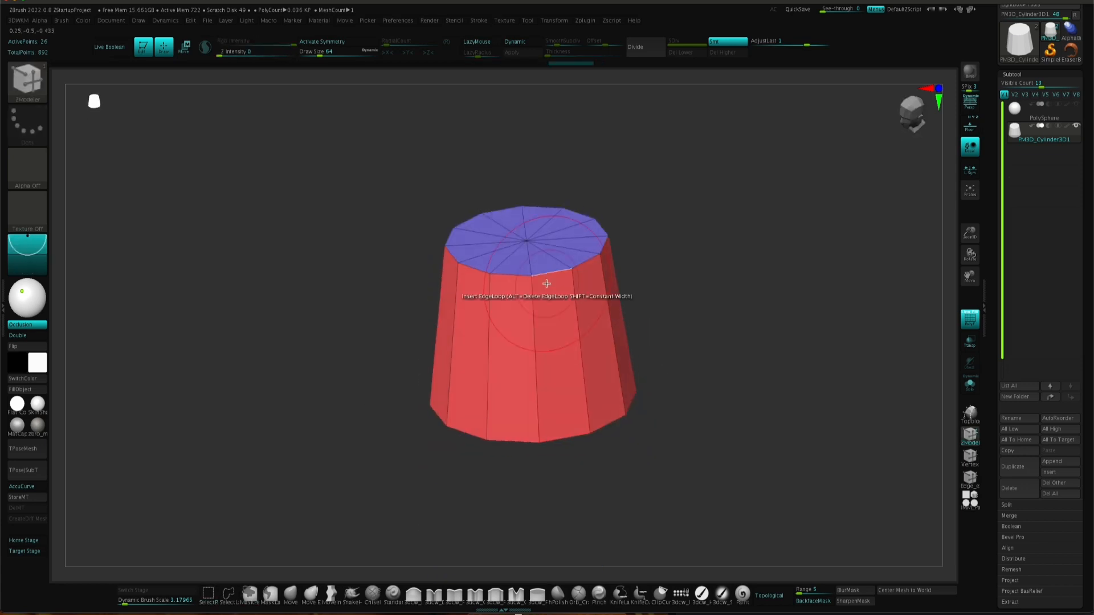
Step: Isolate the cylinder's side walls by hiding both end caps and delete the hidden caps
left_click(541, 264, "ctrl+shift")
left_click_drag(732, 268, 747, 294, "ctrl+shift")
left_click_drag(704, 359, 692, 306)
key("3")
left_click(664, 129)
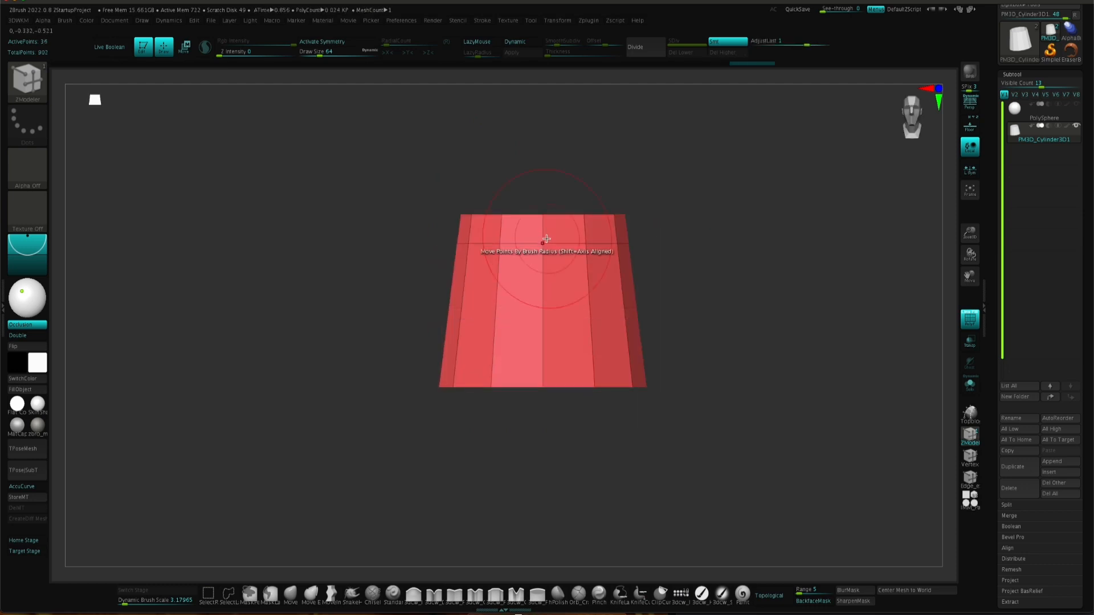
Step: Shape the edge ring below the top into a zigzag and form a tapered shoulder above the fluted sides
left_click(547, 243)
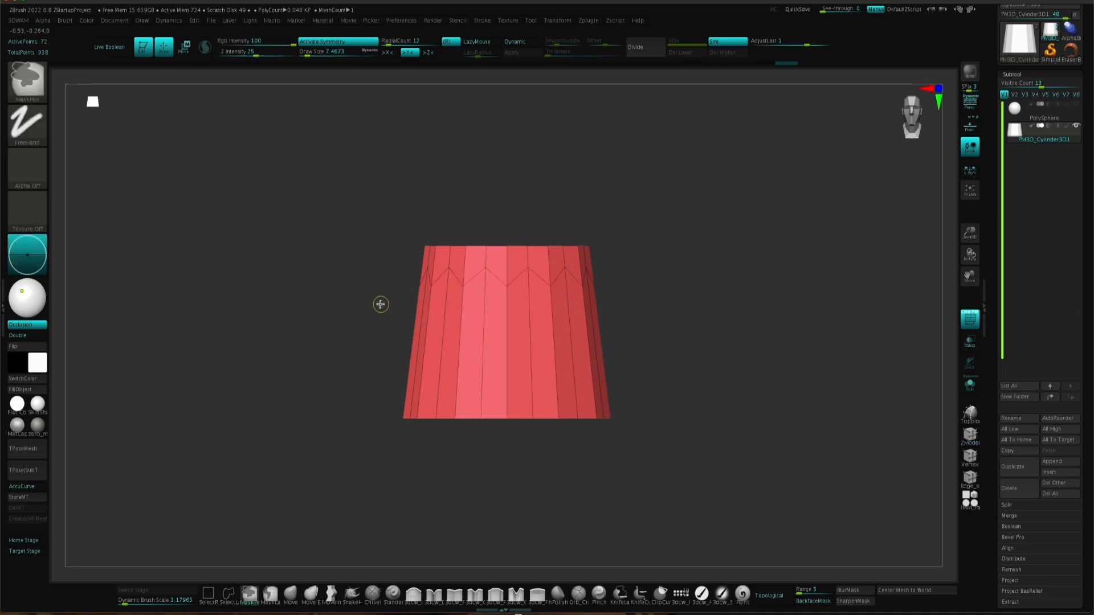
key("w")
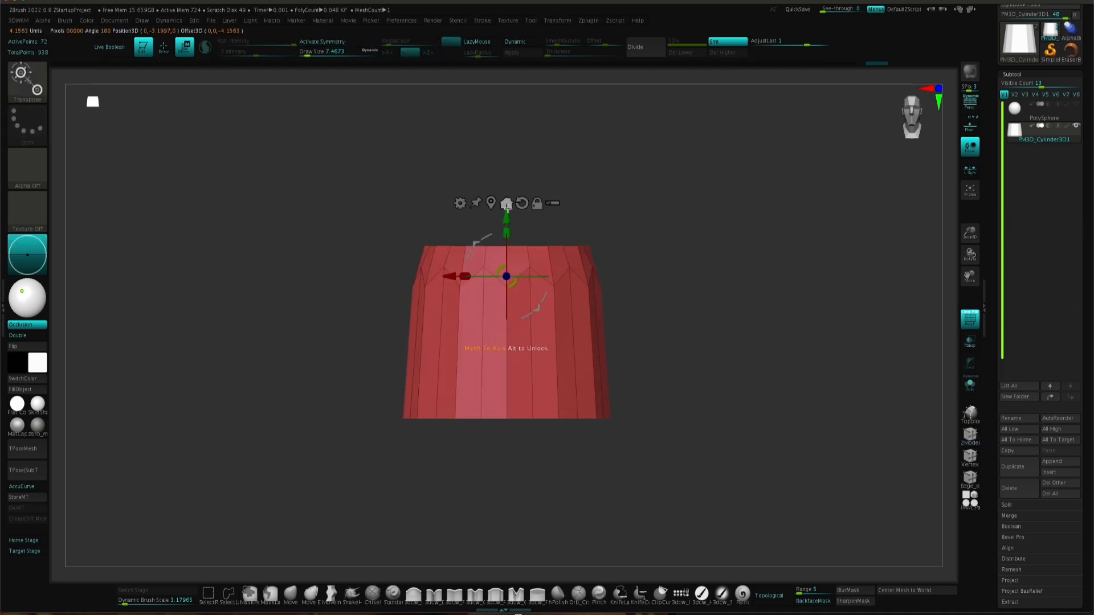
left_click_drag(661, 328, 678, 313)
left_click_drag(507, 230, 509, 222, "alt")
left_click_drag(691, 291, 704, 311, "ctrl")
left_click_drag(704, 311, 729, 399, "alt")
Step: Extrude the top edge loop upward into a straight collar using ZModeler Extrude with Parallel Sides
key("q")
key("space")
left_click(478, 395)
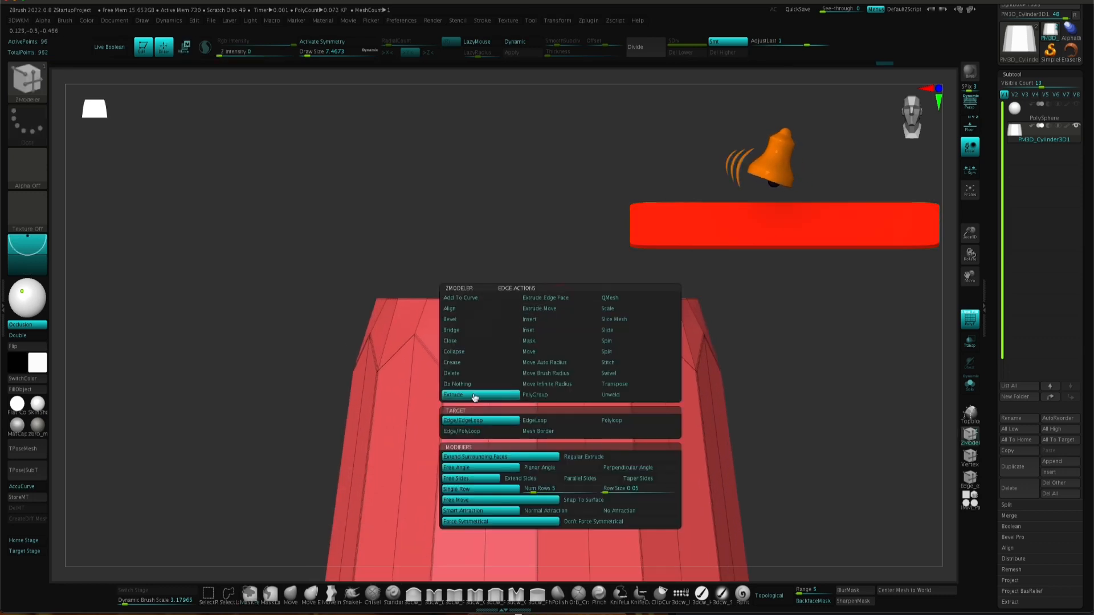
left_click(580, 481)
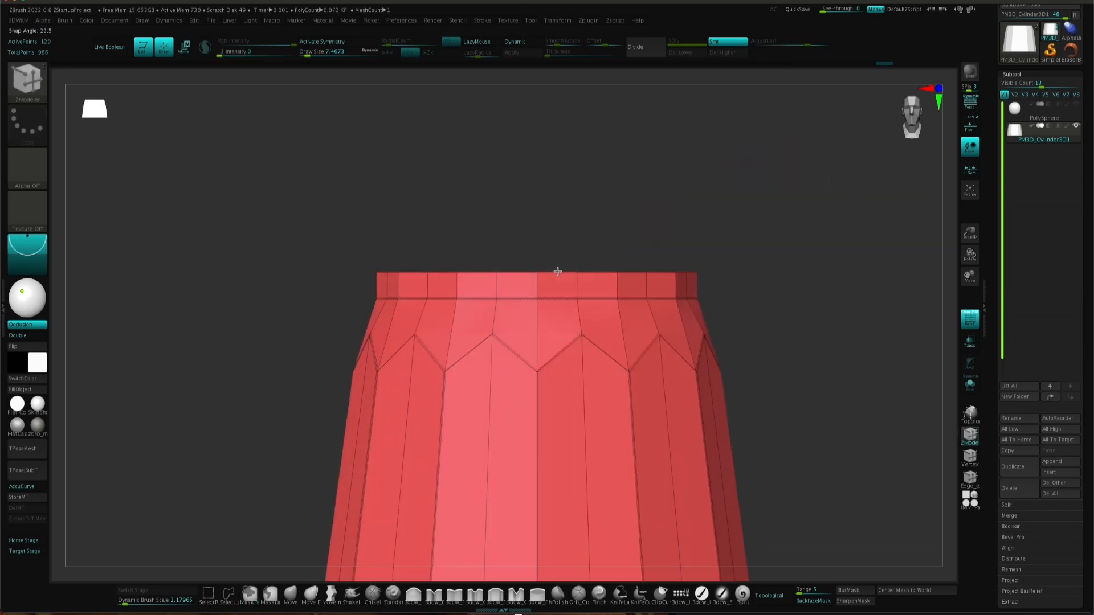
right_click_drag(558, 264, 655, 308)
right_click_drag(655, 308, 678, 364)
Step: Close the open bottom of the fluted body with the ZModeler edge action Close
key("space")
right_click_drag(559, 353, 584, 395)
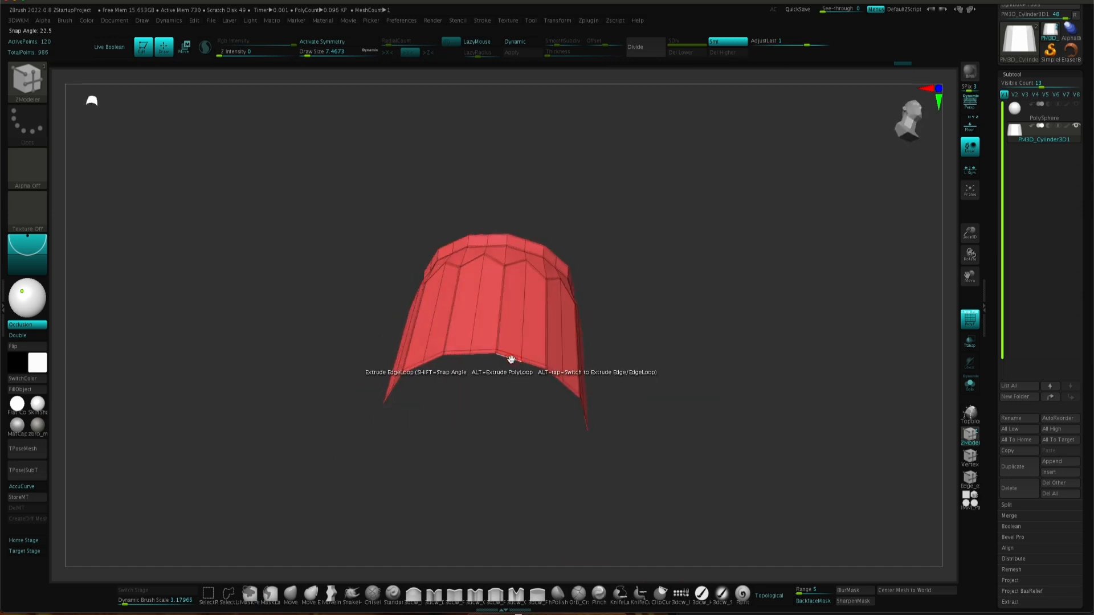
key("space")
left_click(428, 355)
left_click(494, 432)
left_click(571, 541)
left_click(507, 358)
right_click_drag(507, 359, 613, 366)
Step: Mask off the rest of the body, lower its bottom end slightly with the gizmo, and clear the mask
left_click_drag(374, 437, 750, 346, "ctrl")
left_click(554, 419, "ctrl")
right_click_drag(633, 355, 654, 434, "ctrl")
left_click_drag(563, 361, 562, 376)
left_click_drag(707, 467, 766, 497, "ctrl")
right_click_drag(768, 497, 689, 416, "alt")
Step: Turn on dynamic subdivision for the body and hide the polyframe
right_click_drag(643, 419, 698, 393)
key("d")
right_click_drag(660, 329, 702, 321)
left_click(971, 322)
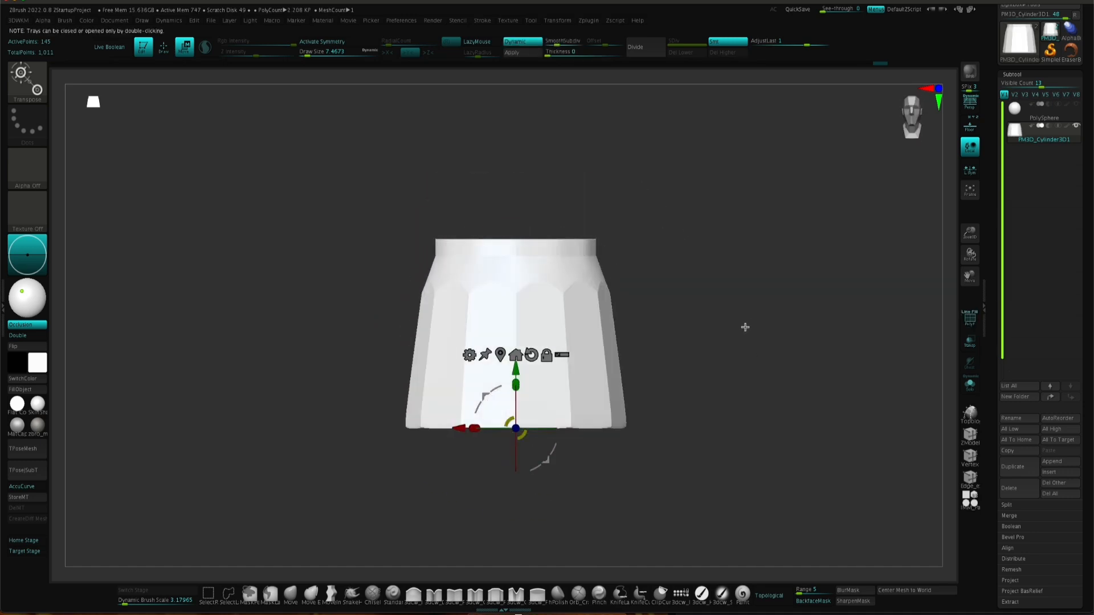
Step: Mask across the lower half of the smoothed body and show its polyframe again
left_click(732, 265, "ctrl")
mouse_move(333, 359)
left_mouse_down("ctrl")
mouse_move(733, 265)
mouse_move(740, 302)
left_mouse_up("ctrl")
key("q")
right_click_drag(648, 283, 747, 372, "ctrl")
left_click(970, 320)
Step: Turn on radial symmetry, refine the edges near the bottom rim using a mask, clear the mask and hide the polyframe
mouse_move(779, 413)
right_mouse_down("ctrl")
mouse_move(645, 431)
mouse_move(625, 471)
right_mouse_up("ctrl")
key("x")
left_click_drag(615, 427, 661, 348, "ctrl")
left_click(649, 418, "ctrl")
right_click_drag(649, 424, 633, 392, "shift")
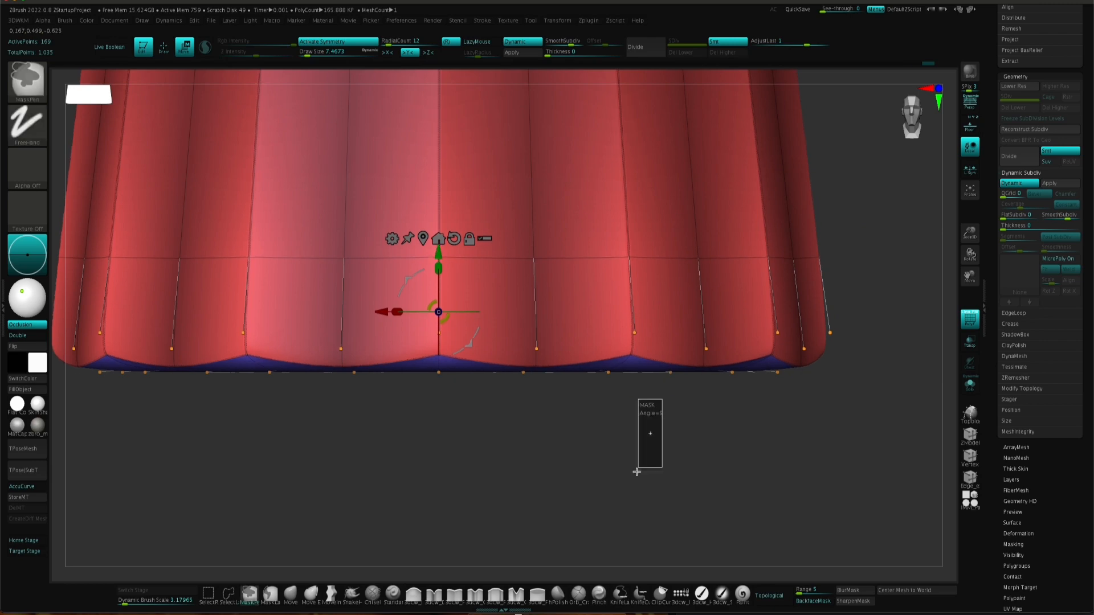
right_click_drag(665, 401, 644, 344, "ctrl")
key("q")
left_click(971, 321)
Step: Examine the body's wireframe with dynamic subdivision off, and restore the smoothed view without the polyframe
mouse_move(786, 365)
right_mouse_down()
mouse_move(762, 334)
mouse_move(726, 329)
right_mouse_up()
key("shift+f")
key("shift+d")
right_click_drag(652, 386, 590, 411, "ctrl")
right_click_drag(590, 411, 644, 318, "shift")
key("d")
key("shift+f")
right_click_drag(764, 370, 781, 393, "shift")
Step: Duplicate the body subtool, turn the copy upside down, and place it on top of the original
key("w")
left_click(1018, 495)
left_click_drag(517, 307, 537, 179, "shift")
right_click_drag(538, 179, 562, 247, "alt")
left_click_drag(564, 253, 564, 252)
right_click_drag(576, 307, 616, 433)
right_click_drag(617, 433, 593, 342, "ctrl")
Step: Mask the upper body's collar, shift the rest of that body along its vertical axis, and clear the mask
left_click_drag(462, 263, 614, 326, "ctrl")
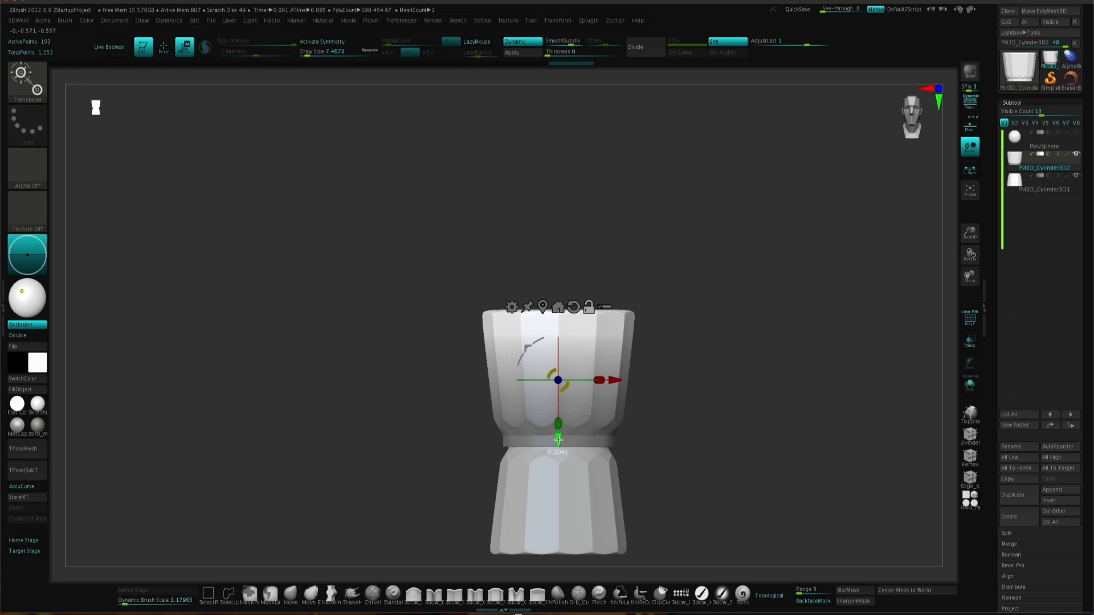
left_click_drag(560, 397, 559, 396)
left_click_drag(664, 373, 678, 387, "ctrl")
right_click_drag(678, 388, 732, 536, "ctrl")
right_click_drag(733, 536, 720, 325, "alt")
left_click_drag(258, 228, 814, 323, "ctrl")
left_click(814, 323, "ctrl")
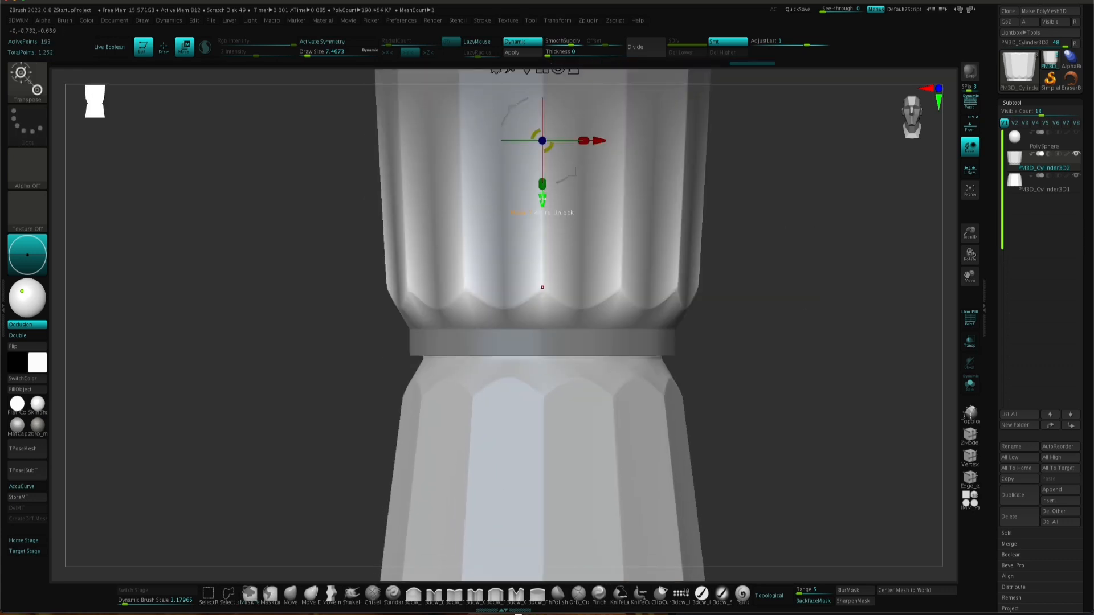
left_click_drag(545, 208, 544, 207)
left_click_drag(760, 370, 776, 391, "ctrl")
Step: Select the lower body, mask its base, stretch the unmasked upper part vertically by about 1.07, and clear the mask
right_click_drag(776, 391, 792, 297, "alt")
left_click(604, 354, "alt")
left_click_drag(298, 426, 794, 267, "ctrl")
left_click(794, 267, "ctrl")
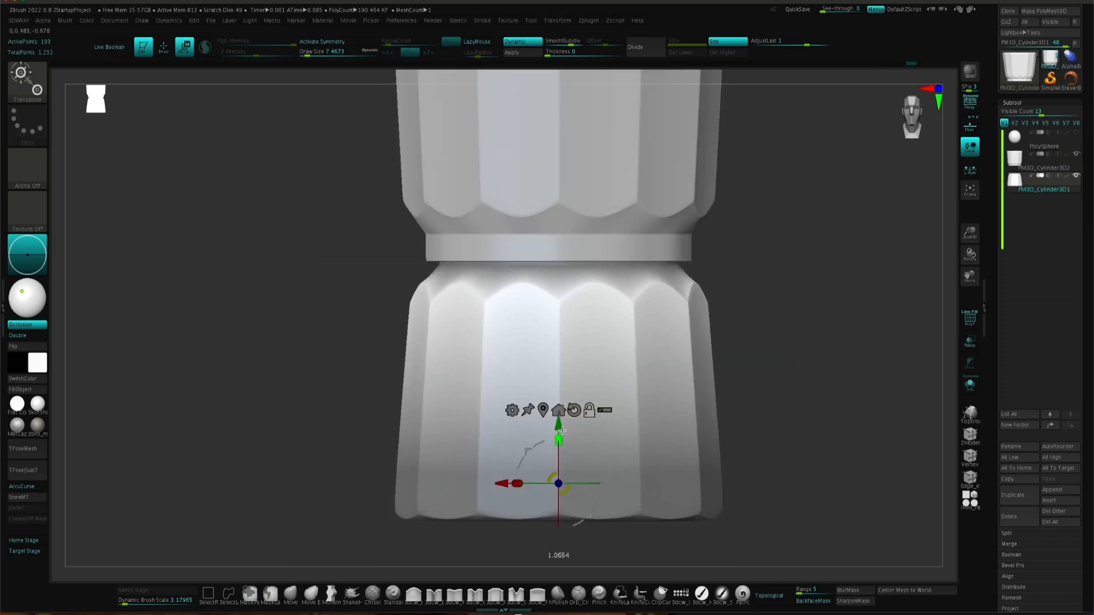
left_click_drag(558, 422, 559, 424)
left_click_drag(748, 376, 763, 395, "ctrl")
Step: Select the upper body and isolate it in solo mode with its open collar end in view
right_click_drag(764, 396, 713, 322, "ctrl")
right_click_drag(712, 322, 684, 319)
right_click_drag(684, 319, 684, 350, "alt")
left_click(595, 302, "alt")
key("alt+s")
right_click_drag(681, 399, 670, 282)
right_click_drag(670, 282, 658, 305, "alt")
Step: Give the upper body wall thickness with the ZModeler QMesh action on All Polygons
key("b")
key("z")
key("m")
key("space")
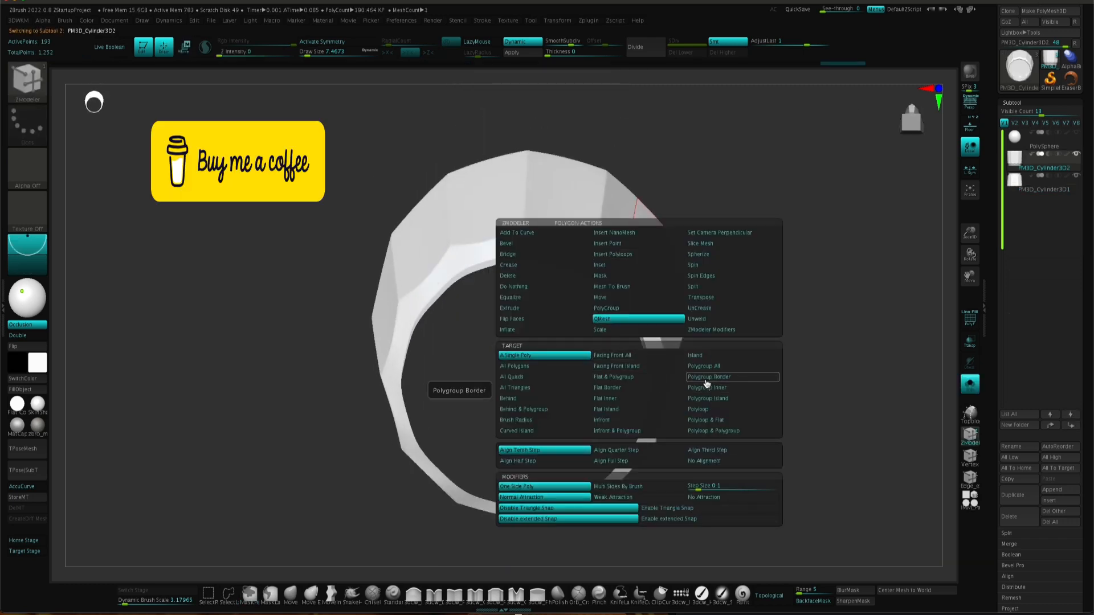
left_click(563, 367)
right_click_drag(621, 319, 631, 325)
left_click_drag(633, 285, 613, 315)
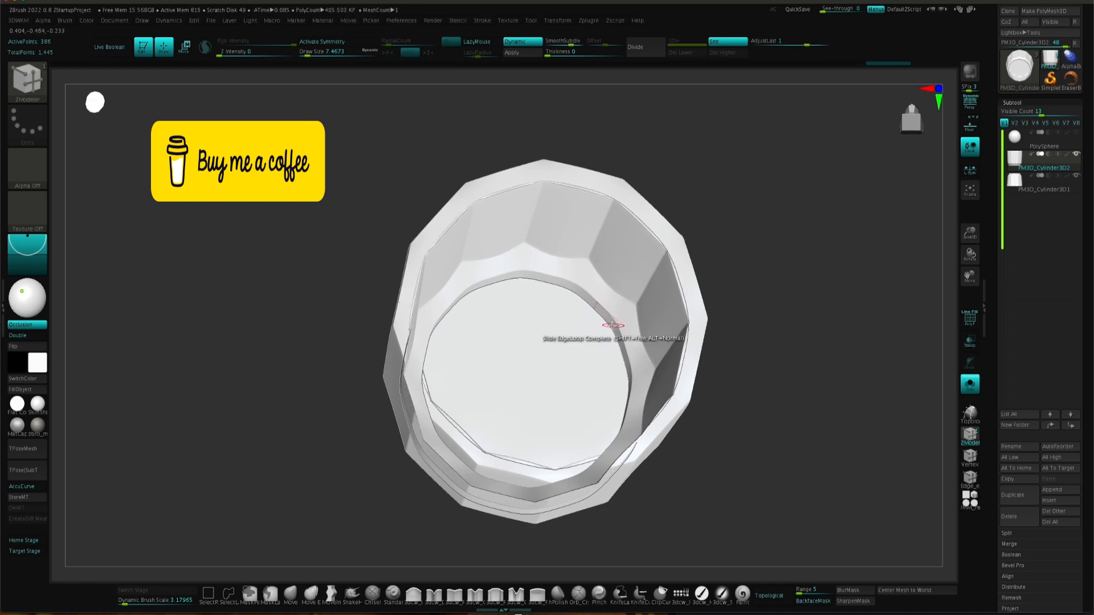
Step: Draw a transpose line outward across the upper body's collar rim and return to draw mode
right_click_drag(741, 342, 700, 275)
key("w")
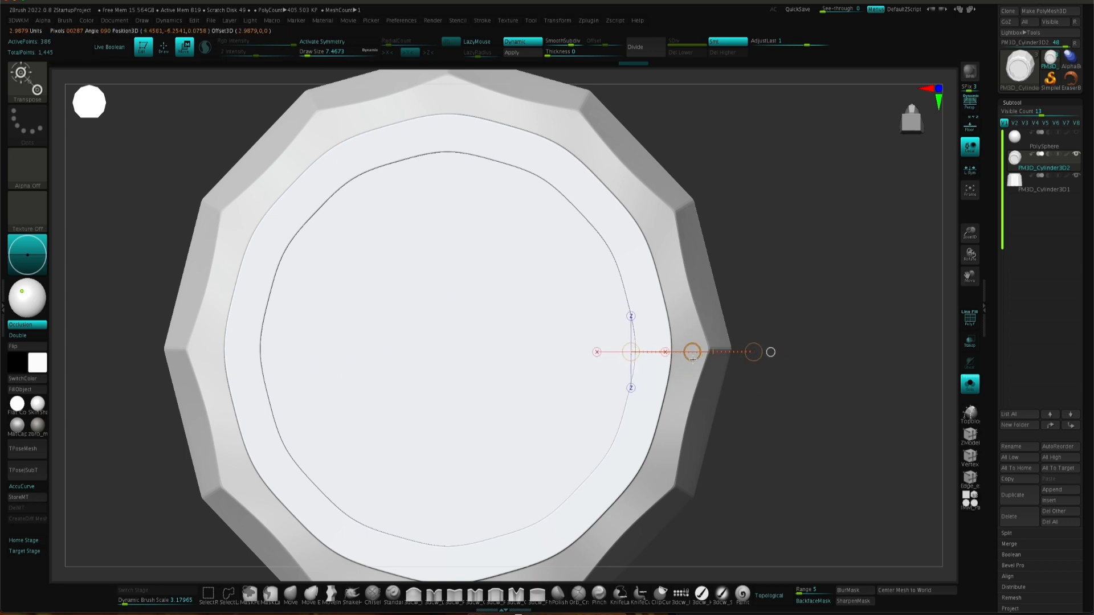
mouse_move(698, 355)
right_mouse_down("ctrl")
mouse_move(695, 330)
mouse_move(698, 439)
right_mouse_up("ctrl")
key("q")
Step: Select the lower body, thicken its walls with QMesh on All Polygons, and flip its face display
left_click(1040, 183)
mouse_move(651, 393)
right_mouse_down()
mouse_move(653, 458)
mouse_move(653, 415)
right_mouse_up()
right_click_drag(652, 415, 639, 420, "ctrl")
left_click_drag(640, 420, 616, 390)
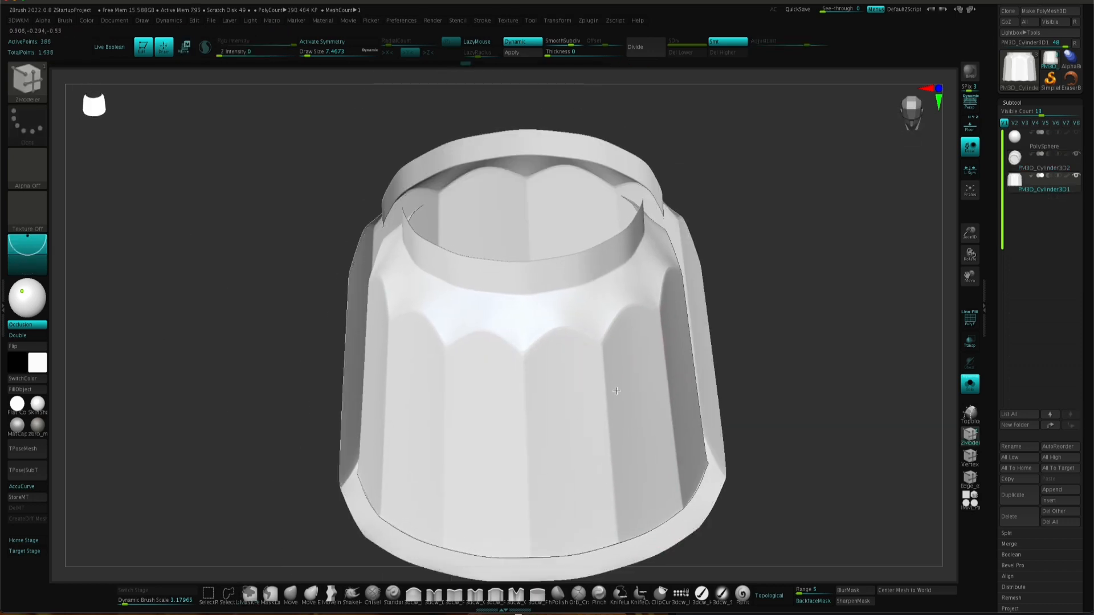
right_click_drag(616, 390, 698, 432, "shift")
left_click(26, 347)
right_click_drag(666, 279, 646, 335, "shift")
Step: Round the lower body's collar ring with the infinite-depth Move brush and radial symmetry
key("w")
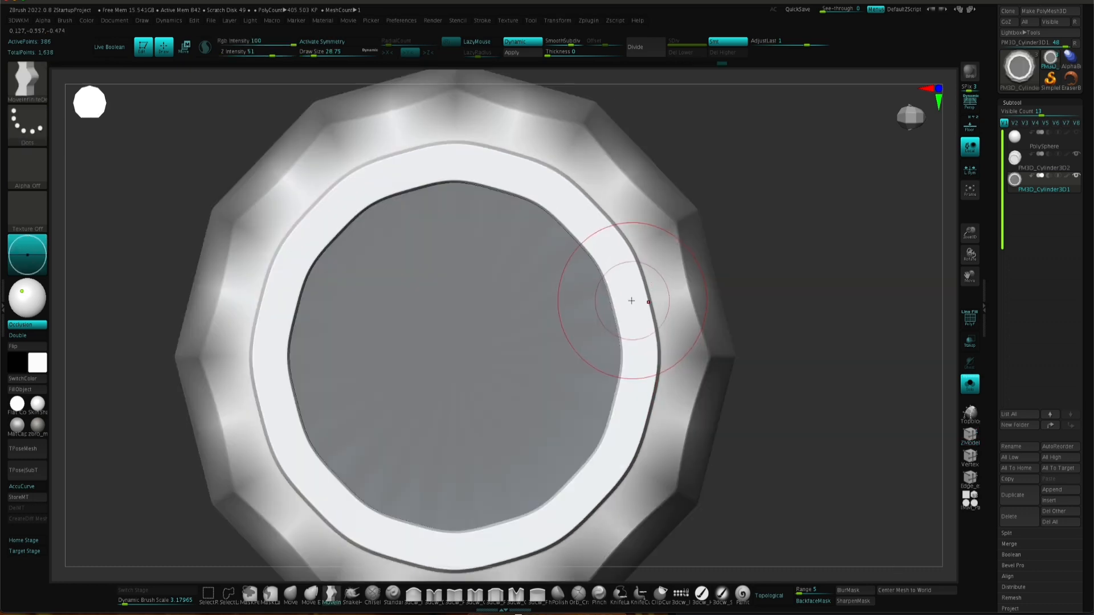
key("x")
key("space")
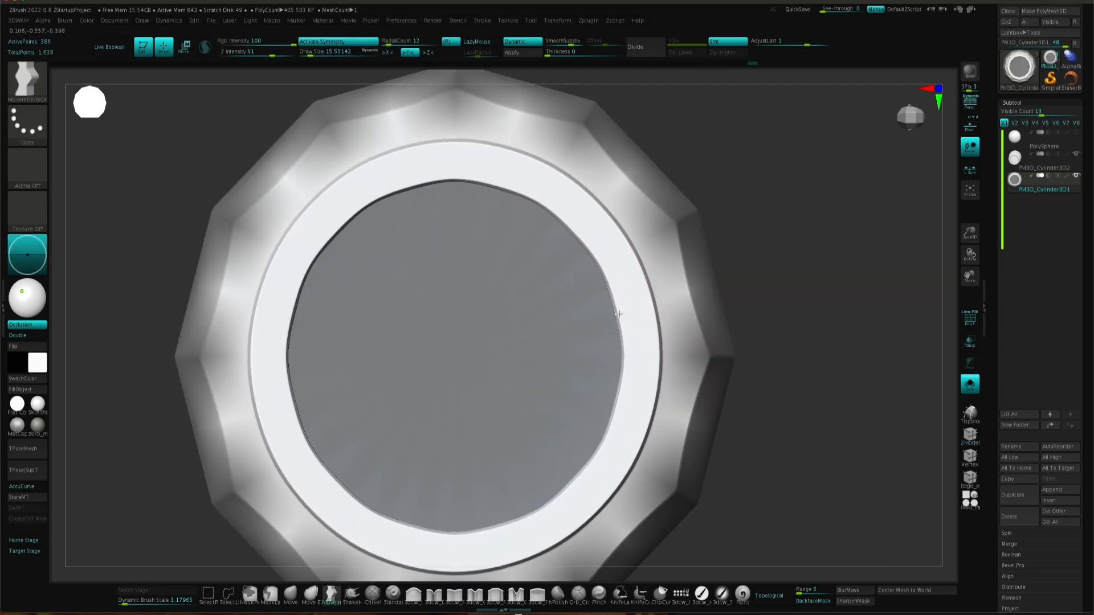
mouse_move(735, 353)
right_mouse_down()
mouse_move(737, 276)
mouse_move(737, 456)
mouse_move(735, 341)
right_mouse_up()
right_click_drag(735, 342, 733, 321)
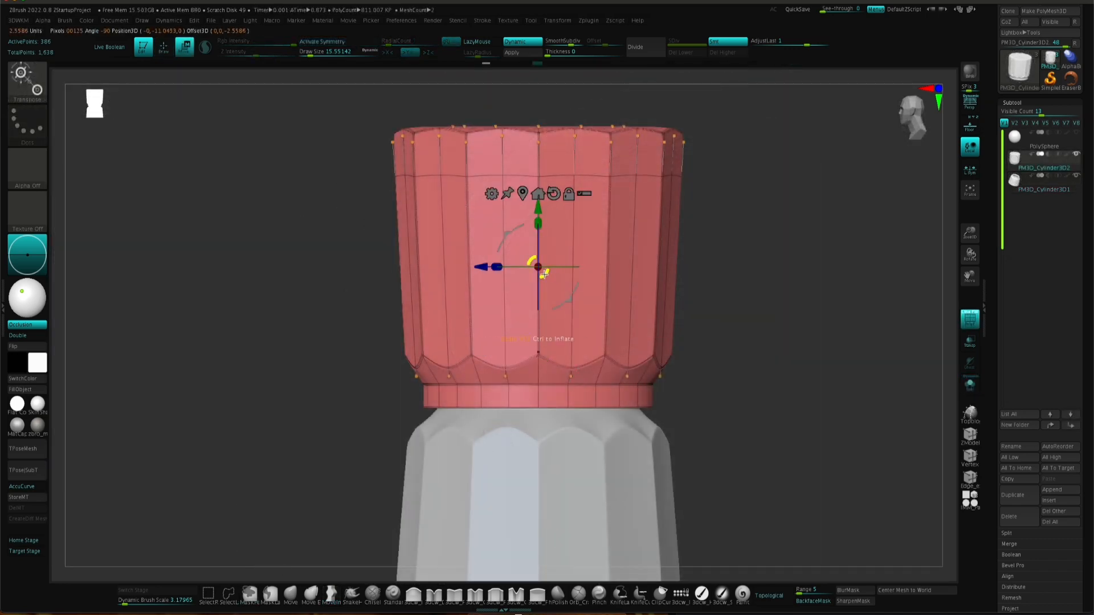
Step: Scale and reposition the unmasked part of the upper body with the gizmo, and clear the mask
left_click_drag(544, 273, 548, 277)
left_click_drag(538, 208, 537, 196)
right_click_drag(547, 297, 575, 211)
right_click_drag(575, 211, 651, 69, "ctrl")
mouse_move(608, 265)
left_mouse_down()
mouse_move(610, 232)
mouse_move(609, 245)
left_mouse_up()
left_click_drag(606, 293, 610, 296)
right_click_drag(612, 302, 687, 364)
right_click_drag(687, 365, 712, 336)
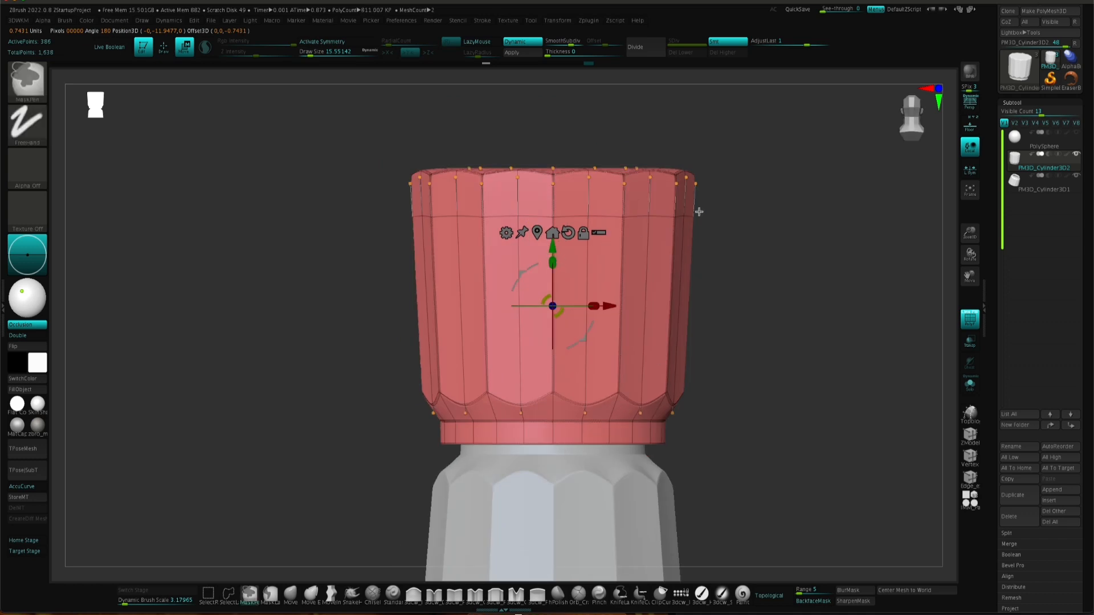
left_click_drag(805, 425, 819, 442, "ctrl")
Step: Turn off dynamic subdivision and delete the concentric edge loops on the upper body's top cap with ZModeler
key("shift+d")
right_click_drag(632, 239, 613, 336)
right_click_drag(613, 336, 599, 306, "shift")
key("b")
key("z")
key("m")
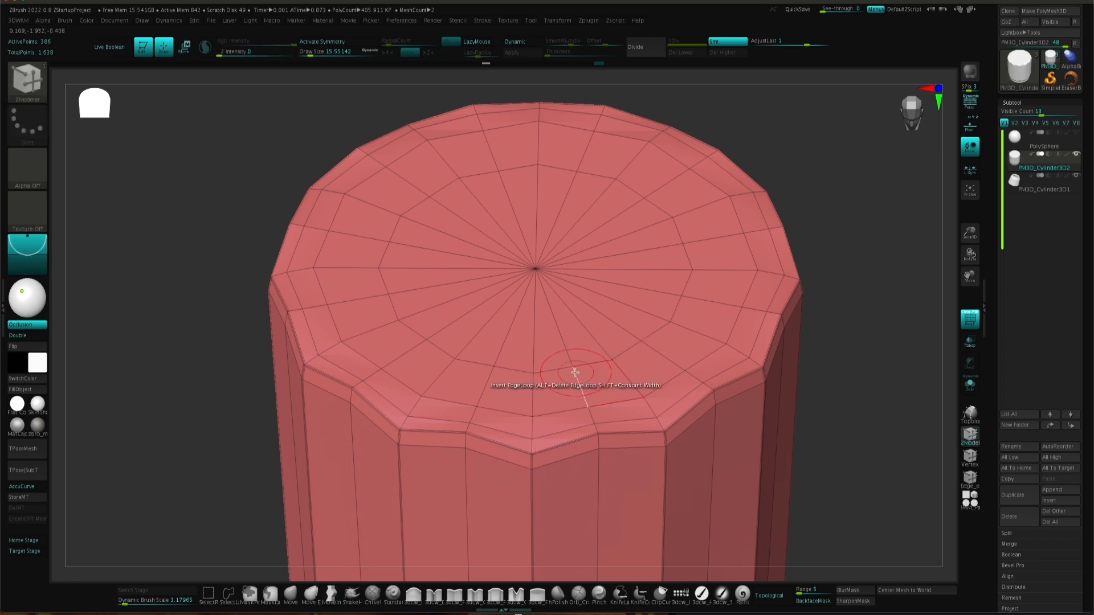
right_click_drag(557, 430, 577, 392)
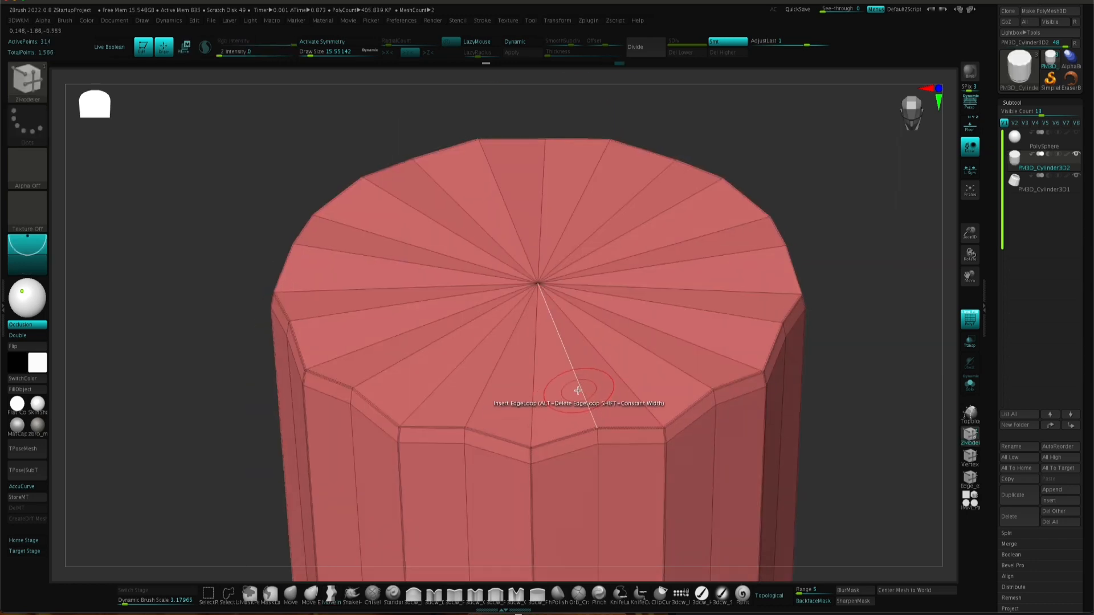
Step: Assign the upper body's top cap its own polygroup, hide the cap and delete it
left_click(582, 394, "shift")
left_click(582, 395, "shift")
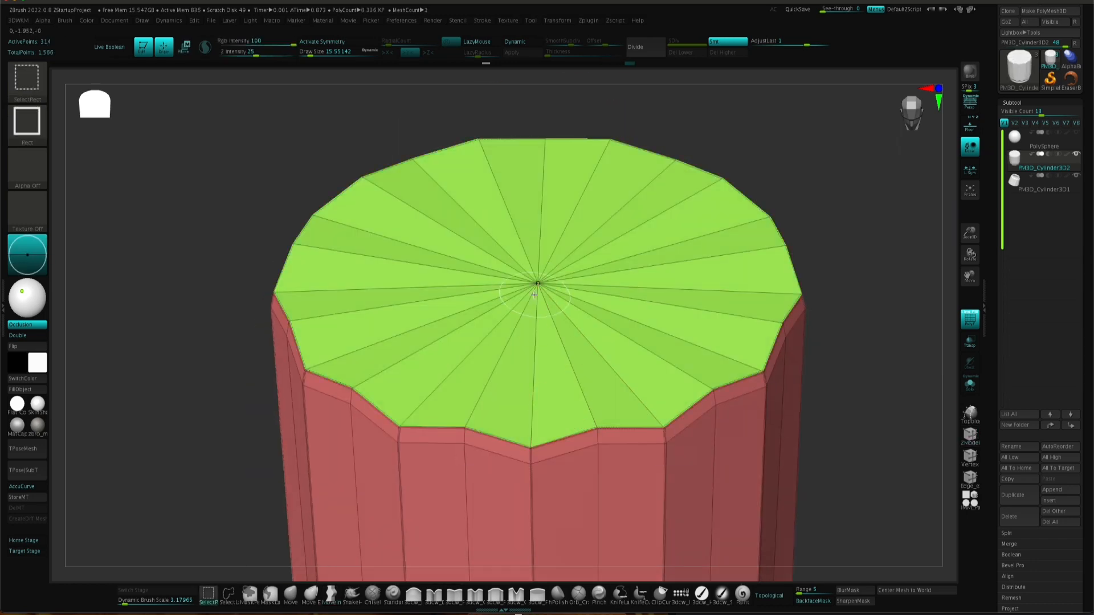
left_click(534, 294, "ctrl+shift")
left_click(534, 295, "ctrl+shift")
key("3")
left_click(816, 135)
Step: Turn on double-sided display and delete the concentric edge loops on the inner cap inside the upper body
right_click_drag(668, 250, 660, 314)
left_click(29, 336)
right_click_drag(581, 265, 588, 327)
right_click_drag(470, 421, 474, 443)
left_click(469, 434)
key("ctrl+z")
left_click(456, 425)
left_click(449, 444)
left_click(439, 453)
Step: Give the inner cap its own polygroup, hide it and delete it to open the upper body's interior
right_click_drag(534, 398, 534, 374)
left_click(534, 375)
left_click(538, 372, "ctrl+shift")
right_click_drag(575, 326, 593, 296)
left_click_drag(812, 285, 820, 290, "ctrl+shift")
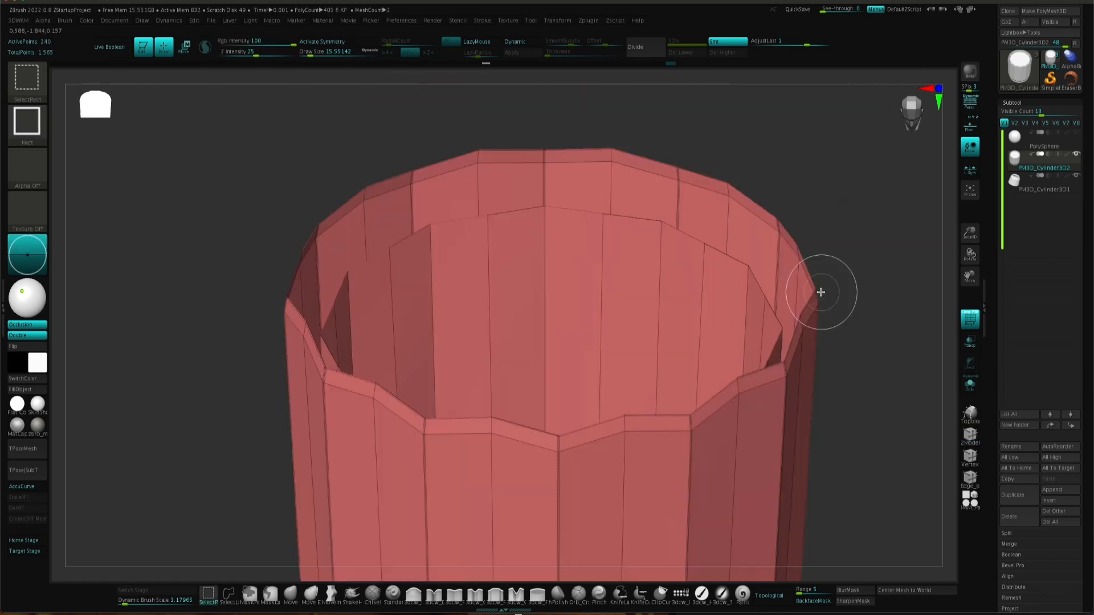
key("space")
left_click(800, 133)
Step: Delete the edge loop just below the upper body's rim with ZModeler and mask the rim area to level its zigzag edge
right_click_drag(647, 270, 615, 245)
key("space")
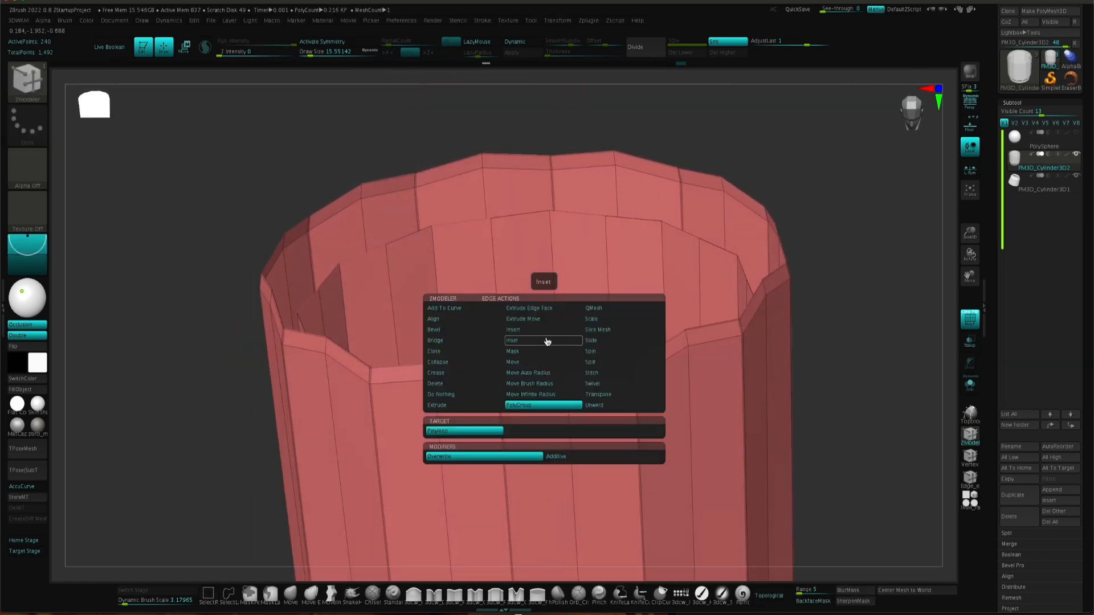
left_click(547, 342)
left_click(541, 376)
right_click_drag(541, 378, 535, 341, "shift")
left_click_drag(183, 132, 927, 327, "ctrl")
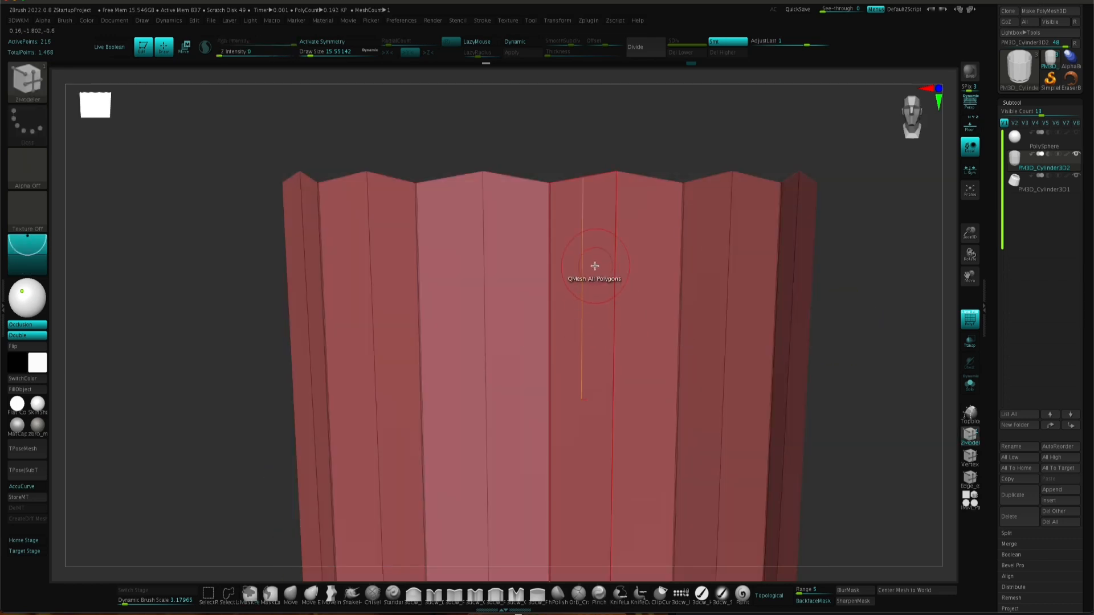
Step: Try to pull one side of the upper body's rim outward into a spout, with the rest of the body masked
right_click_drag(576, 499, 655, 473, "ctrl")
right_click_drag(656, 473, 644, 489, "shift")
left_click_drag(334, 253, 512, 388, "ctrl")
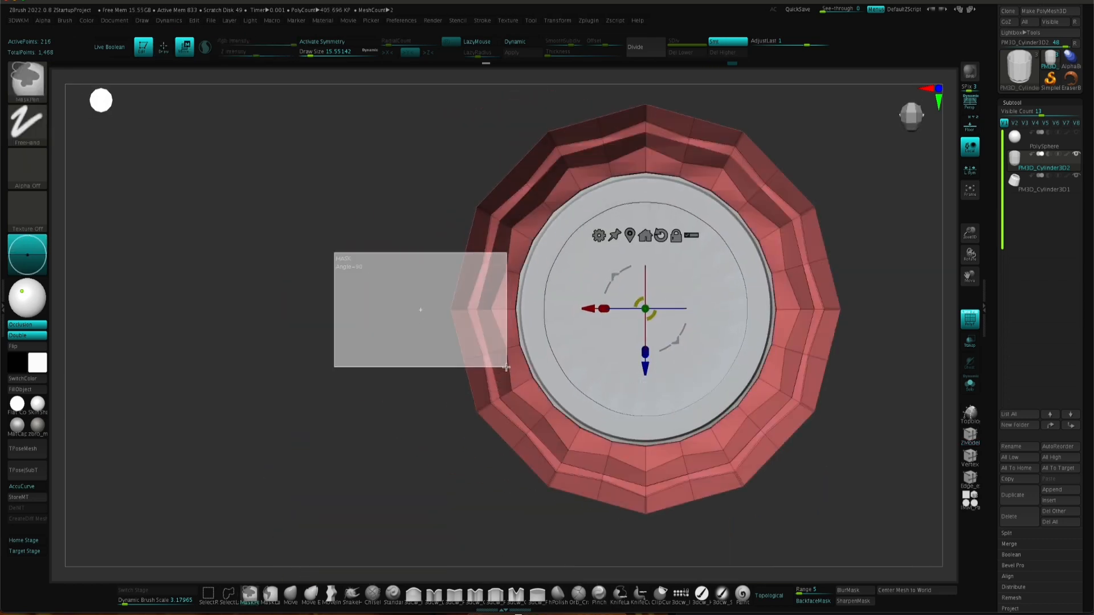
key("ctrl+i")
left_click_drag(590, 309, 562, 308)
mouse_move(576, 399)
right_mouse_down()
mouse_move(640, 325)
mouse_move(634, 345)
right_mouse_up()
left_click(334, 395, "ctrl")
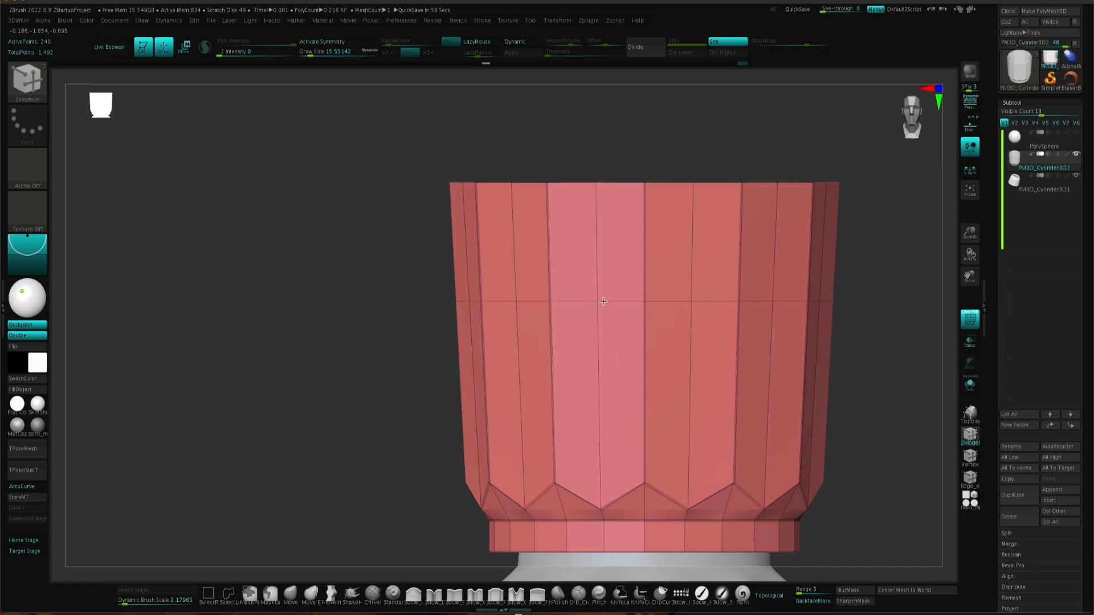
Step: Insert an edge loop around the upper body's middle and pull the unmasked rim points on one side outward into a spout
right_click_drag(596, 279, 638, 434)
left_click_drag(434, 225, 563, 347, "ctrl+alt")
mouse_move(604, 410)
right_mouse_down()
mouse_move(640, 337)
mouse_move(604, 285)
right_mouse_up()
mouse_move(435, 272)
left_mouse_down("ctrl")
mouse_move(528, 417)
mouse_move(701, 548)
left_mouse_up("ctrl")
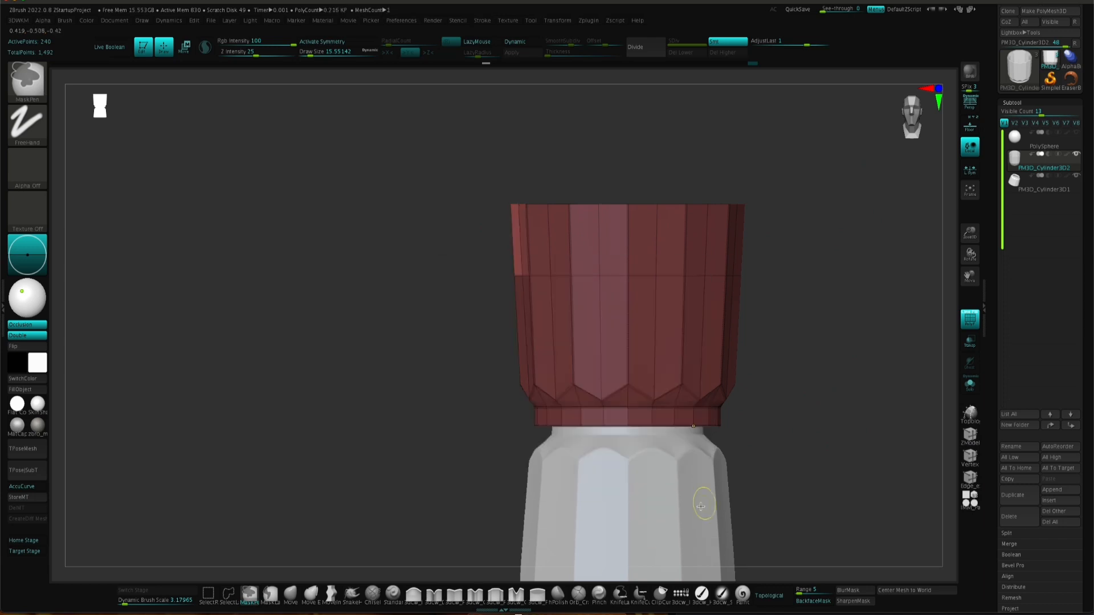
left_click_drag(543, 205, 542, 205)
left_click_drag(448, 268, 811, 332, "ctrl+alt")
left_click_drag(440, 182, 511, 219, "ctrl+alt")
left_click_drag(444, 251, 456, 268, "ctrl")
mouse_move(461, 279)
left_mouse_down("alt")
mouse_move(473, 352)
mouse_move(530, 325)
left_mouse_up("alt")
Step: Insert edge loops below the rim and through the spout, and refine the spout's profile by lowering its tip
key("q")
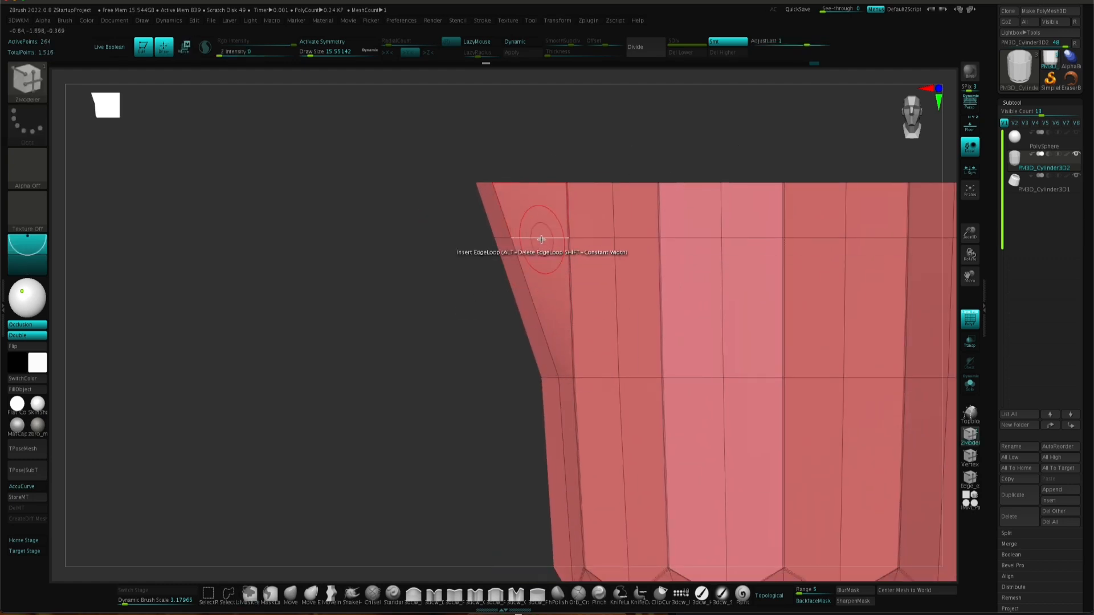
left_click_drag(530, 235, 520, 261)
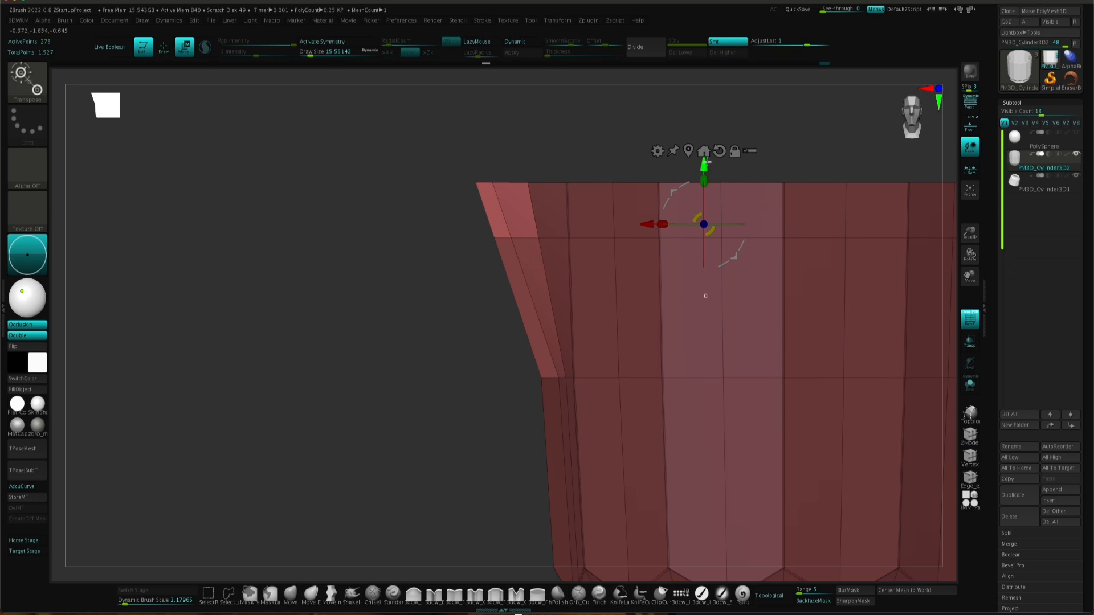
left_click_drag(706, 174, 706, 172)
left_click_drag(445, 164, 454, 173, "ctrl")
left_click(456, 175, "ctrl")
left_click_drag(466, 237, 504, 266, "ctrl+alt")
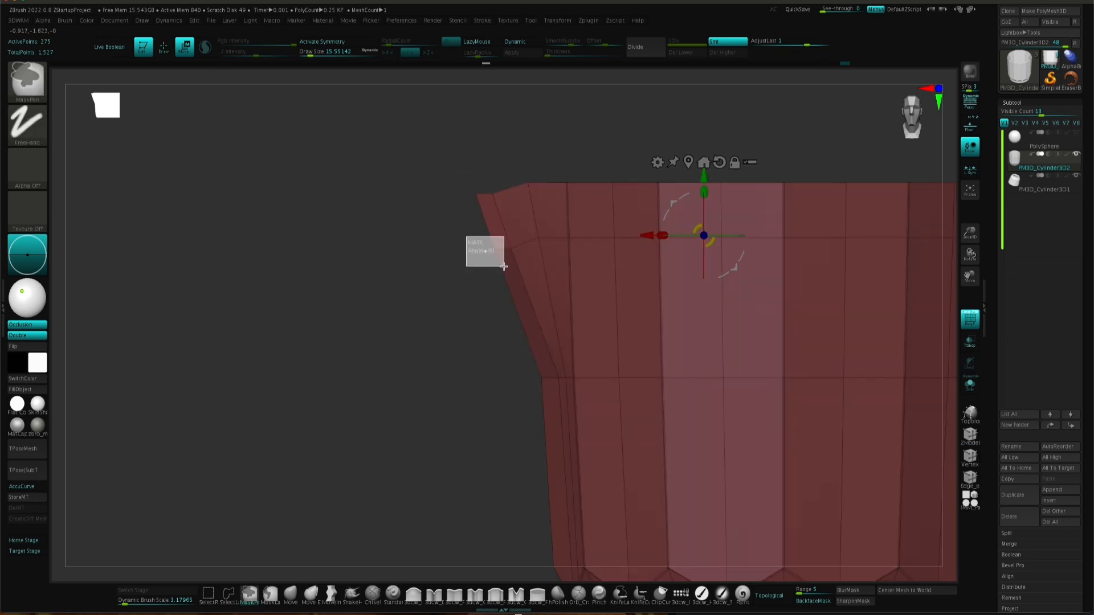
left_click_drag(439, 365, 448, 376, "ctrl")
Step: Give the ring of faces joining the inner and outer walls at the upper body's bottom its own polygroup and hide it
left_click_drag(442, 416, 631, 393, "alt")
left_click_drag(463, 276, 488, 263)
key("space")
left_click(488, 304)
left_click(499, 262)
left_click(520, 263)
left_click(497, 262, "ctrl+shift")
left_click_drag(424, 398, 450, 439, "ctrl+shift")
Step: Separate the upper body's inner and outer walls with Auto Groups and delete the inner wall
key("space")
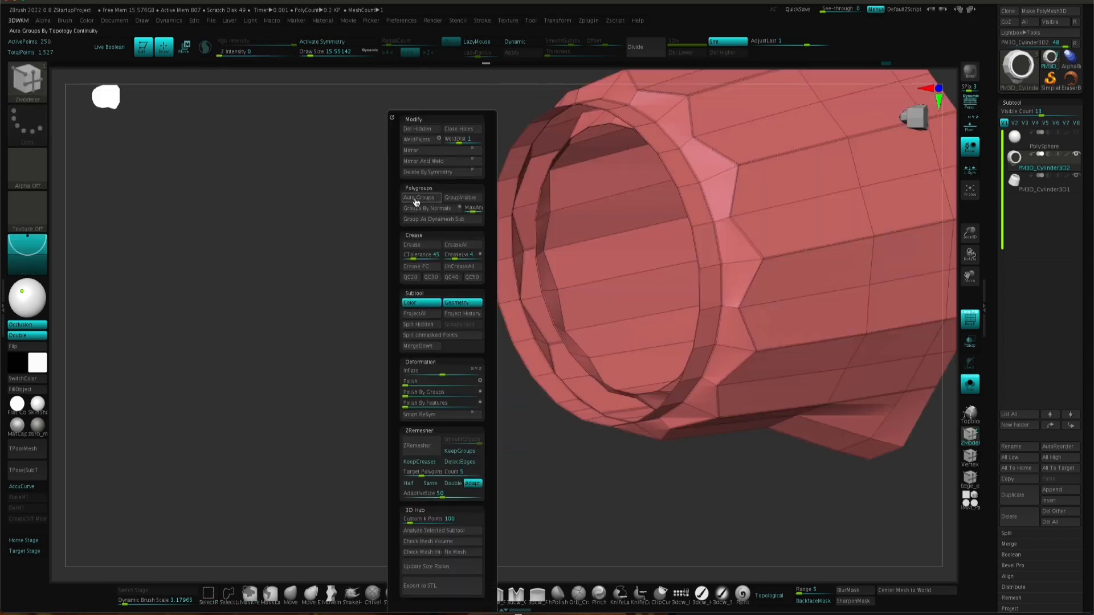
left_click(414, 202)
left_click_drag(481, 274, 549, 277)
left_click(549, 277, "ctrl+shift")
left_click_drag(411, 359, 460, 349, "ctrl+shift")
key("space")
left_click(397, 131)
left_click_drag(570, 257, 651, 350, "shift")
key("f")
key("alt+s")
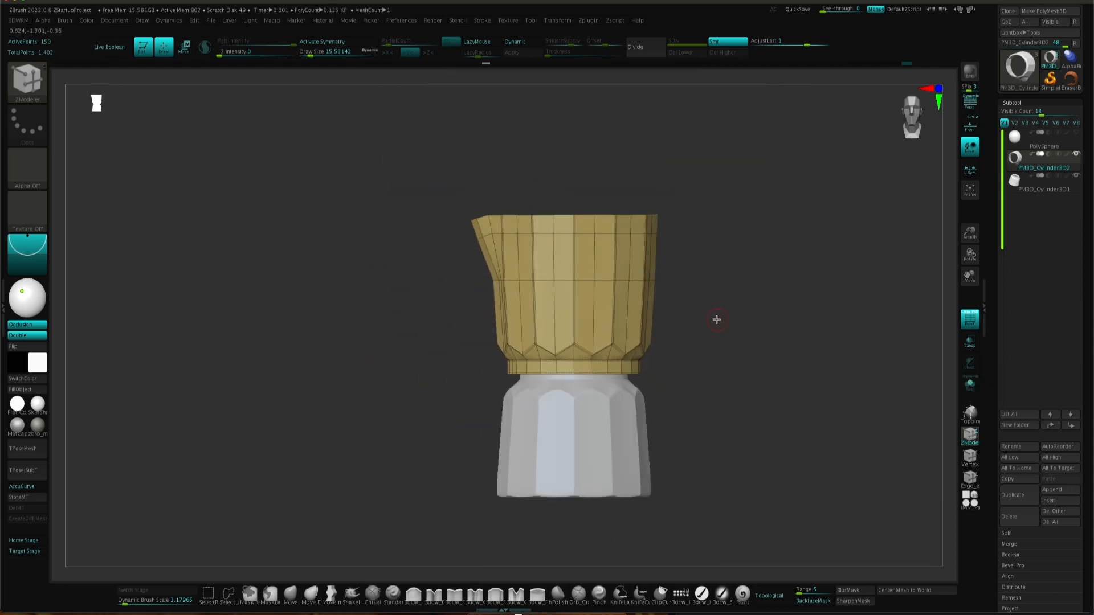
Step: Select the lower body and insert a cylinder as a new subtool for the lid
left_click_drag(686, 288, 720, 322, "alt")
left_click(618, 495, "alt")
left_click_drag(712, 468, 843, 467, "shift")
left_click_drag(1058, 530, 1058, 384)
left_click(1053, 354)
left_click(1042, 356)
left_click(756, 409)
Step: Move the new cylinder up over the upper body and flatten it into a thin disc on the rim
key("w")
left_click(483, 452)
left_click(530, 451)
left_click_drag(529, 457, 529, 100)
left_click_drag(798, 357, 727, 488, "shift")
left_click_drag(563, 334, 565, 405)
mouse_move(640, 266)
left_mouse_down()
mouse_move(654, 294)
mouse_move(644, 391)
mouse_move(645, 296)
left_mouse_up()
left_click_drag(645, 297, 656, 288, "alt")
left_click_drag(573, 230, 574, 265)
Step: Delete the extra edge loops on the lid disc with ZModeler
right_click_drag(649, 302, 652, 365, "ctrl")
left_click_drag(651, 365, 629, 406, "alt")
key("q")
key("space")
left_click(580, 317, "alt")
left_click_drag(551, 268, 551, 253, "alt")
left_click_drag(706, 251, 712, 317, "alt")
left_click_drag(712, 318, 750, 433)
right_click_drag(688, 410, 680, 330, "shift")
right_click_drag(672, 421, 644, 373, "ctrl")
left_click_drag(645, 374, 630, 250, "alt")
Step: Isolate the upper body and thicken its single-sided wall, with separate polygroups for the rim, inside and outside
left_click_drag(993, 63, 982, 267)
left_click_drag(1029, 270, 1029, 224)
left_click(1026, 250)
left_click_drag(783, 321, 732, 345)
key("alt+shift+s")
left_click_drag(711, 381, 726, 362)
right_click_drag(727, 362, 742, 386, "ctrl")
left_click_drag(742, 386, 728, 370)
right_click_drag(638, 378, 590, 370)
left_click_drag(587, 369, 570, 344)
right_click_drag(570, 347, 613, 365, "shift")
key("w")
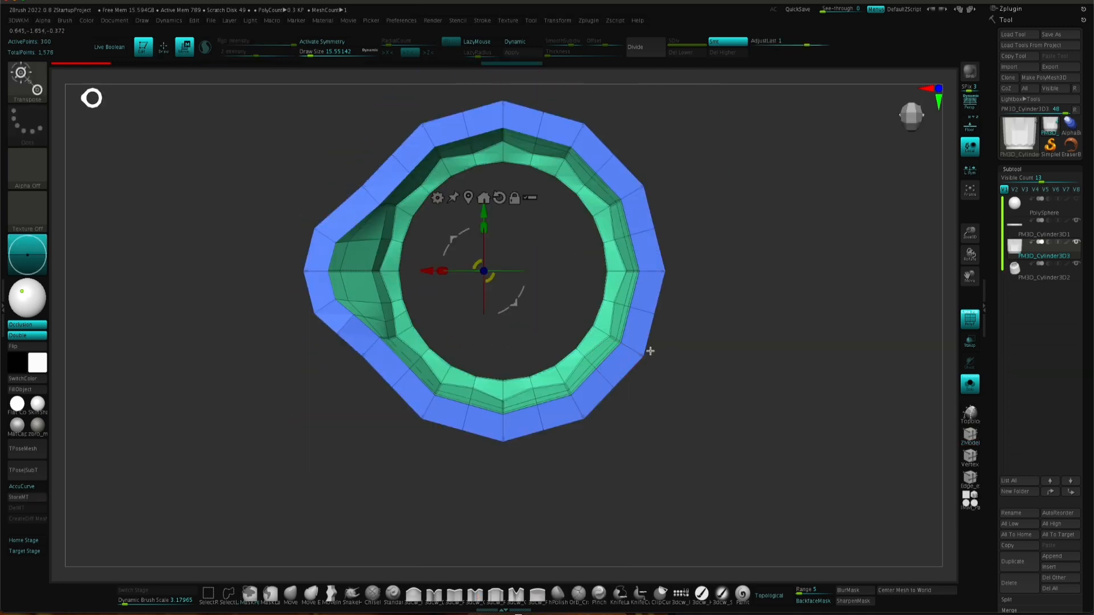
Step: Measure the wall thickness across the upper body's rim with the Transpose line
mouse_move(663, 293)
right_mouse_down("ctrl")
mouse_move(655, 376)
mouse_move(601, 371)
mouse_move(608, 342)
mouse_move(657, 325)
mouse_move(606, 365)
right_mouse_up("ctrl")
key("q")
key("w")
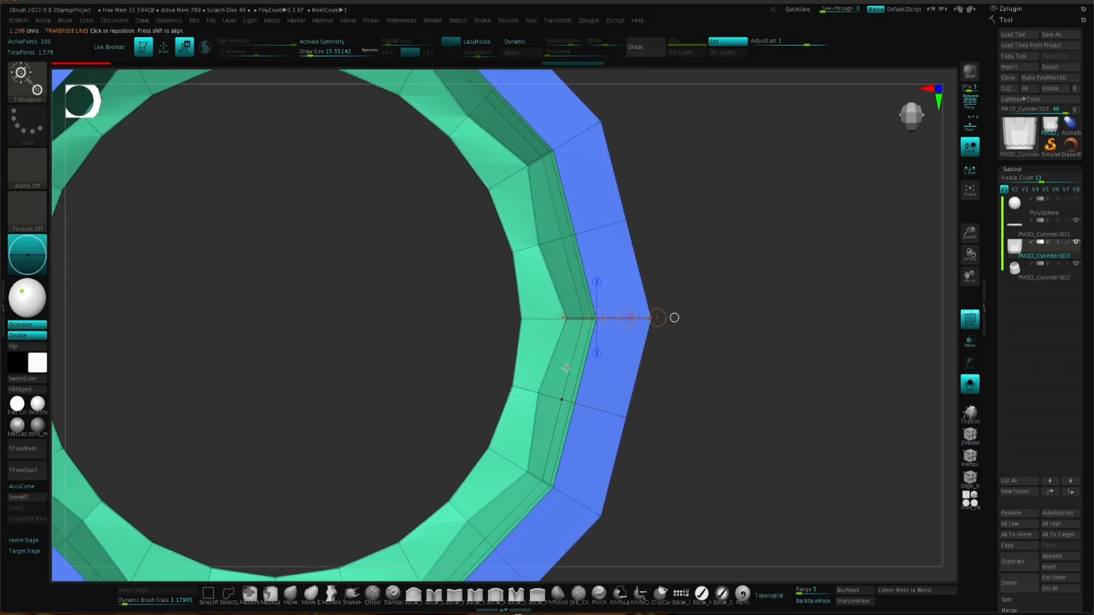
key("shift")
right_click_drag(697, 365, 678, 324, "ctrl")
Step: Turn on dynamic subdivision for the upper body and work on its inner rim with ZModeler's Insert EdgeLoop action
key("d")
right_click_drag(678, 324, 605, 369, "alt")
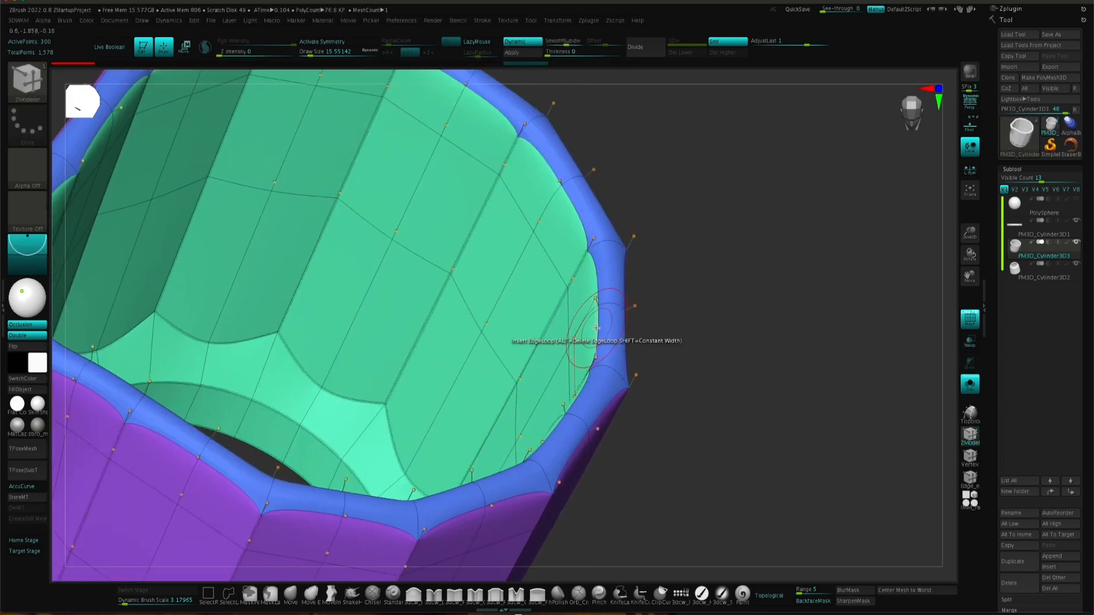
left_click(523, 376)
left_click(596, 337)
right_click_drag(655, 393, 678, 407)
Step: Resize the lid disc to 1.2 mm thick with Scale Master and raise its top centre point about 2.67 mm into a cone
left_click(659, 357)
key("f")
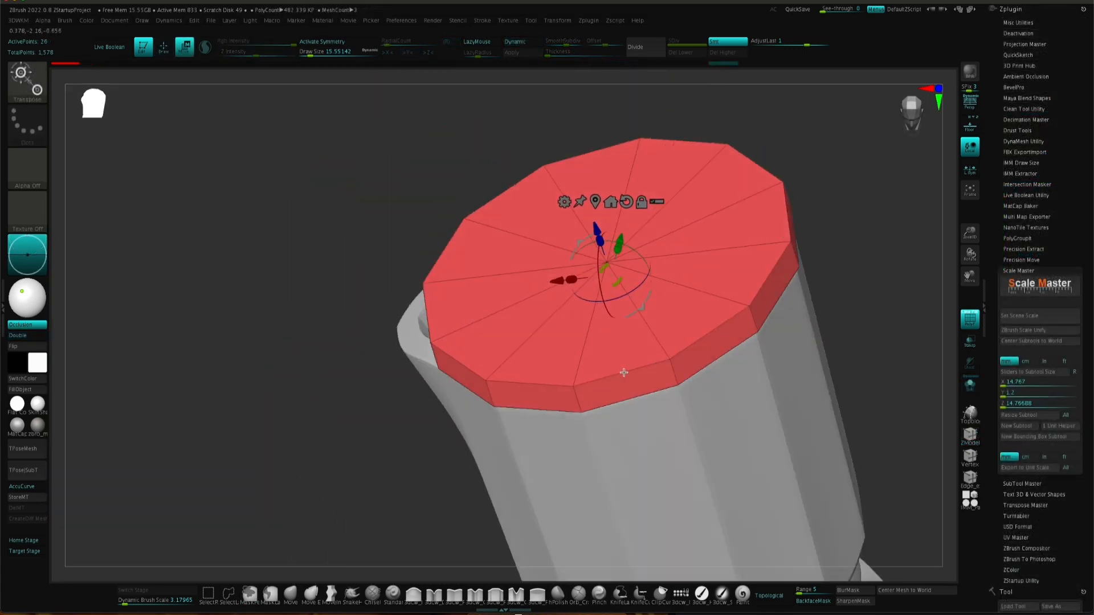
right_click_drag(624, 373, 596, 334)
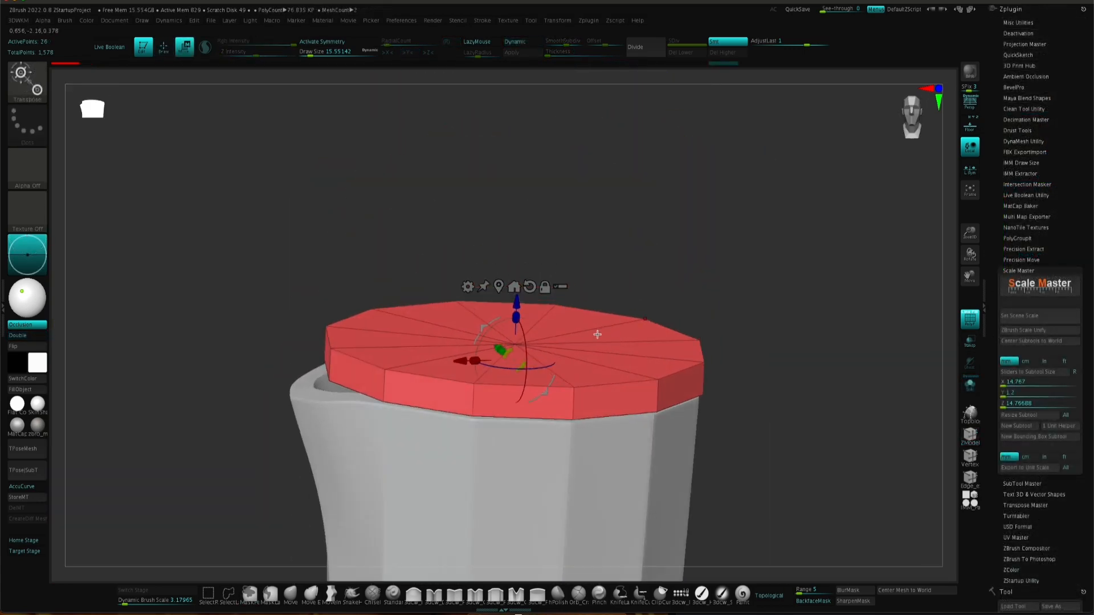
left_click(515, 344, "alt")
right_click_drag(516, 215, 556, 214)
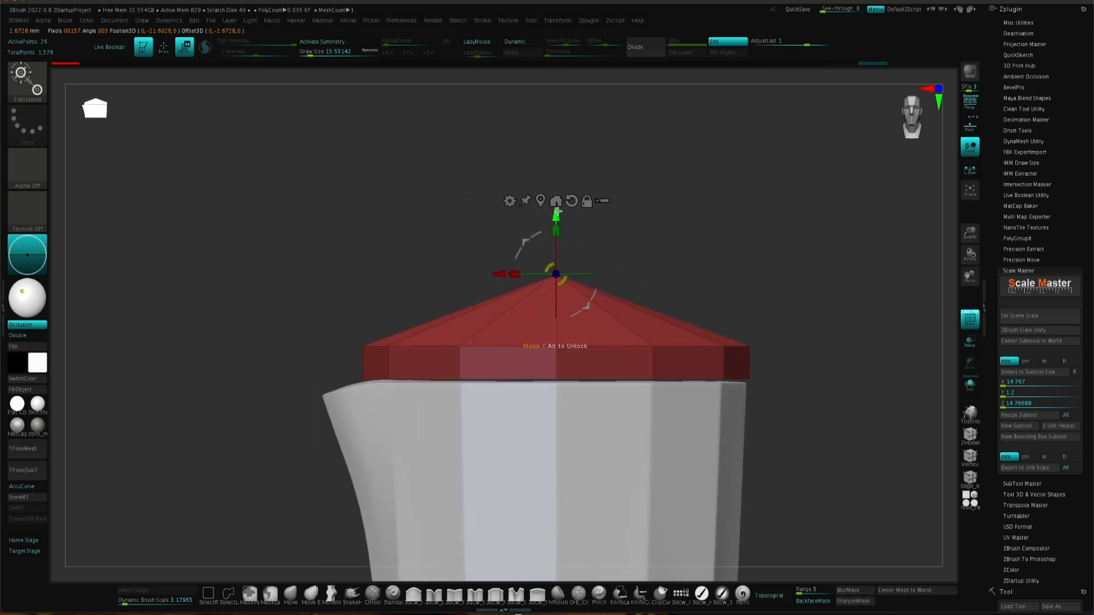
Step: Give the lid's bottom cap its own polygroup, hide it and delete it
right_click_drag(730, 328, 660, 353, "shift")
key("space")
left_click(652, 313)
left_click(652, 316)
left_click(664, 336, "ctrl+shift")
left_click_drag(859, 254, 849, 270, "ctrl+shift")
key("3")
left_click(752, 131)
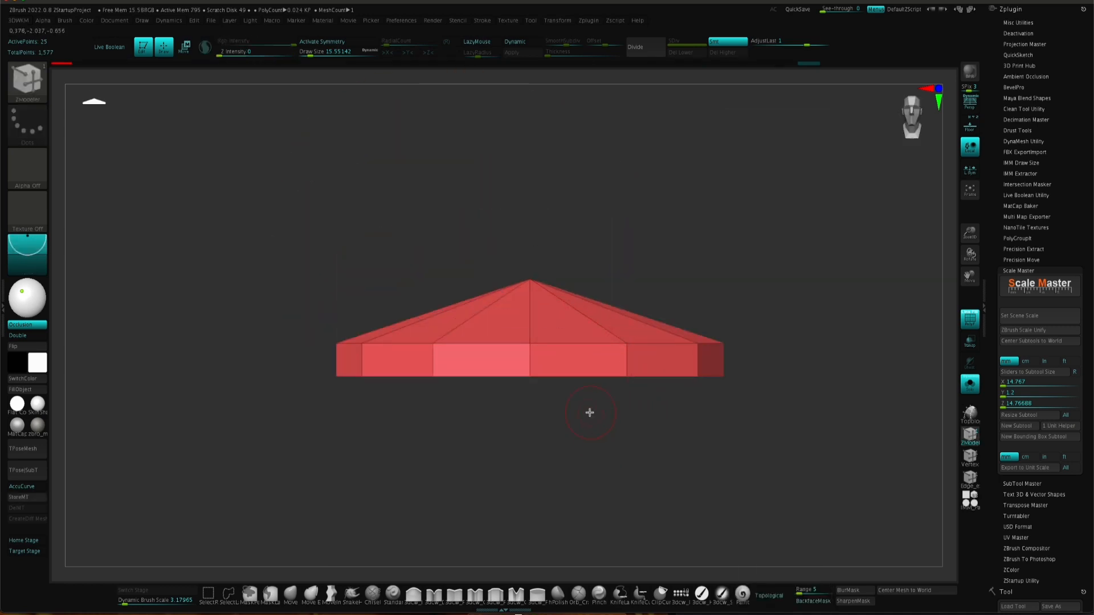
Step: Activate radial symmetry around Y with a count of 12 and raise ribs along the lid's radial edges with ZModeler
right_click_drag(599, 385, 598, 432)
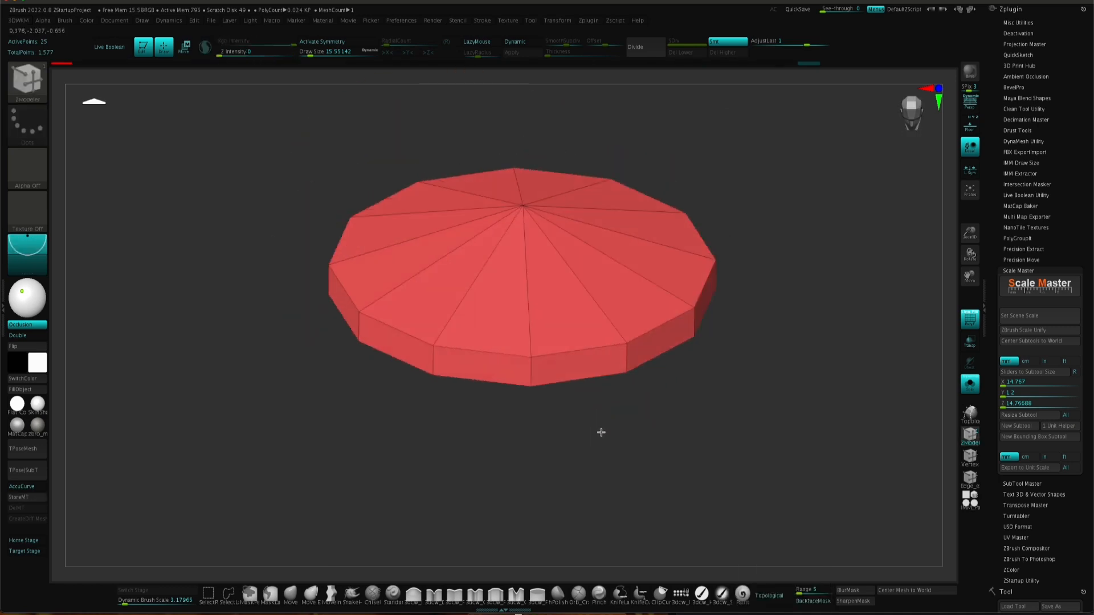
right_click_drag(592, 393, 590, 441)
key("x")
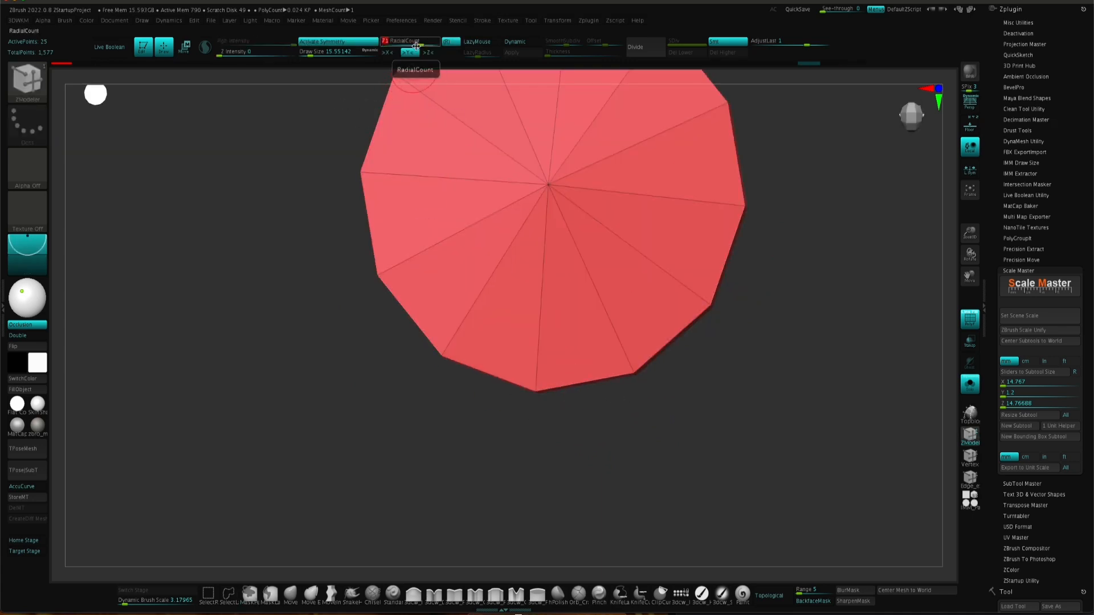
right_click_drag(597, 330, 571, 394)
left_click(538, 340)
left_click_drag(562, 395, 563, 379)
mouse_move(563, 380)
right_mouse_down()
mouse_move(569, 421)
mouse_move(572, 410)
right_mouse_up()
key("f")
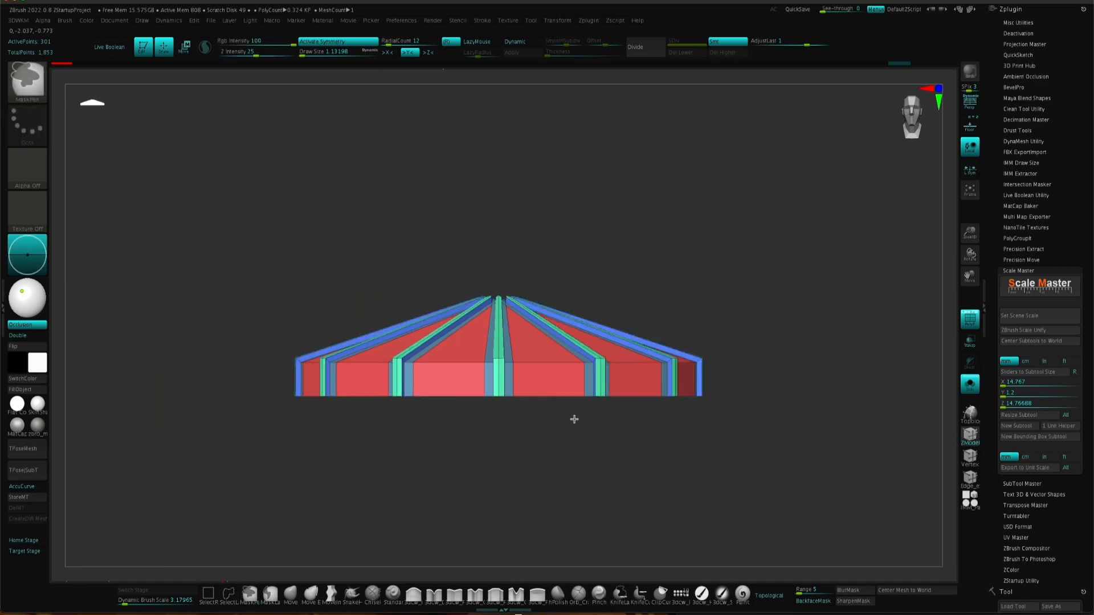
Step: Insert supporting edge loops along the lid's ribs and check the result with dynamic subdivision
left_click_drag(233, 414, 232, 415, "ctrl+shift")
right_click_drag(488, 440, 547, 443, "alt")
key("1")
left_click(531, 278)
key("d")
right_click_drag(524, 286, 598, 391)
key("shift+f")
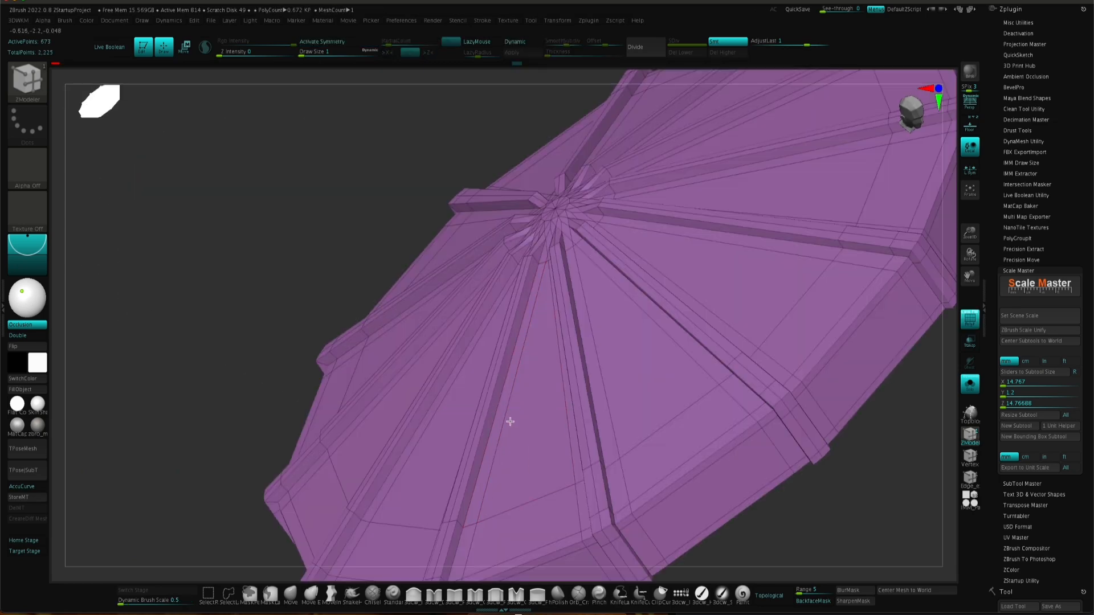
Step: Insert additional edge loops around the lid and turn on dynamic subdivision to smooth it on the vessel
right_click_drag(510, 422, 496, 409)
left_click(509, 337)
right_click_drag(509, 336, 652, 383)
key("d")
mouse_move(757, 401)
right_mouse_down()
mouse_move(752, 469)
mouse_move(745, 410)
right_mouse_up()
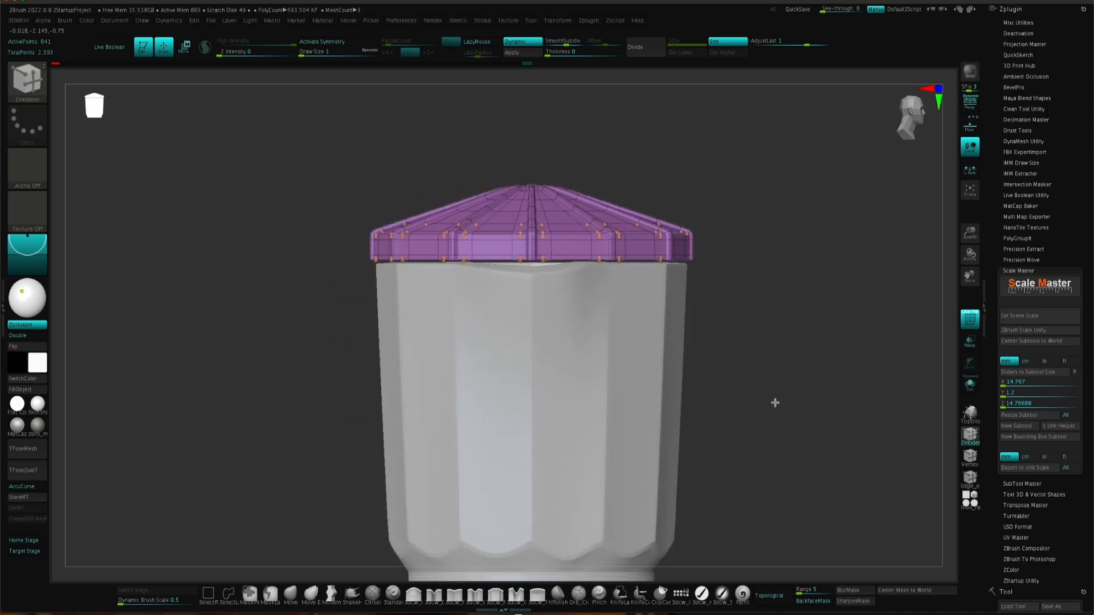
Step: Set ZModeler's point action to Slide and slide the points at the spout's base inward symmetrically, with symmetry on Z
right_click_drag(774, 399, 715, 363, "alt")
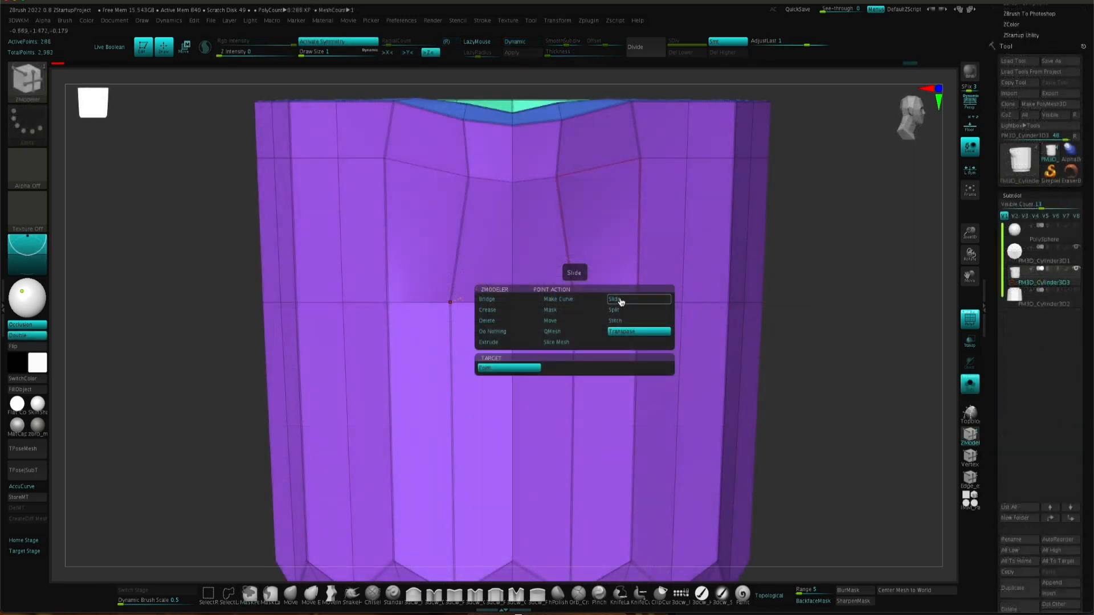
key("space")
left_click_drag(820, 274, 835, 275)
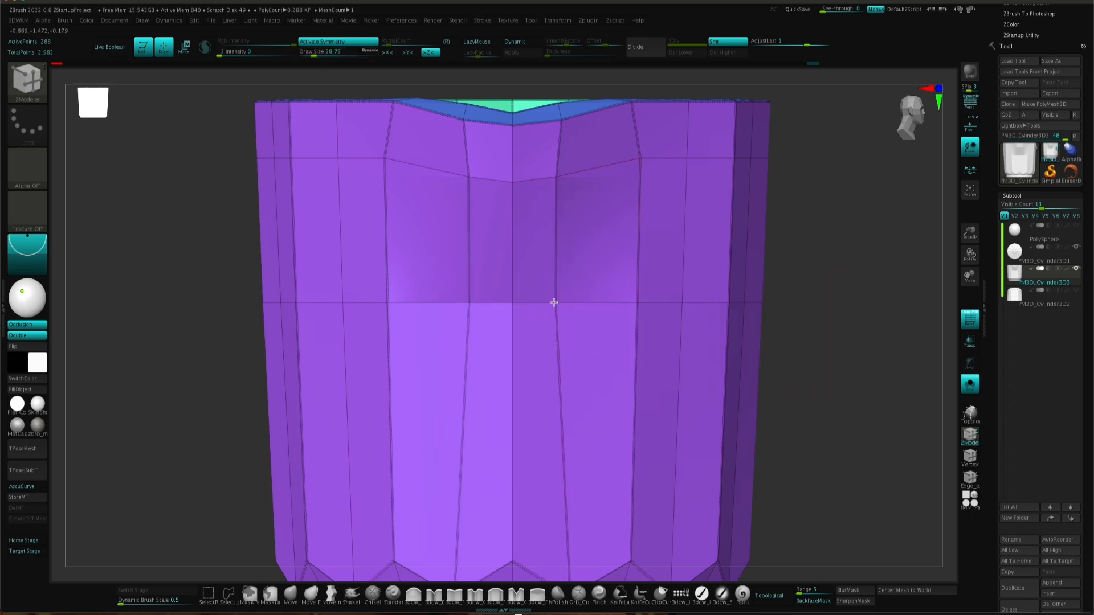
left_click_drag(554, 302, 555, 302)
right_click_drag(614, 453, 605, 345, "alt")
right_click_drag(585, 273, 585, 433, "alt")
left_click_drag(548, 227, 550, 226)
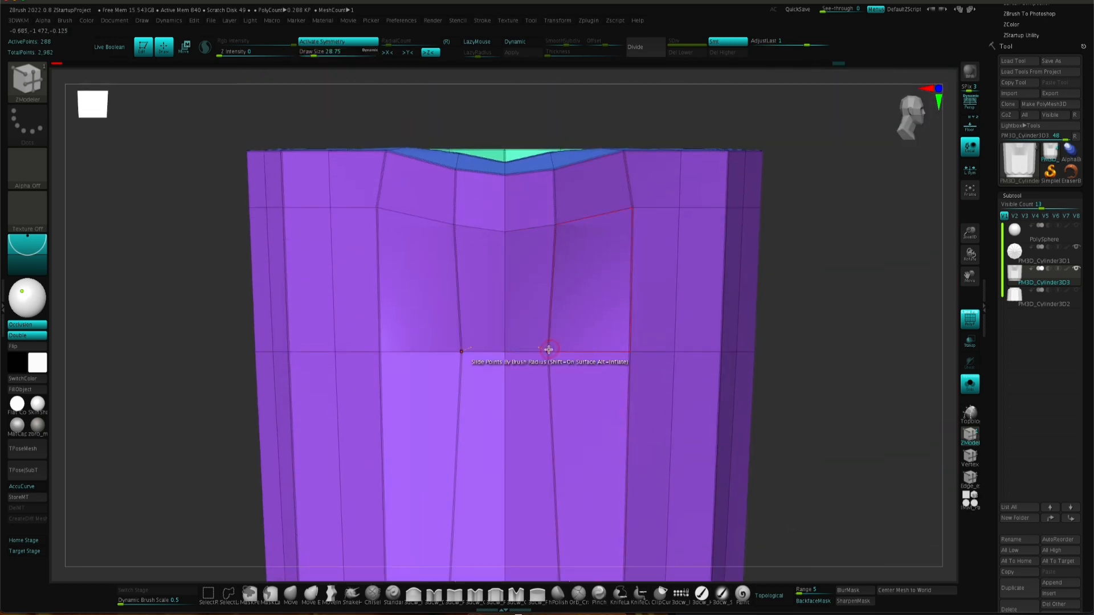
Step: Inspect the spout's shape with dynamic subdivision on, and return to the unsmoothed upper body with its polyframe
right_click_drag(680, 430, 680, 342, "ctrl")
right_click_drag(797, 359, 559, 351, "shift")
key("d")
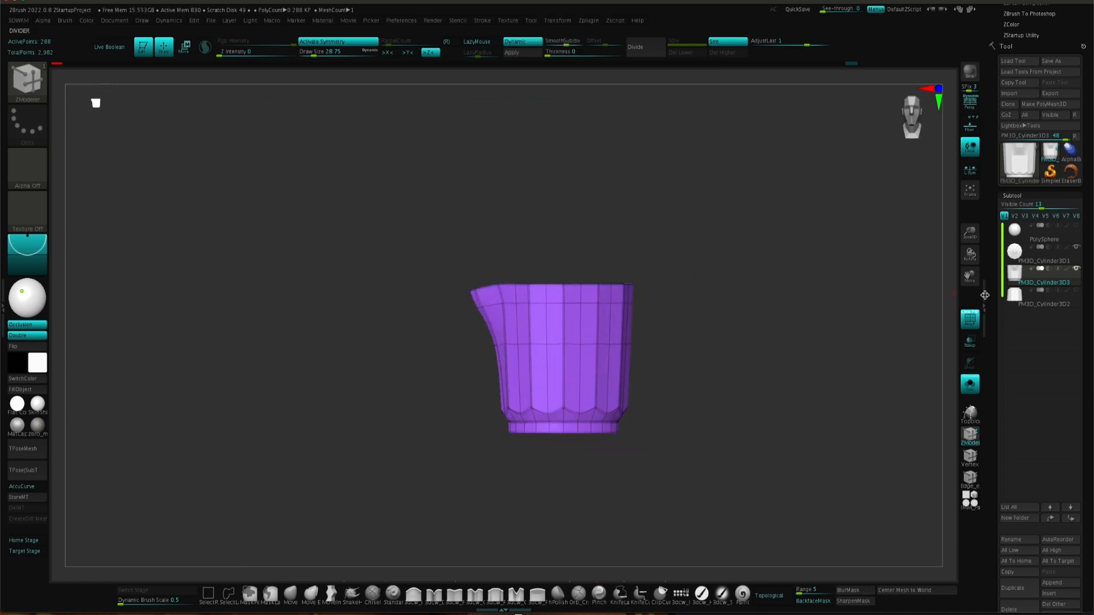
right_click_drag(671, 340, 634, 342)
right_click_drag(535, 342, 445, 373, "ctrl")
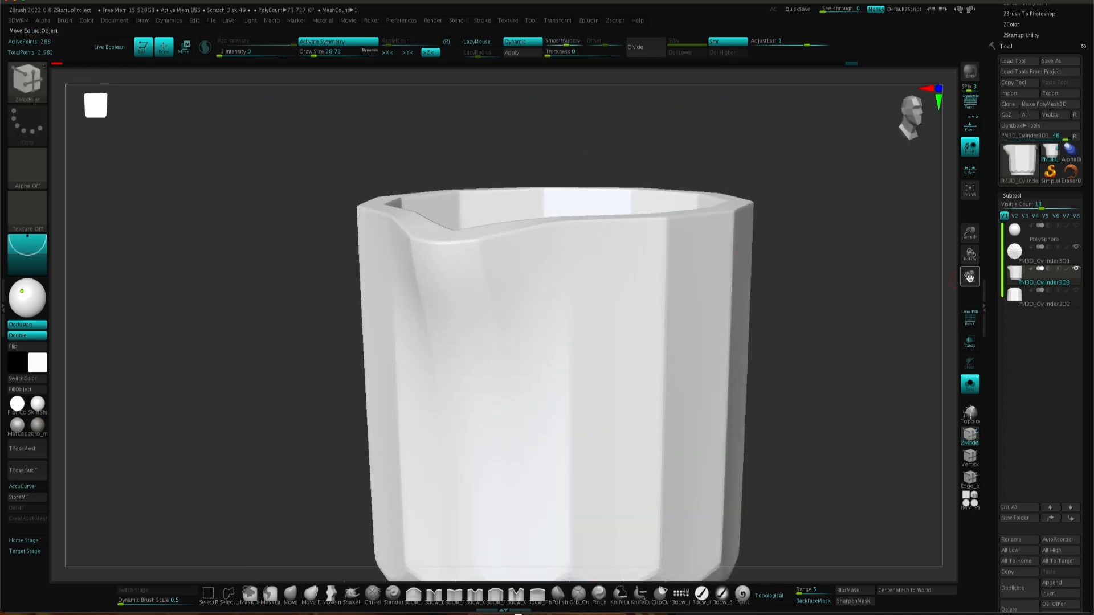
key("shift+f")
key("shift+d")
right_click_drag(555, 330, 582, 363, "alt")
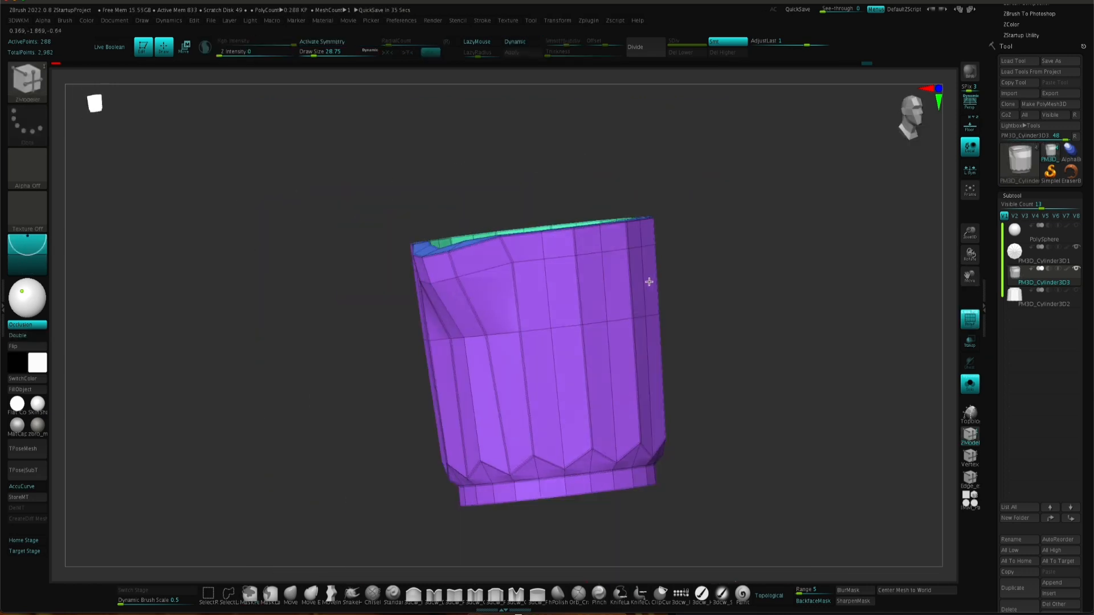
Step: Adjust the points at the spout's base on the upper body, undoing the first move and repeating the edit with symmetry on
right_click_drag(647, 281, 626, 331, "ctrl")
right_click_drag(627, 331, 592, 302)
left_click_drag(481, 327, 473, 341)
right_click_drag(473, 341, 371, 359)
key("ctrl+z")
key("x")
left_click(472, 341)
right_click_drag(290, 352, 503, 371)
key("space")
key("x")
right_click_drag(666, 365, 604, 378)
Step: Preview the spout with dynamic subdivision and compare it with the polyframe shown and hidden
key("d")
left_click(974, 322)
left_click(974, 322)
left_click(973, 322)
right_click_drag(706, 337, 615, 250, "shift")
right_click_drag(615, 250, 635, 342)
mouse_move(635, 342)
right_mouse_down("ctrl")
mouse_move(628, 373)
mouse_move(553, 319)
mouse_move(605, 374)
mouse_move(620, 341)
mouse_move(615, 396)
right_mouse_up("ctrl")
Step: Set ZModeler's edge action to Crease near the spout's base, with Z symmetry and dynamic subdivision turned on
left_click(974, 326)
key("shift+d")
key("space")
right_click_drag(575, 329, 571, 324, "ctrl")
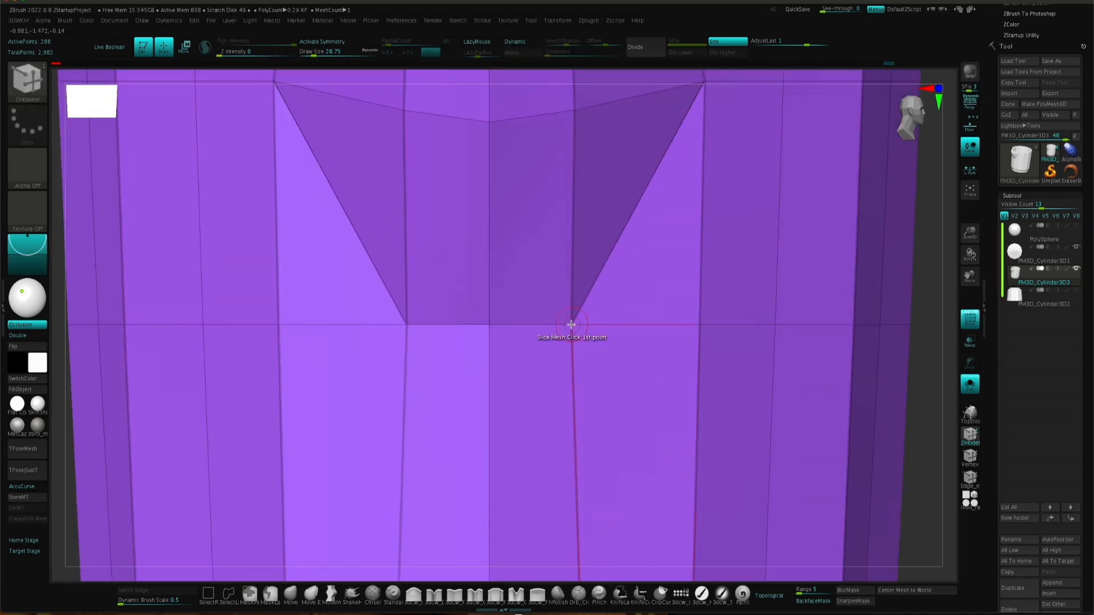
key("x")
right_click_drag(591, 326, 459, 296)
right_click_drag(626, 265, 535, 332)
key("d")
key("shift+f")
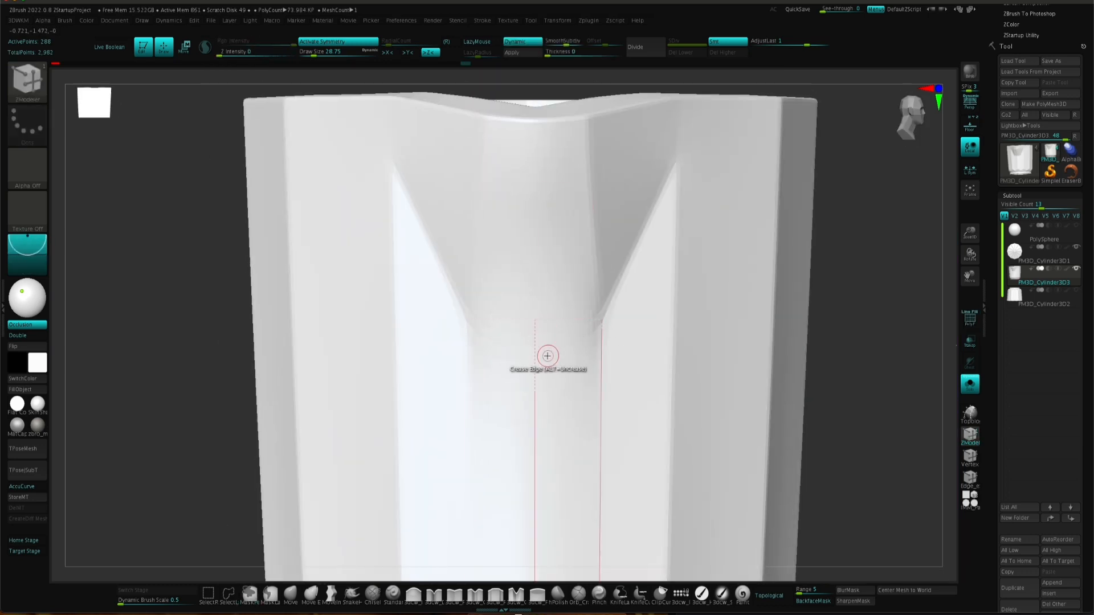
Step: Compare the spout unsmoothed and smoothed, and view the upper body as a whole
key("shift+d")
key("shift+f")
right_click_drag(615, 361, 684, 402)
key("shift+f")
key("d")
right_click_drag(788, 427, 672, 348, "ctrl")
right_click_drag(673, 347, 621, 339)
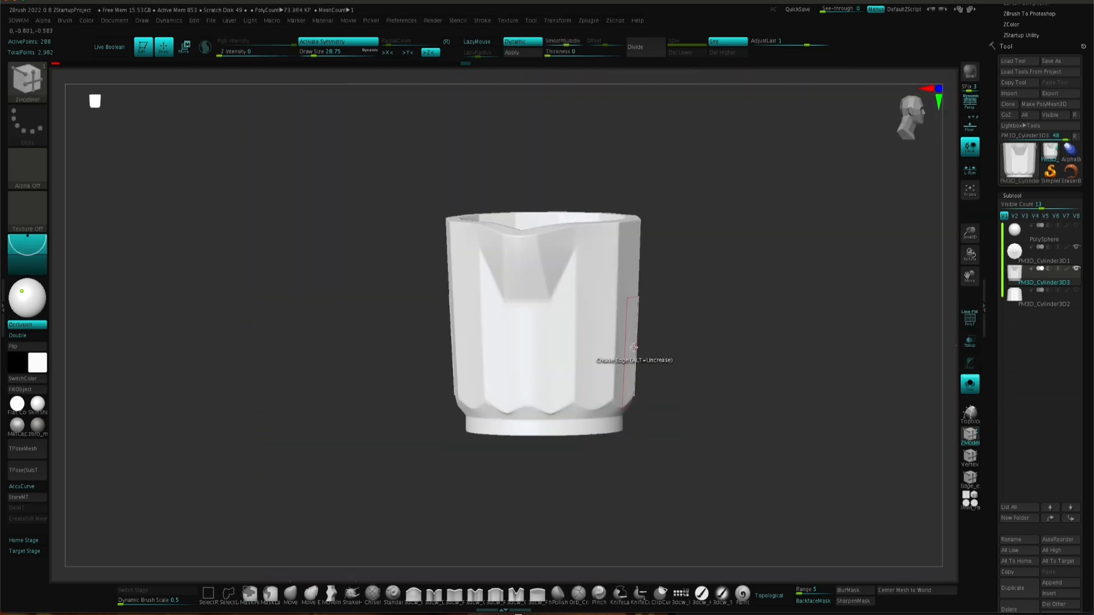
Step: Isolate the points at the spout's base and shift them along X with the Gizmo to refine the side profile
right_click_drag(600, 333, 655, 262, "ctrl")
key("space")
left_click(634, 350)
left_click(664, 292, "alt")
right_click_drag(660, 302, 553, 233, "shift")
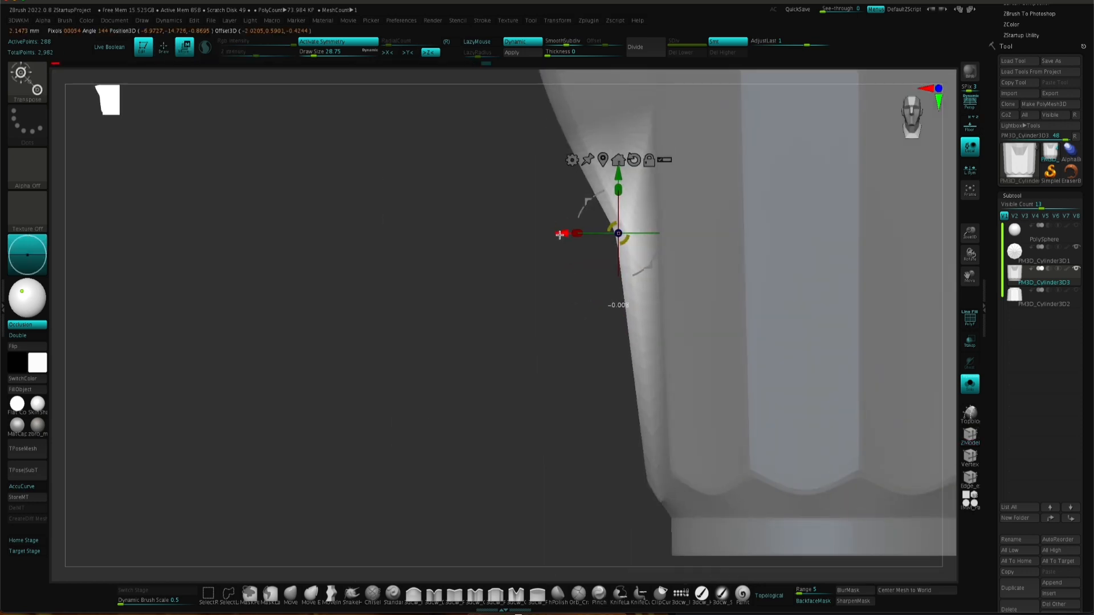
right_click_drag(638, 317, 683, 317)
Step: Move the unmasked points of the front wall below the spout along X and clear the mask
key("shift+f")
mouse_move(683, 317)
right_mouse_down()
mouse_move(604, 327)
mouse_move(673, 319)
mouse_move(663, 321)
right_mouse_up()
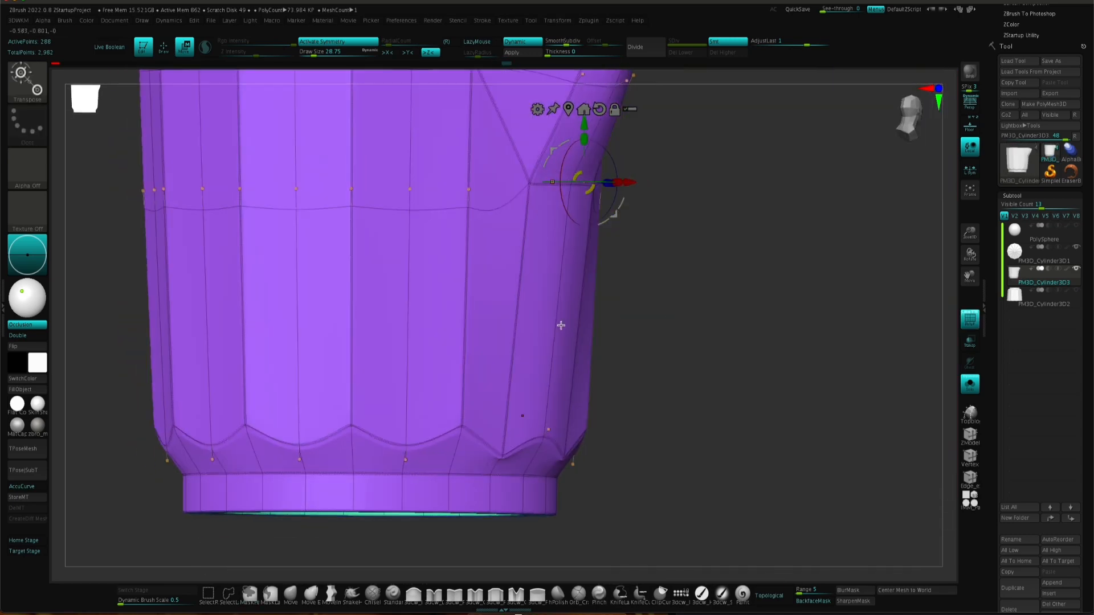
left_click(557, 321)
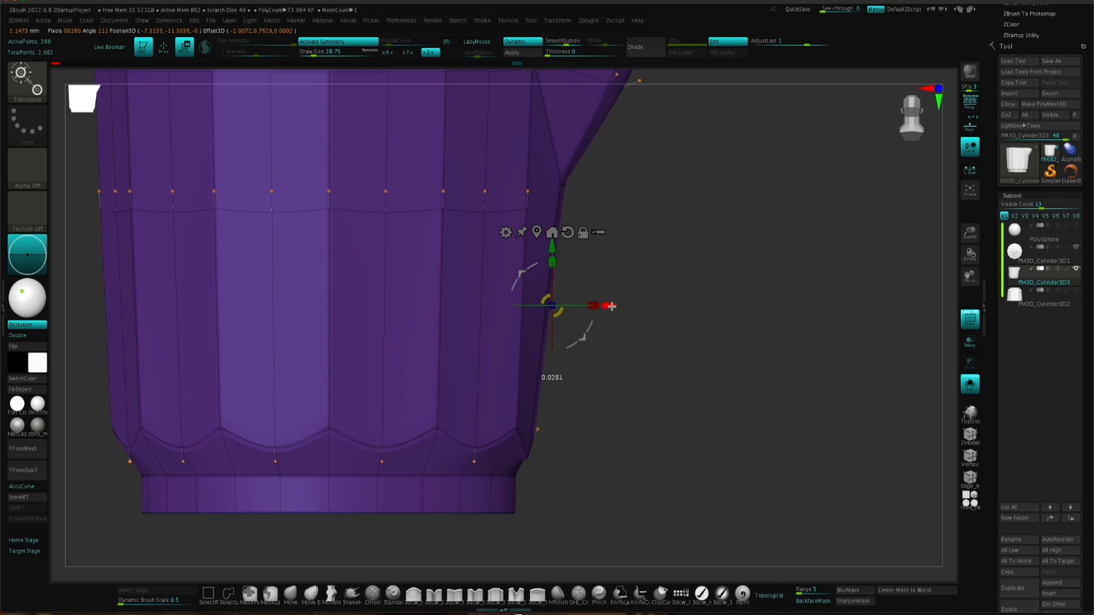
left_click_drag(675, 359, 675, 361, "ctrl")
Step: Mask the upper body except the area under the spout, shift that area along X and clear the mask
mouse_move(707, 368)
right_mouse_down()
mouse_move(881, 384)
mouse_move(777, 376)
mouse_move(804, 403)
mouse_move(786, 374)
mouse_move(733, 347)
mouse_move(757, 408)
mouse_move(706, 513)
right_mouse_up()
key("shift+f")
key("q")
mouse_move(706, 513)
right_mouse_down("ctrl")
mouse_move(646, 393)
mouse_move(661, 484)
right_mouse_up("ctrl")
mouse_move(351, 131)
left_mouse_down("ctrl")
mouse_move(466, 311)
mouse_move(496, 313)
left_mouse_up("ctrl")
left_click(461, 325, "ctrl")
right_click_drag(551, 231, 555, 332, "alt")
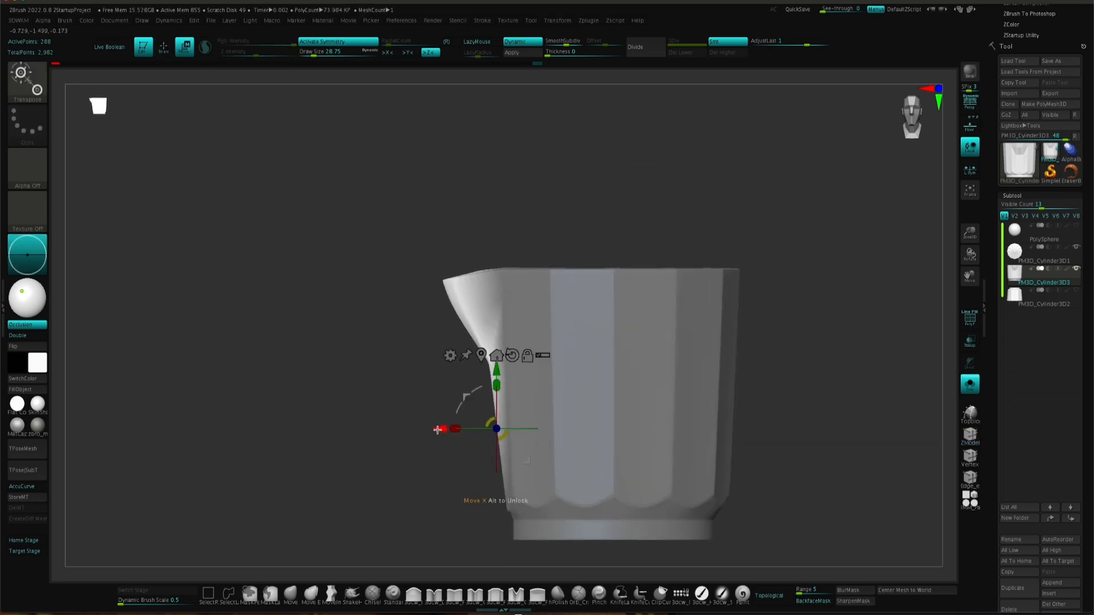
left_click_drag(428, 450, 440, 463, "ctrl")
Step: Show the lid together with the upper body and select it, undoing the trial Gizmo move
right_click_drag(671, 444, 598, 188, "alt")
key("alt+s")
right_click_drag(598, 188, 643, 379, "ctrl")
left_click(642, 380, "alt")
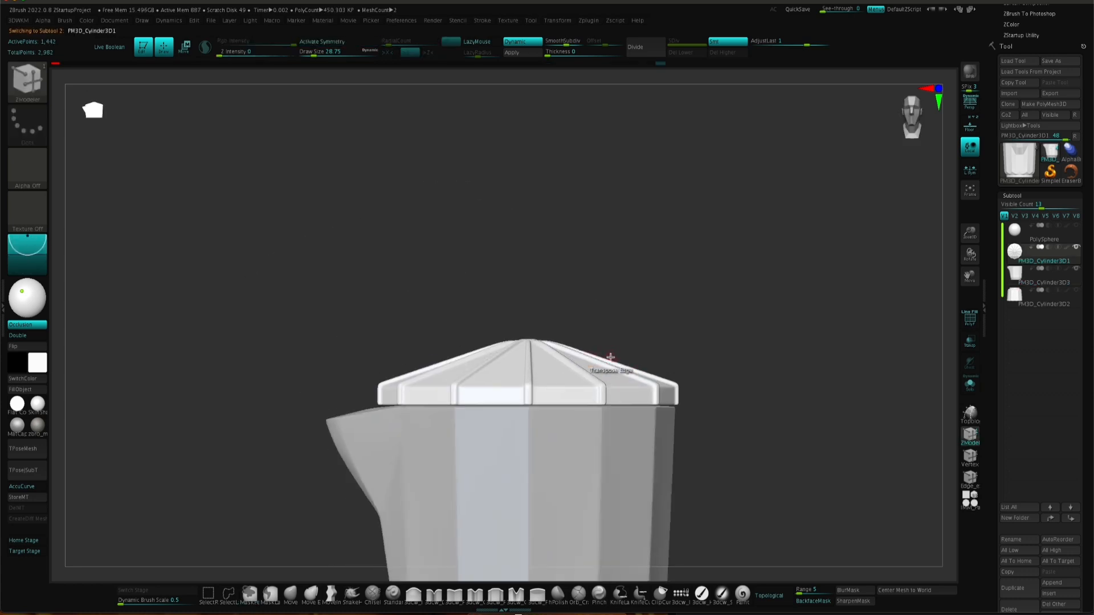
left_click(542, 306, "alt")
mouse_move(598, 319)
right_mouse_down()
mouse_move(605, 459)
mouse_move(601, 325)
right_mouse_up()
left_click_drag(528, 322, 528, 292)
key("ctrl+z")
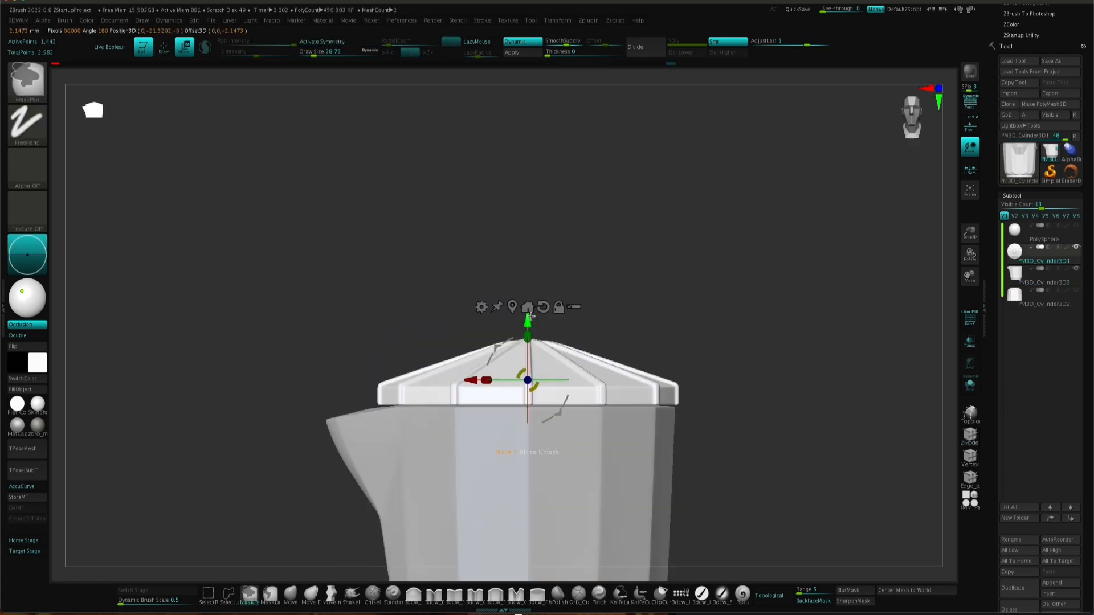
Step: Insert a Cylinder 3D at the lid's center and split it from the lid into its own subtool
left_click(482, 265)
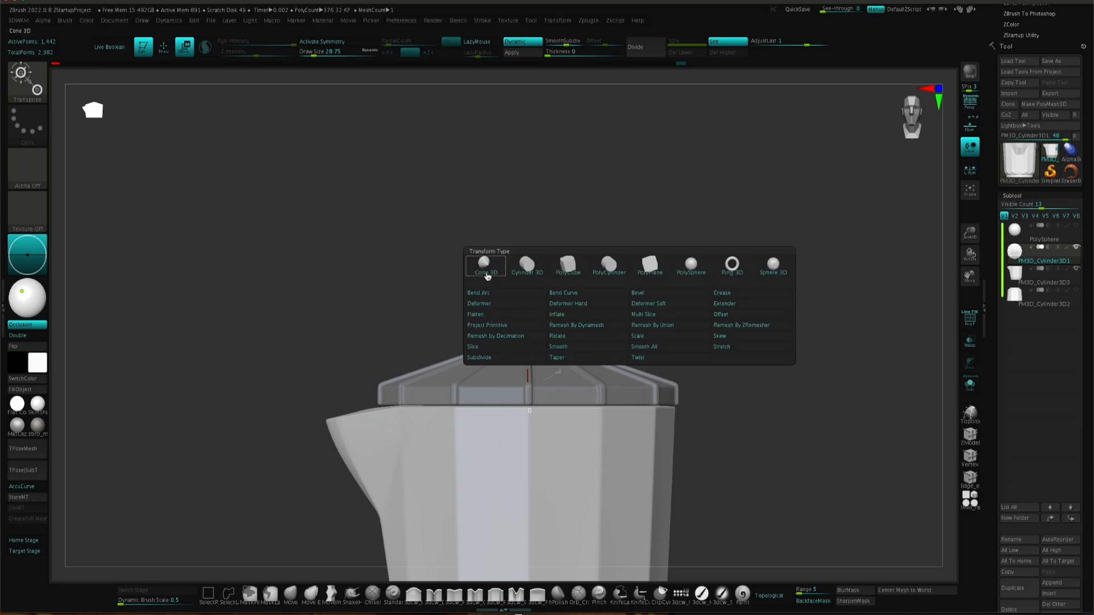
left_click(529, 266)
right_click_drag(544, 318, 585, 274)
left_click(584, 274, "ctrl")
key("space")
left_click(582, 335)
Step: Orient the cylinder upright on top of the lid and set its size and height to form a knob
right_click_drag(547, 327, 631, 334, "alt")
left_click_drag(519, 316, 520, 365, "shift")
key("space")
left_click(620, 280)
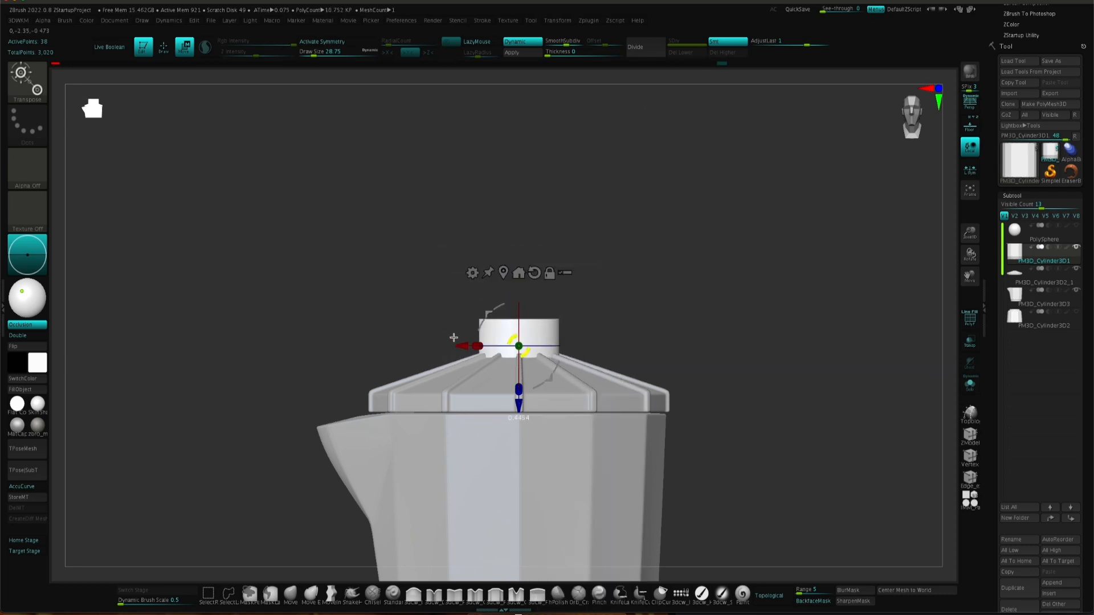
left_click_drag(520, 356, 520, 393)
right_click_drag(524, 393, 547, 365)
right_click_drag(632, 336, 650, 382, "ctrl")
right_click_drag(650, 382, 576, 376, "alt")
mouse_move(558, 348)
right_mouse_down()
mouse_move(553, 410)
mouse_move(552, 342)
right_mouse_up()
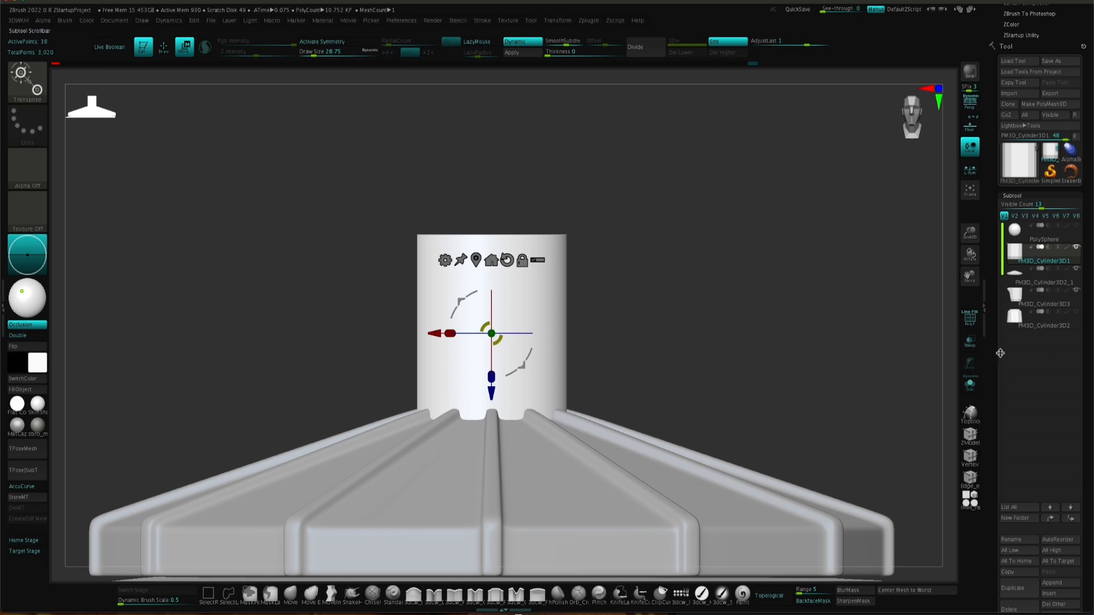
Step: Delete the knob's middle edge loop and mask everything except its top
key("shift+f")
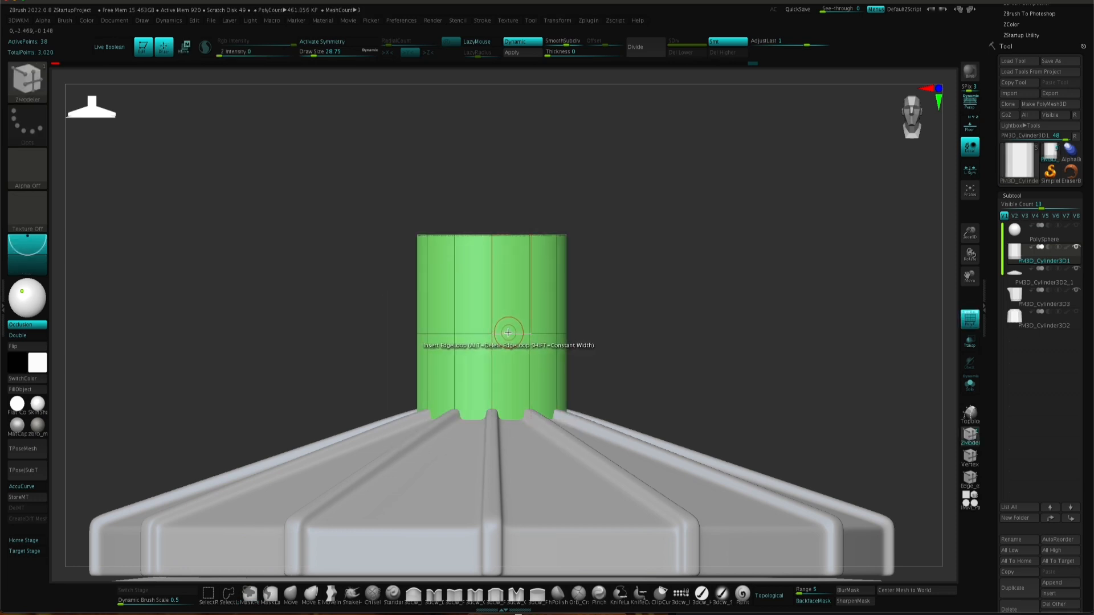
left_click_drag(357, 180, 647, 272, "ctrl")
left_click(644, 273, "ctrl")
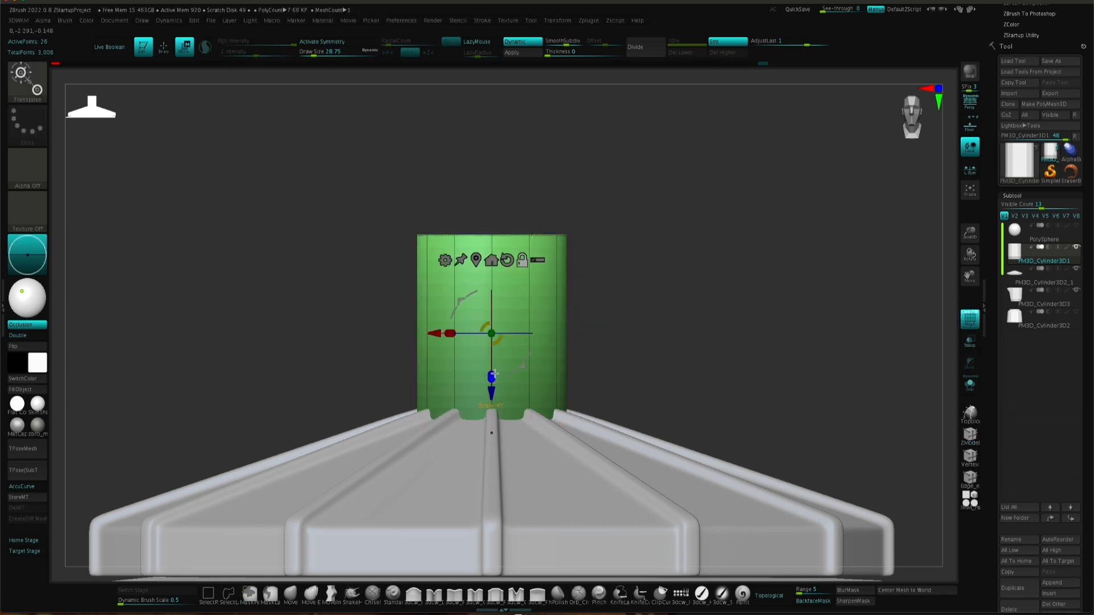
Step: Widen the knob's top so it tapers toward the lid, and lower its base with transparency on
left_click_drag(491, 393, 494, 370)
left_click(969, 341)
mouse_move(621, 388)
right_mouse_down()
mouse_move(617, 322)
mouse_move(617, 382)
right_mouse_up()
left_click_drag(491, 372, 491, 376)
left_click(970, 319)
right_click_drag(672, 425, 658, 396, "ctrl")
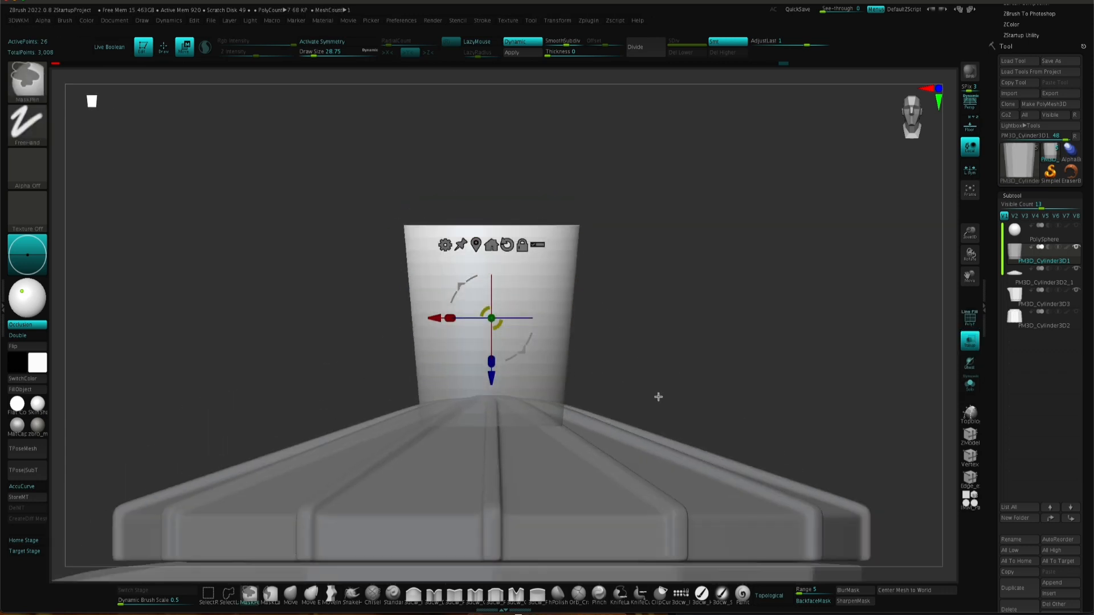
Step: Turn transparency off, isolate the knob with its polyframe shown and orient it to expose its underside
right_click_drag(613, 373, 599, 342)
mouse_move(598, 342)
right_mouse_down("alt")
mouse_move(603, 378)
mouse_move(587, 344)
mouse_move(555, 331)
mouse_move(533, 384)
right_mouse_up("alt")
left_click(970, 342)
left_click(969, 320)
key("q")
mouse_move(524, 311)
right_mouse_down()
mouse_move(517, 367)
mouse_move(529, 291)
right_mouse_up()
right_click_drag(542, 395, 490, 393, "shift")
mouse_move(484, 354)
right_mouse_down()
mouse_move(503, 254)
mouse_move(491, 199)
right_mouse_up()
right_click_drag(532, 411, 580, 303, "alt")
Step: Remove the knob's bottom cap and turn off its dynamic subdivision
key("space")
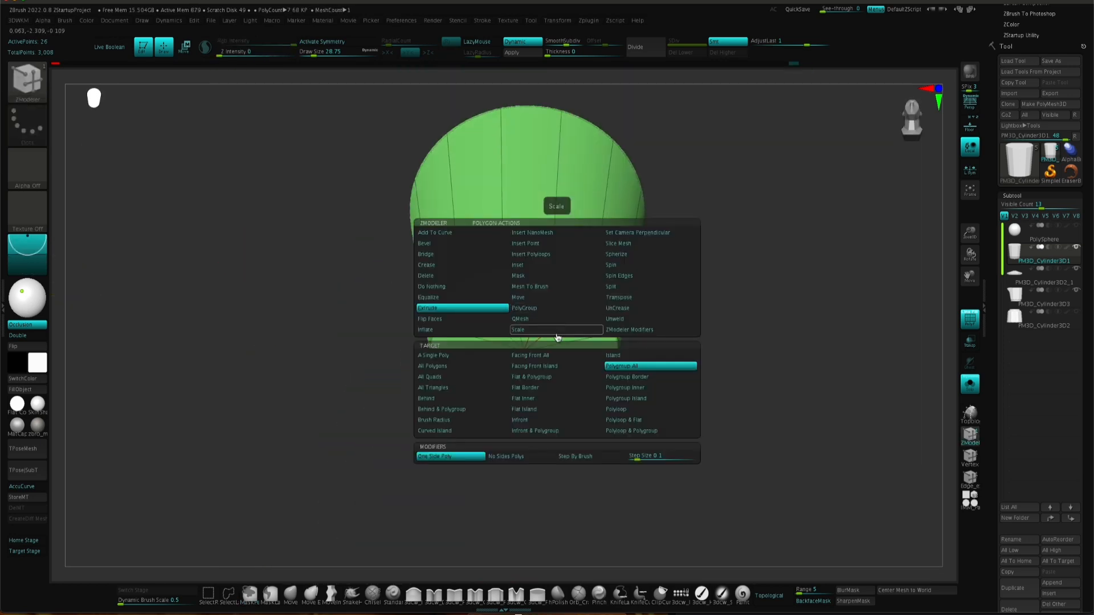
key("space")
left_click(662, 359)
key("space")
left_click(542, 298)
key("space")
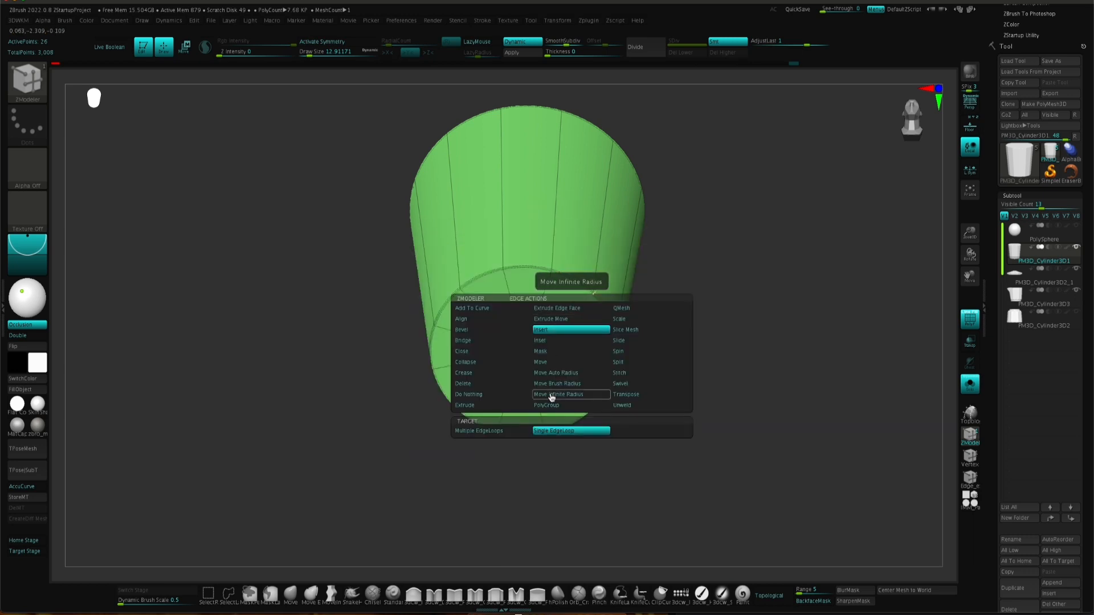
left_click(552, 393)
left_click(564, 337)
right_click_drag(564, 337, 576, 361)
key("f")
left_click(580, 296, "ctrl+shift")
key("3")
left_click(610, 129)
Step: Raise the center point of the knob's top cap along Y to form a shallow cone
right_click_drag(561, 228, 489, 322, "shift")
right_click_drag(515, 373, 497, 424)
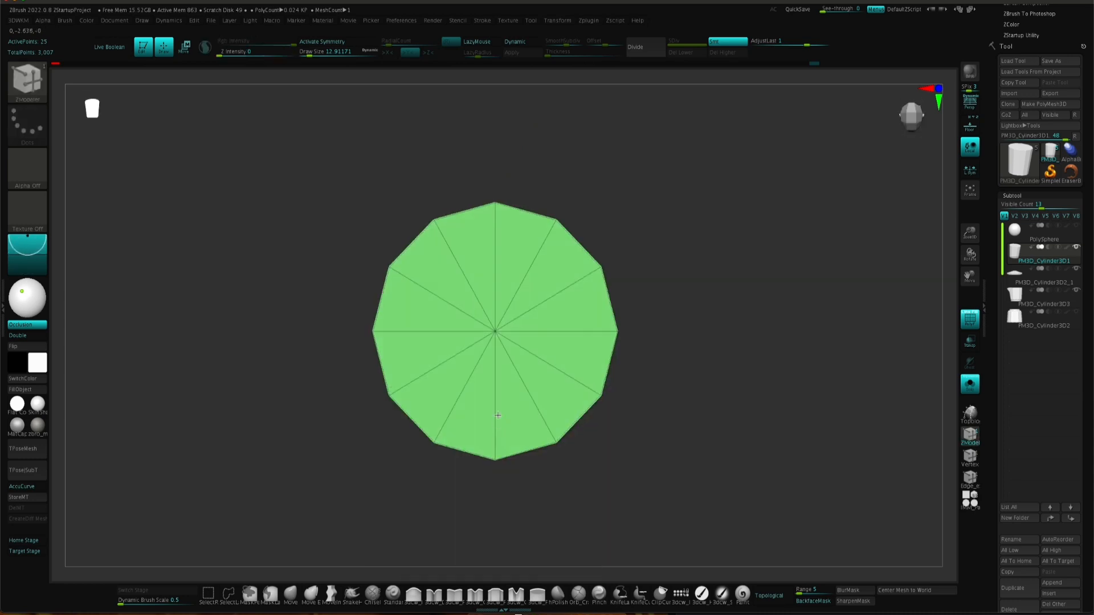
left_click_drag(523, 366, 525, 368, "ctrl")
right_click_drag(526, 370, 542, 332)
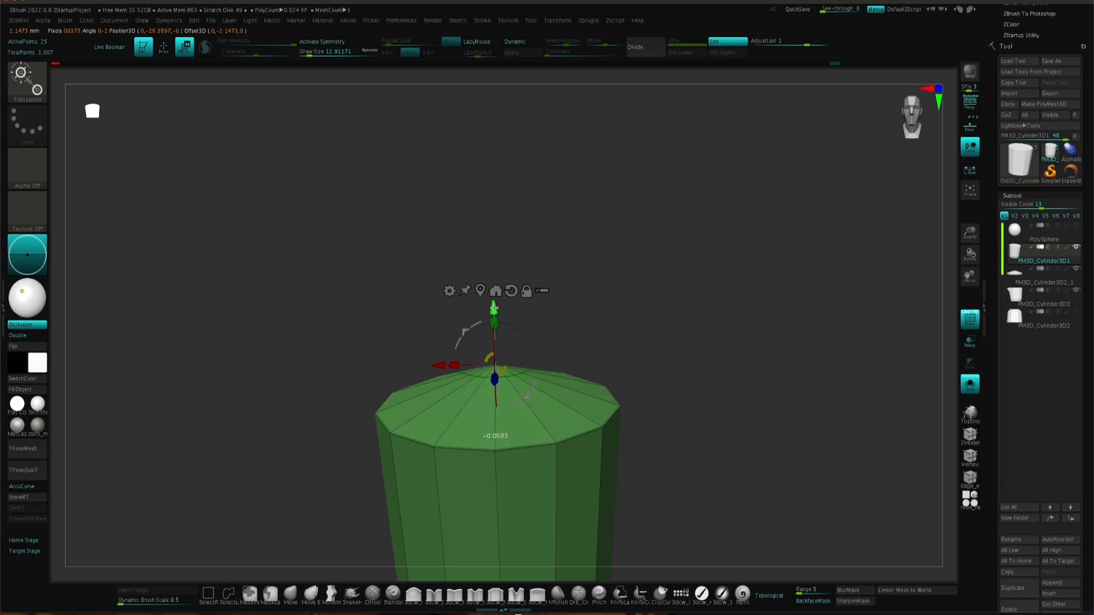
left_click_drag(494, 308, 494, 309)
right_click_drag(661, 467, 619, 520)
mouse_move(620, 519)
right_mouse_down("alt")
mouse_move(681, 373)
mouse_move(650, 394)
right_mouse_up("alt")
key("q")
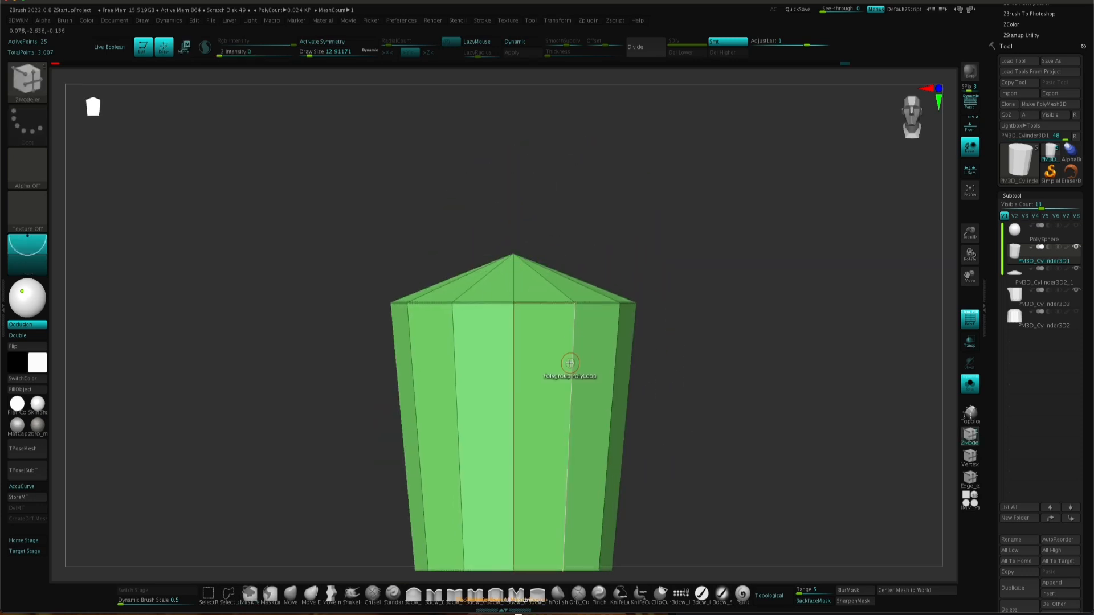
Step: Show the other parts again and inspect the knob on the lid and the whole pot
key("shift+s")
right_click_drag(660, 463, 604, 296, "alt")
right_click_drag(604, 297, 559, 345)
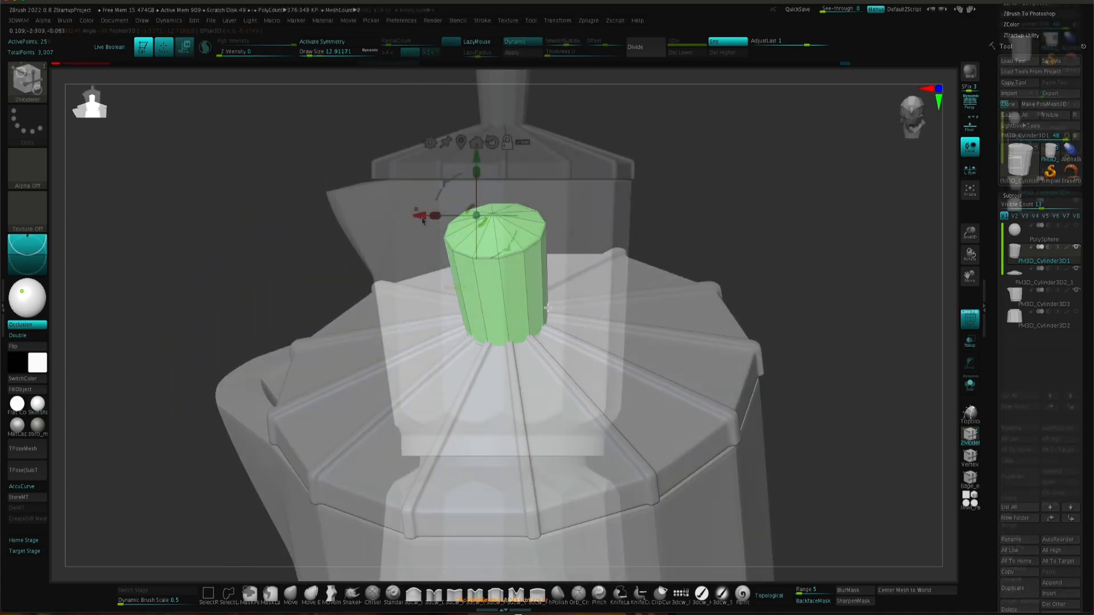
right_click_drag(711, 251, 674, 246, "alt")
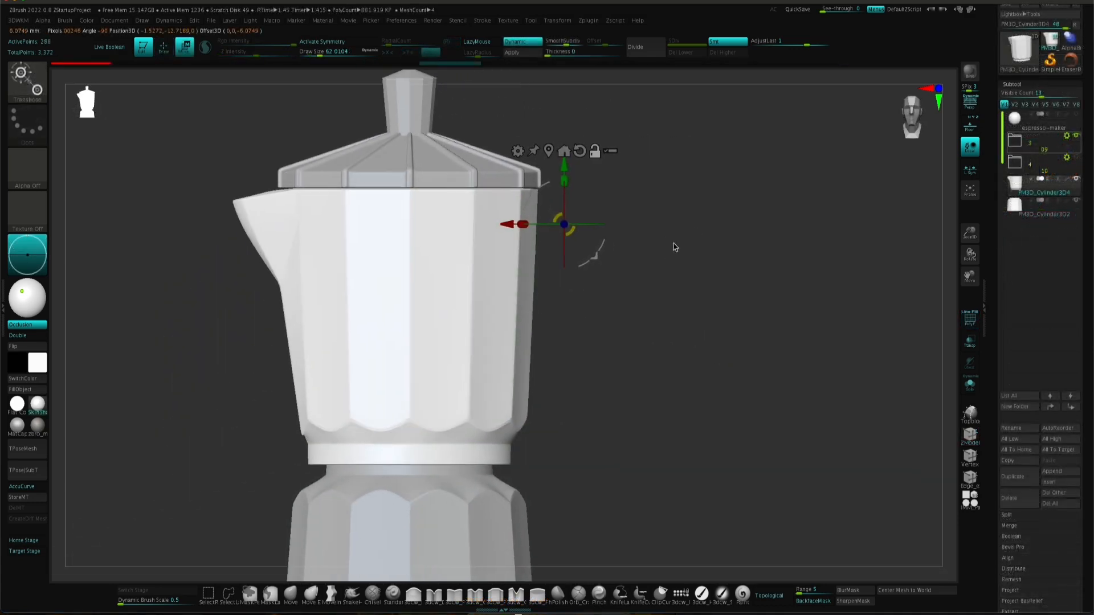
Step: Insert a PolyCube beside the upper body opposite the spout and split it off with Split Unmasked Points
left_click(522, 142, "ctrl")
left_click(518, 150)
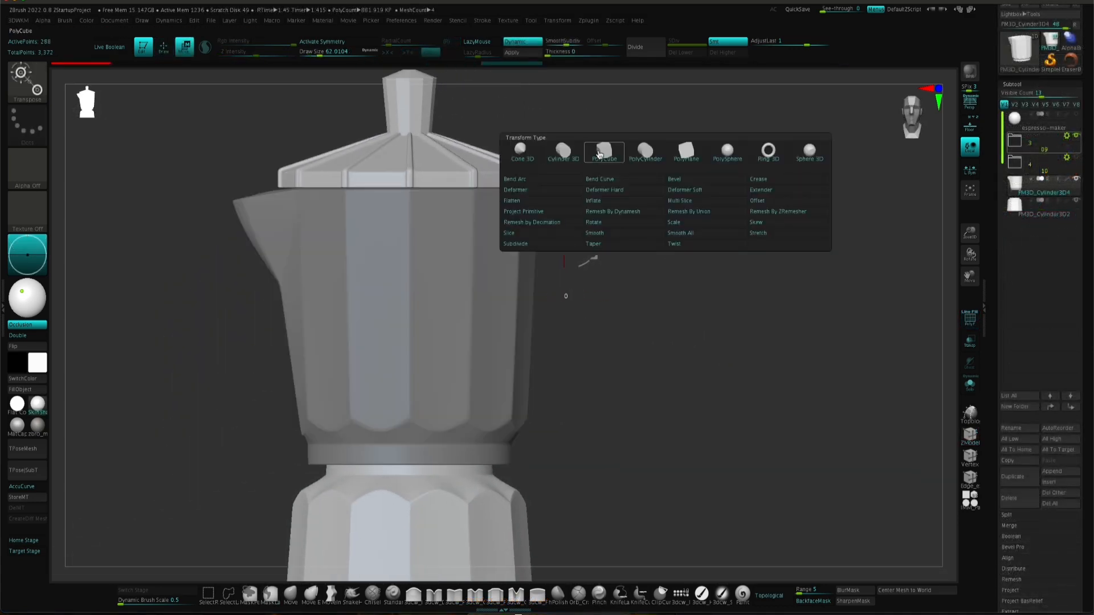
left_click(605, 154)
left_click(625, 245, "ctrl")
key("2")
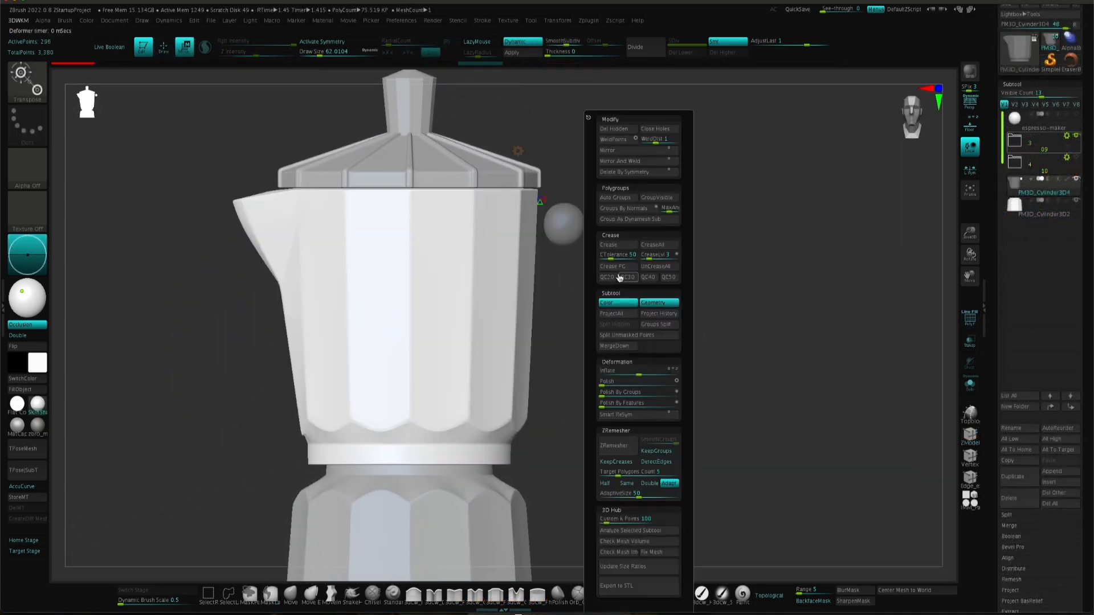
left_click(611, 336)
Step: Scale the new cube and crease its edges
right_click_drag(712, 285, 548, 217)
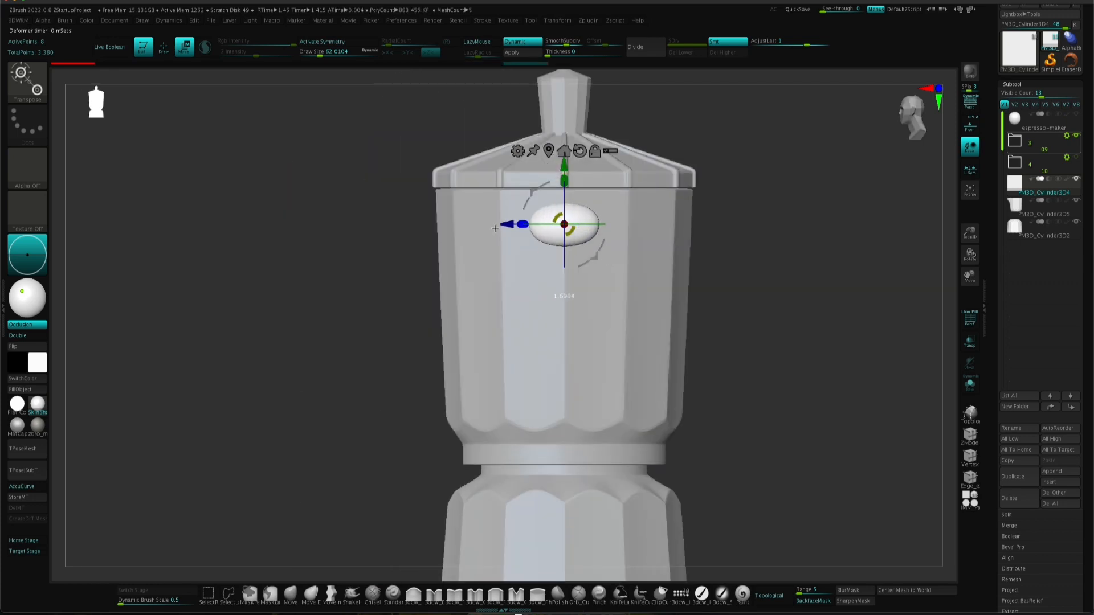
left_click_drag(564, 183, 567, 152)
key("2")
left_click(629, 279)
Step: Place the cube against the upper body's back just below the rim and narrow it as the handle's start
right_click_drag(712, 273, 655, 227)
right_click_drag(656, 228, 661, 254, "ctrl")
left_click_drag(562, 252, 483, 255)
left_click_drag(608, 205, 606, 193)
left_click_drag(719, 266, 703, 383)
left_click_drag(607, 291, 609, 265)
key("y")
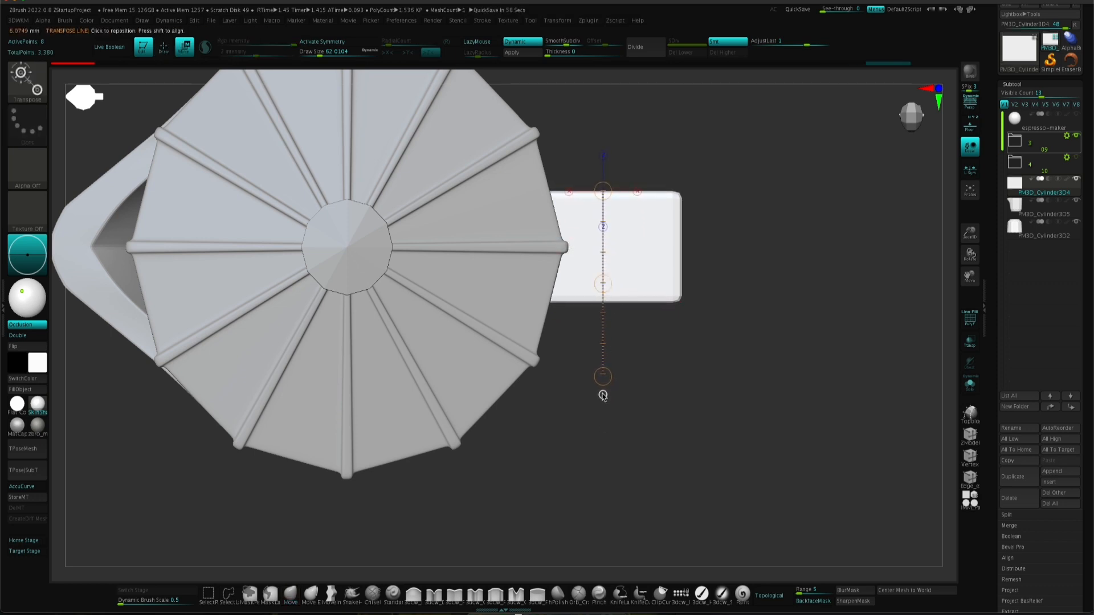
left_click_drag(608, 435, 607, 409)
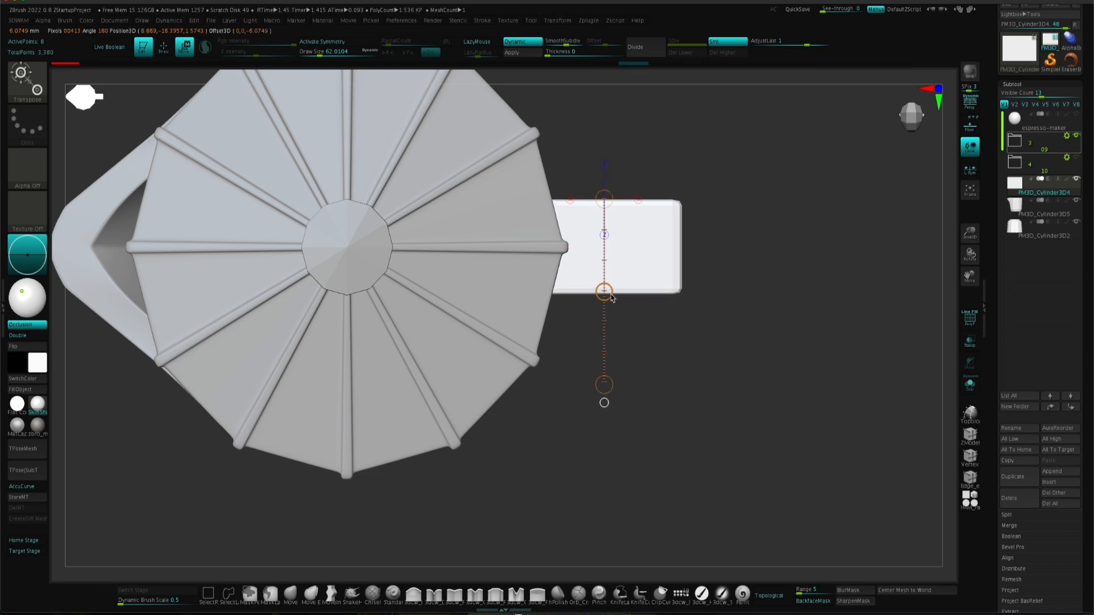
left_click_drag(607, 333, 681, 232)
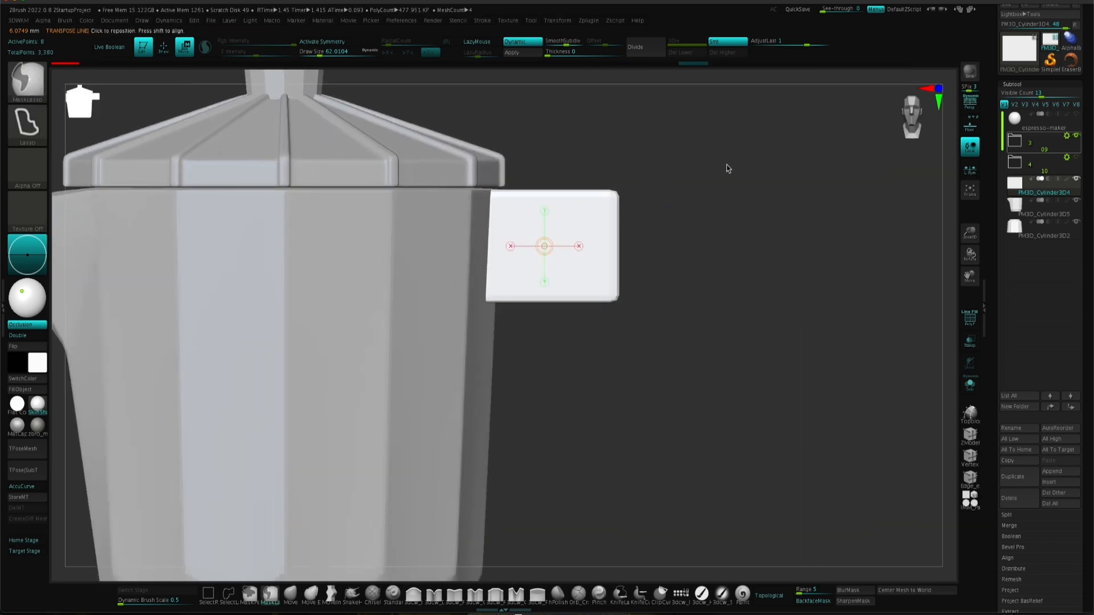
Step: Mask the cube's inner end, extrude its outer face away from the pot and angle it downward
mouse_move(661, 273)
left_mouse_down()
mouse_move(602, 270)
mouse_move(722, 281)
mouse_move(672, 281)
mouse_move(750, 297)
left_mouse_up()
left_click(652, 199)
left_click_drag(739, 301, 673, 302, "alt")
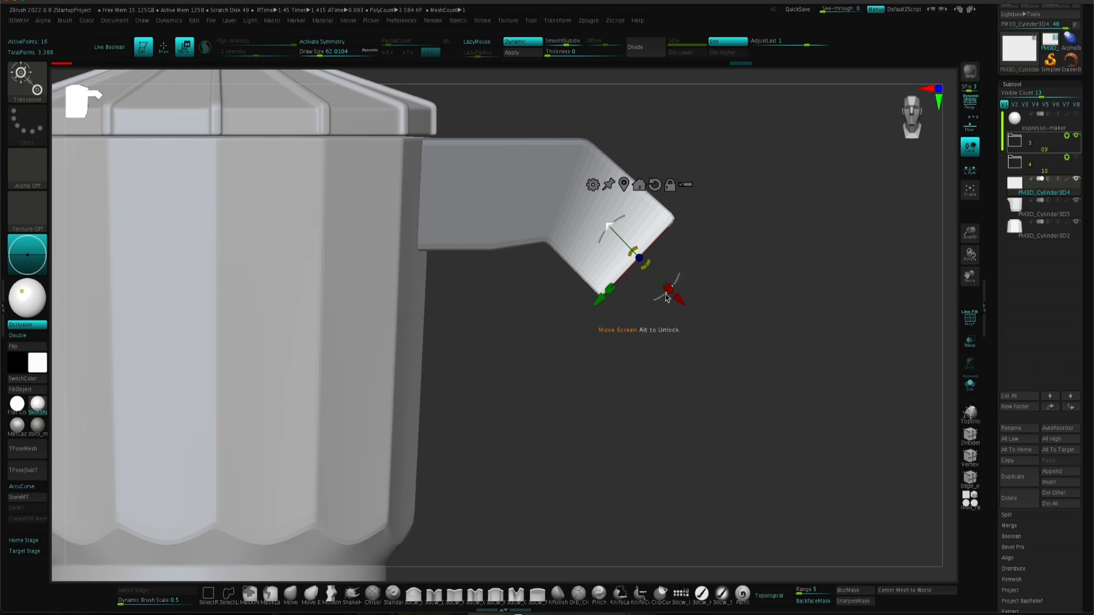
left_click_drag(608, 228, 604, 232)
Step: Extrude the handle's free end further and turn it straight down, undoing the last adjustment
left_click_drag(674, 304, 720, 368, "ctrl")
left_click_drag(732, 342, 707, 366)
left_click_drag(719, 354, 670, 449)
right_click_drag(735, 408, 712, 270, "ctrl")
left_click_drag(656, 323, 642, 384)
key("ctrl+z")
Step: Extrude the handle's lower end inward toward the pot, rotate its end face and clear the mask
left_click_drag(612, 330, 584, 420, "ctrl")
left_click_drag(641, 387, 628, 408, "shift")
left_click_drag(560, 410, 548, 425)
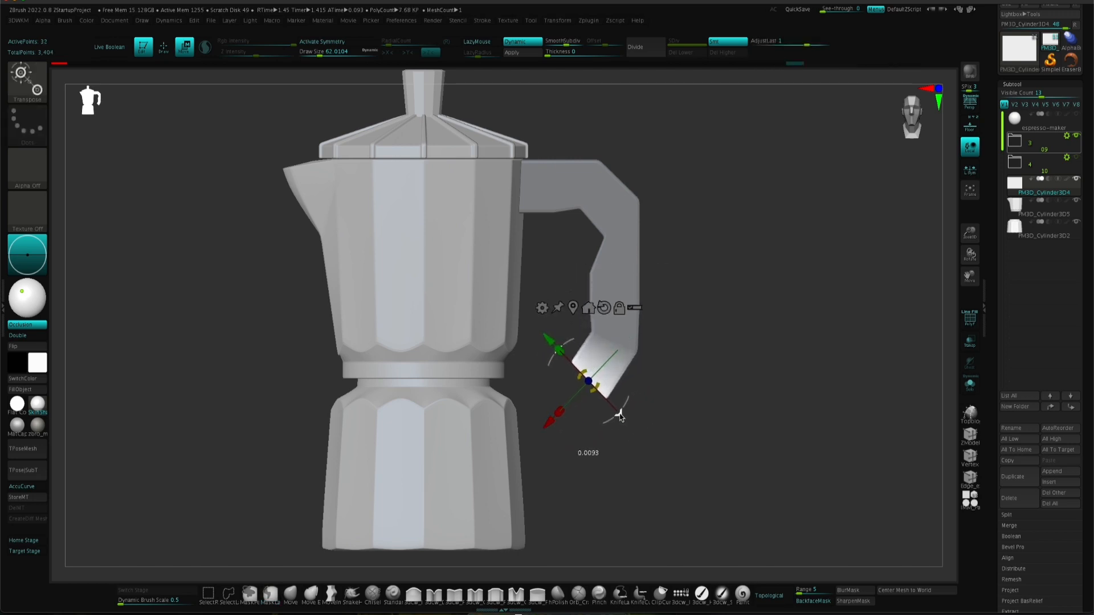
left_click_drag(621, 417, 613, 388)
left_click_drag(670, 283, 687, 313, "ctrl")
left_click_drag(658, 255, 689, 302, "alt")
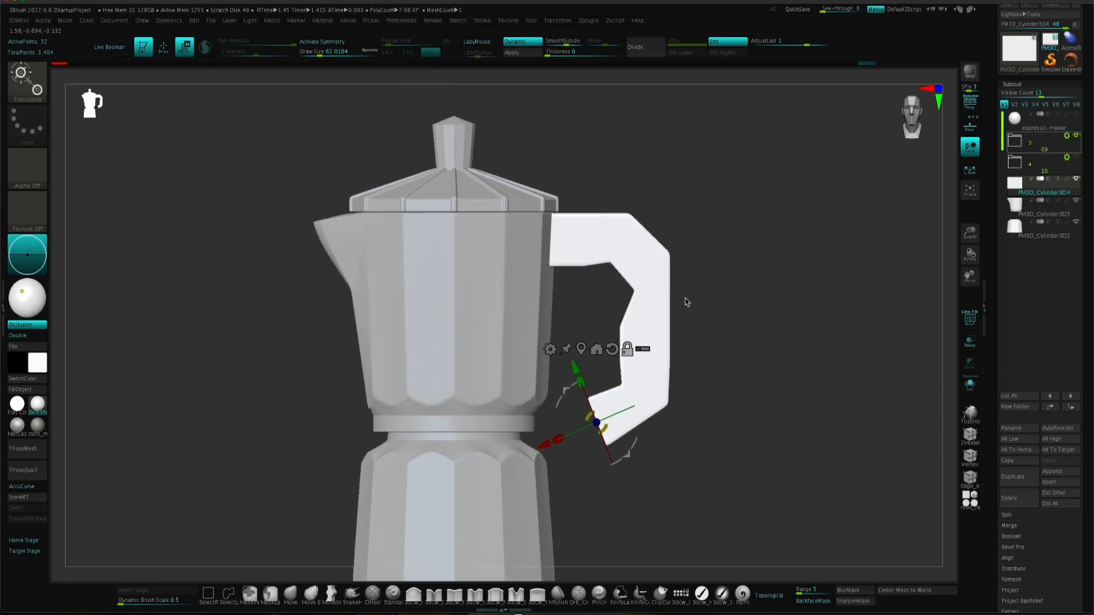
Step: Show the handle's wireframe and shift its inner upper corner with everything else masked
key("shift+f")
left_click_drag(752, 264, 705, 261, "alt")
left_click_drag(569, 231, 564, 287, "ctrl")
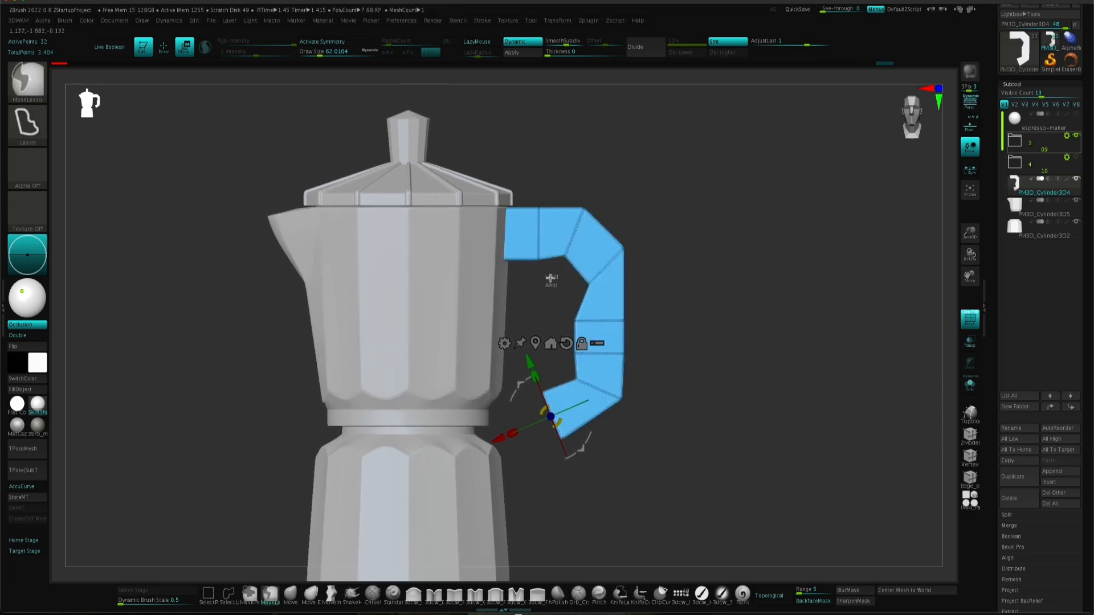
left_click(549, 278, "ctrl")
mouse_move(582, 449)
left_mouse_down("alt")
mouse_move(696, 228)
mouse_move(666, 282)
left_mouse_up("alt")
mouse_move(594, 263)
left_mouse_down("ctrl")
mouse_move(563, 290)
mouse_move(567, 275)
left_mouse_up("ctrl")
left_click(634, 264, "ctrl")
left_click_drag(695, 233, 685, 236)
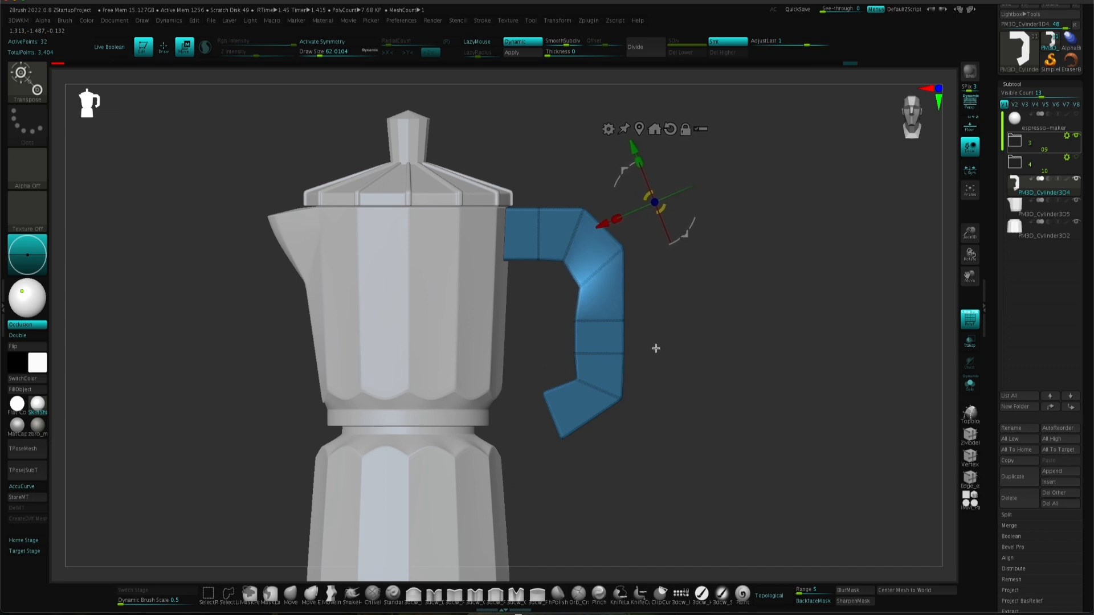
Step: Mask the handle's inner end, undo the first shift, reset the Gizmo's orientation and slide the rest of the handle horizontally toward the pot
left_click_drag(742, 203, 710, 266, "ctrl")
left_click(608, 447, "ctrl")
mouse_move(608, 205)
left_mouse_down("ctrl")
mouse_move(706, 371)
mouse_move(541, 331)
left_mouse_up("ctrl")
left_click_drag(686, 234, 664, 281)
left_click_drag(524, 170, 522, 527, "ctrl")
left_click(621, 445, "ctrl")
left_click_drag(682, 234, 671, 234)
key("ctrl+z")
left_click(668, 129, "alt")
left_click_drag(596, 205, 581, 205)
Step: Raise the upper grip's cross edge and reposition the handle's inner corner point using inverted masks
left_click_drag(641, 323, 722, 303, "ctrl")
mouse_move(561, 294)
left_mouse_down("ctrl")
mouse_move(617, 485)
mouse_move(687, 299)
left_mouse_up("ctrl")
left_click(698, 290, "ctrl")
left_click_drag(689, 139, 690, 127)
left_click_drag(692, 250, 678, 265, "ctrl")
left_click_drag(590, 262, 614, 290, "ctrl")
left_click(698, 250, "ctrl")
mouse_move(718, 214)
left_mouse_down()
mouse_move(712, 206)
mouse_move(724, 273)
mouse_move(755, 294)
left_mouse_up()
Step: Isolate the handle's outer upper corner with a mask and shift it inward and upward
left_click_drag(706, 325, 698, 336, "ctrl")
mouse_move(656, 211)
left_mouse_down("ctrl")
mouse_move(650, 254)
mouse_move(667, 257)
left_mouse_up("ctrl")
left_click(675, 227, "ctrl")
left_click_drag(675, 228, 667, 216, "ctrl")
left_click_drag(651, 198, 667, 253, "ctrl")
left_click(692, 273, "ctrl")
left_click_drag(754, 298, 748, 291)
left_click_drag(695, 296, 669, 310, "ctrl")
left_click(693, 302, "ctrl")
left_click_drag(747, 295, 747, 274)
Step: Nudge the handle's inner upper corner and pull the first inner grip point up toward the pot
left_click_drag(590, 259, 605, 269, "ctrl")
left_click_drag(585, 256, 609, 263, "ctrl")
left_click(687, 274, "ctrl")
left_click_drag(746, 277, 745, 273)
left_click_drag(592, 284, 586, 291, "ctrl")
mouse_move(596, 289)
left_mouse_down("ctrl")
mouse_move(600, 314)
mouse_move(596, 302)
left_mouse_up("ctrl")
left_click(687, 285, "ctrl")
left_click_drag(743, 268, 736, 253)
Step: Raise the outer upper grip point and shift the inner mid-grip point toward the pot
left_click_drag(692, 285, 684, 292, "ctrl")
mouse_move(678, 268)
left_mouse_down("ctrl")
mouse_move(644, 300)
mouse_move(655, 298)
left_mouse_up("ctrl")
left_click(684, 289, "ctrl")
left_click_drag(738, 256, 736, 244)
left_click_drag(670, 313, 662, 320, "ctrl")
left_click_drag(596, 327, 617, 338, "ctrl")
left_click(683, 297, "ctrl")
left_click_drag(735, 245, 727, 246)
Step: Isolate the outer lower grip points and the inner lower corner one by one and move them toward the pot
left_click_drag(682, 330, 676, 337, "ctrl")
left_click_drag(672, 317, 646, 342, "ctrl")
left_click(686, 336, "ctrl")
left_click_drag(727, 246, 722, 253)
left_click_drag(699, 349, 647, 383, "ctrl")
left_click(686, 365, "ctrl")
left_click_drag(722, 249, 708, 253)
left_click_drag(678, 394, 673, 402, "ctrl")
left_click_drag(597, 352, 619, 366, "ctrl")
left_click(684, 342, "ctrl")
left_click_drag(710, 254, 701, 256)
Step: Pull the points of the handle's lower end toward the pot to form a pointed hook
left_click_drag(605, 432, 609, 438, "ctrl")
left_click_drag(608, 429, 586, 411, "ctrl")
left_click(672, 364, "ctrl")
mouse_move(700, 262)
left_mouse_down()
mouse_move(677, 272)
mouse_move(660, 252)
left_mouse_up()
left_click_drag(577, 326, 571, 333, "ctrl")
mouse_move(563, 345)
left_mouse_down("ctrl")
mouse_move(579, 383)
mouse_move(588, 365)
left_mouse_up("ctrl")
left_click(678, 337, "ctrl")
left_click_drag(660, 249, 652, 252)
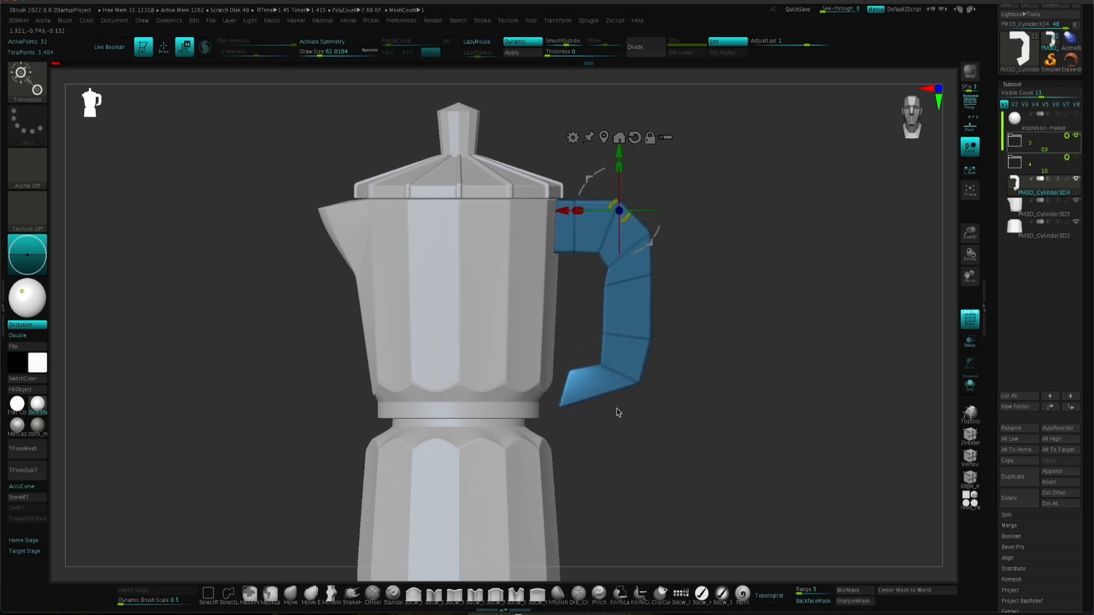
Step: Clear the mask and use ZModeler to insert edge loops across the handle's lower hook and the middle of its grip
right_click_drag(646, 384, 672, 349, "alt")
left_click_drag(655, 370, 640, 374, "ctrl")
key("q")
left_click(970, 435)
key("space")
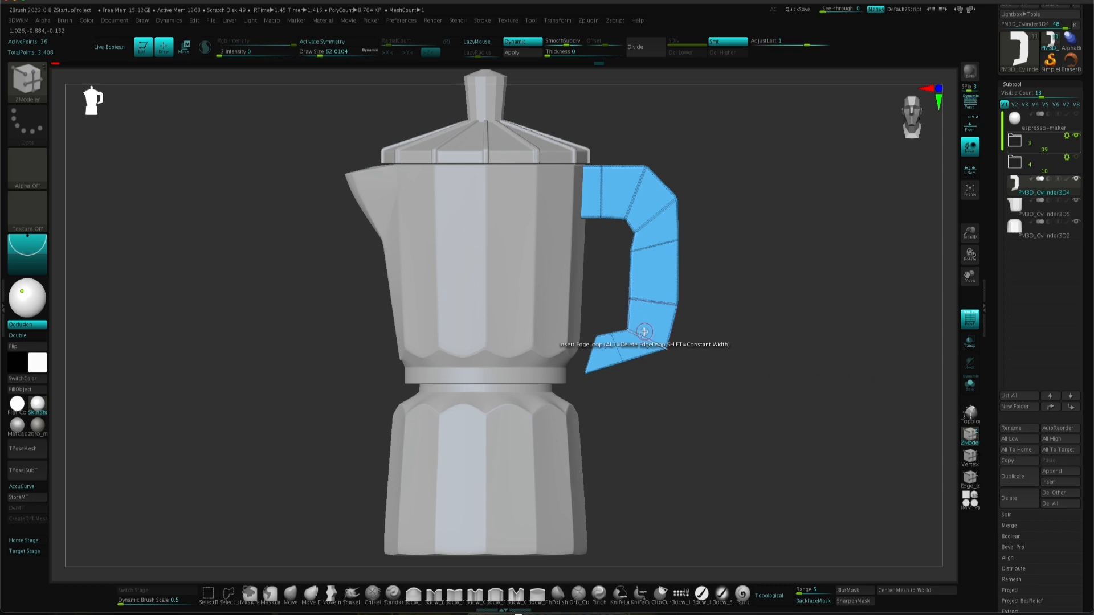
key("space")
left_click(764, 277)
left_click_drag(751, 305, 697, 252)
Step: Push the handle's inner grip points toward the pot with inverted masks to give the grip a wavy contour
key("w")
mouse_move(618, 240)
left_mouse_down("ctrl")
mouse_move(639, 221)
mouse_move(639, 258)
left_mouse_up("ctrl")
left_click(685, 218, "ctrl")
left_click(692, 228, "ctrl")
left_click_drag(677, 200, 666, 200)
mouse_move(604, 286)
left_mouse_down("ctrl")
mouse_move(626, 320)
mouse_move(610, 313)
left_mouse_up("ctrl")
left_click(692, 245, "ctrl")
left_click_drag(667, 200, 658, 206)
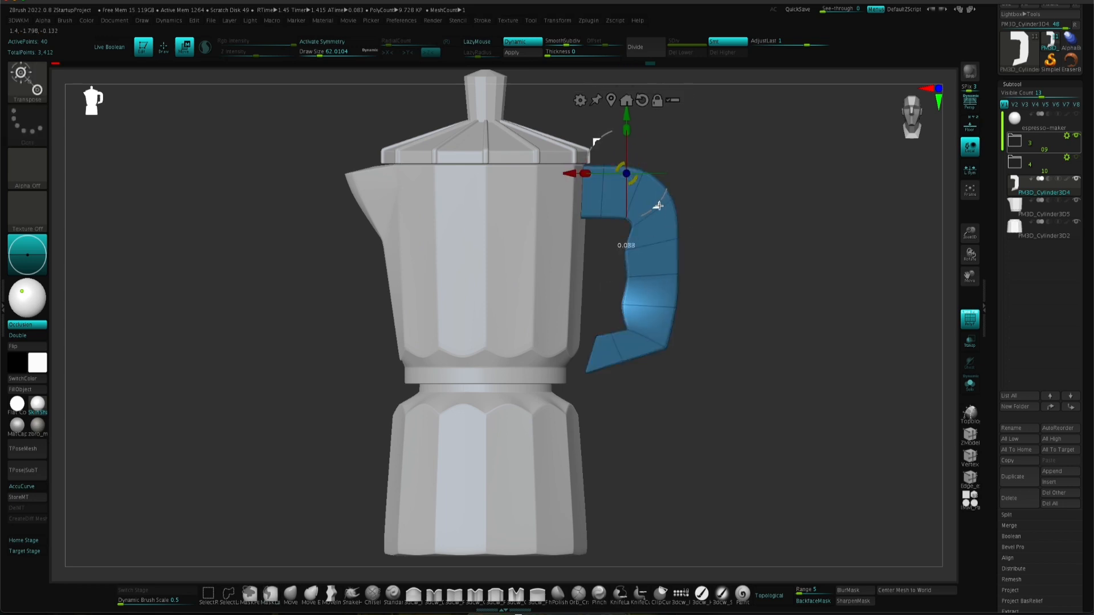
Step: Isolate the upper inner points of the handle's lower hook and adjust their position
left_click_drag(607, 310, 605, 324, "ctrl")
left_click(605, 299, "ctrl")
left_click_drag(658, 206, 657, 205)
mouse_move(600, 317)
left_mouse_down("ctrl")
mouse_move(591, 313)
mouse_move(599, 345)
left_mouse_up("ctrl")
left_click(607, 296, "ctrl")
mouse_move(658, 206)
left_mouse_down("alt")
mouse_move(727, 279)
mouse_move(726, 298)
left_mouse_up("alt")
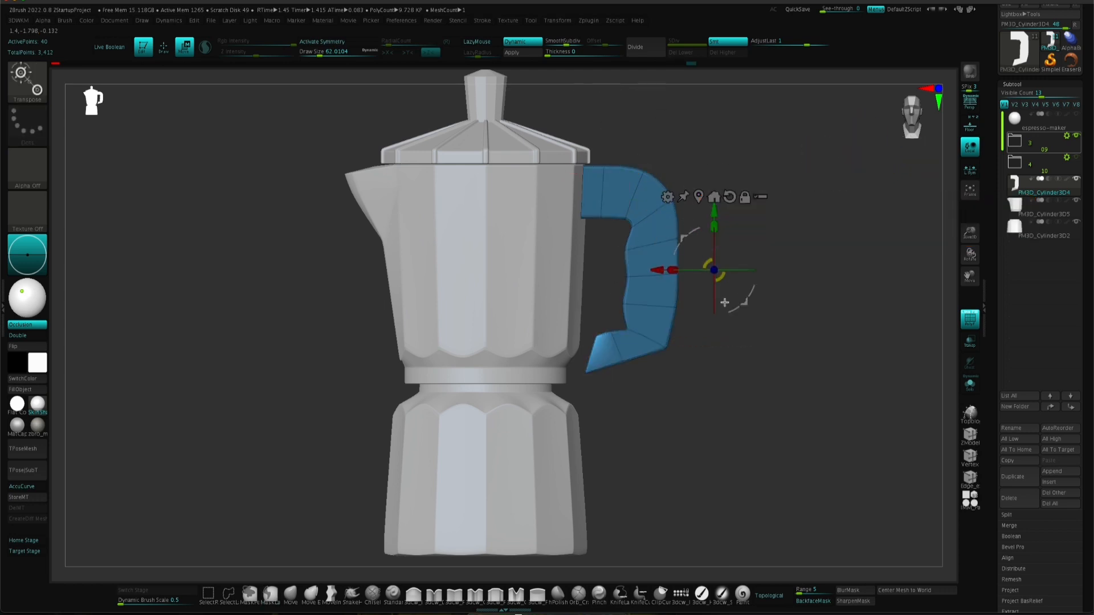
left_click_drag(743, 302, 734, 314)
Step: Mask all but the lower hook's tip and reposition the tip
left_click_drag(589, 394, 593, 360, "ctrl")
left_click_drag(633, 393, 641, 400, "ctrl")
mouse_move(581, 390)
left_mouse_down("ctrl")
mouse_move(593, 360)
mouse_move(600, 381)
left_mouse_up("ctrl")
left_click(627, 382, "ctrl")
mouse_move(744, 304)
left_mouse_down()
mouse_move(706, 378)
mouse_move(603, 450)
left_mouse_up()
Step: Uncrease the edges around the handle's lower tip with the ZModeler Crease action
key("q")
mouse_move(618, 385)
left_mouse_down()
mouse_move(626, 424)
mouse_move(601, 370)
left_mouse_up()
key("space")
left_click(504, 373)
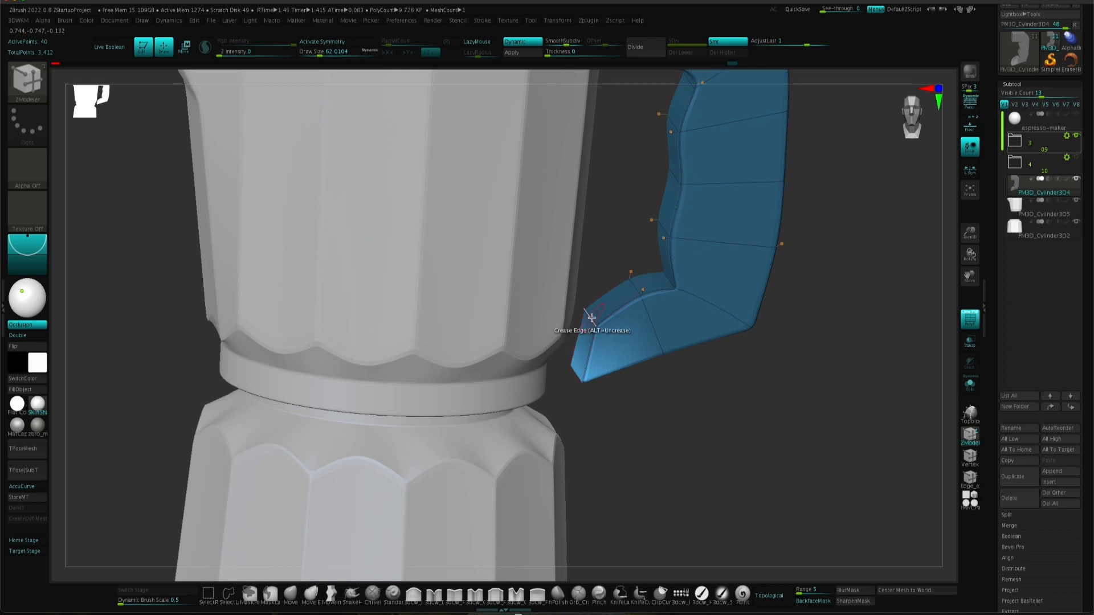
left_click(592, 324, "alt")
left_click_drag(618, 413, 716, 415)
left_click(586, 394, "alt")
right_click_drag(718, 414, 687, 373, "ctrl")
mouse_move(687, 373)
right_mouse_down()
mouse_move(669, 359)
mouse_move(694, 363)
right_mouse_up()
left_click(634, 346, "alt")
right_click_drag(620, 388, 676, 416, "ctrl")
Step: Isolate a point on the handle's rounded lower end, move it slightly down and clear the mask
key("w")
left_click_drag(577, 408, 601, 383, "ctrl")
left_click_drag(742, 326, 737, 339)
left_click_drag(723, 391, 708, 404, "ctrl")
right_click_drag(707, 398, 716, 415, "alt")
right_click_drag(716, 415, 687, 513, "alt")
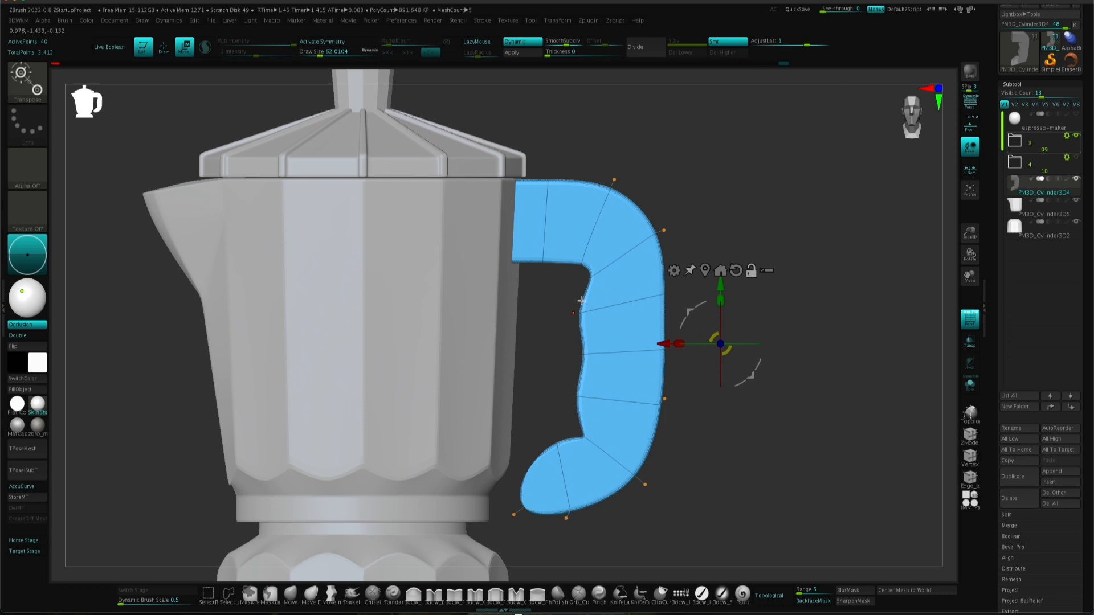
Step: Refine the inner corner under the handle's top bend by masking around it and nudging it
left_click_drag(562, 279, 593, 248, "ctrl")
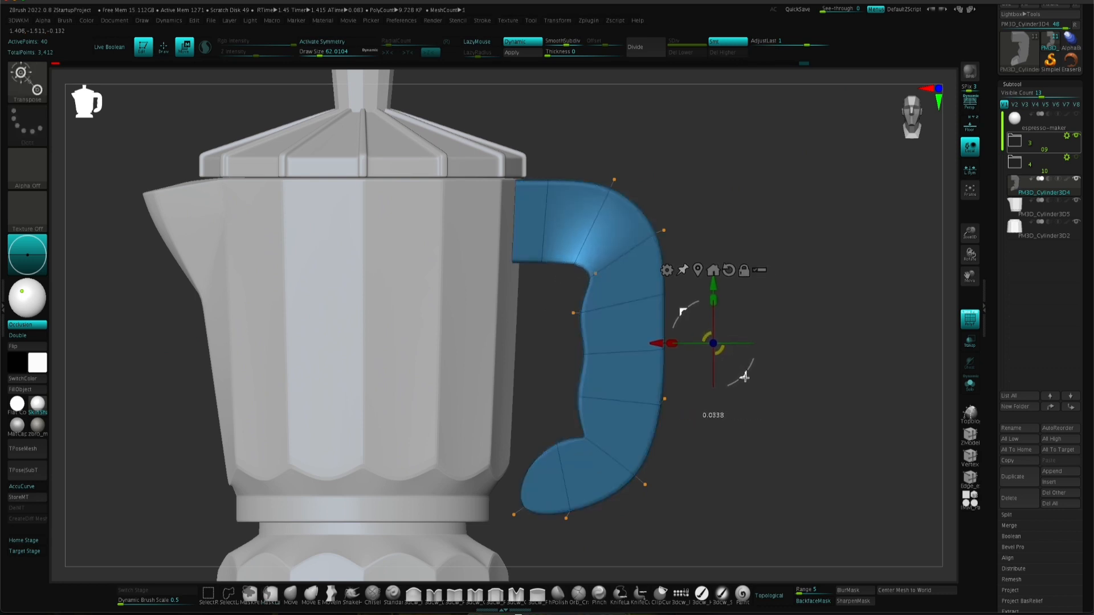
left_click_drag(744, 376, 751, 378)
left_click_drag(698, 245, 684, 230, "ctrl")
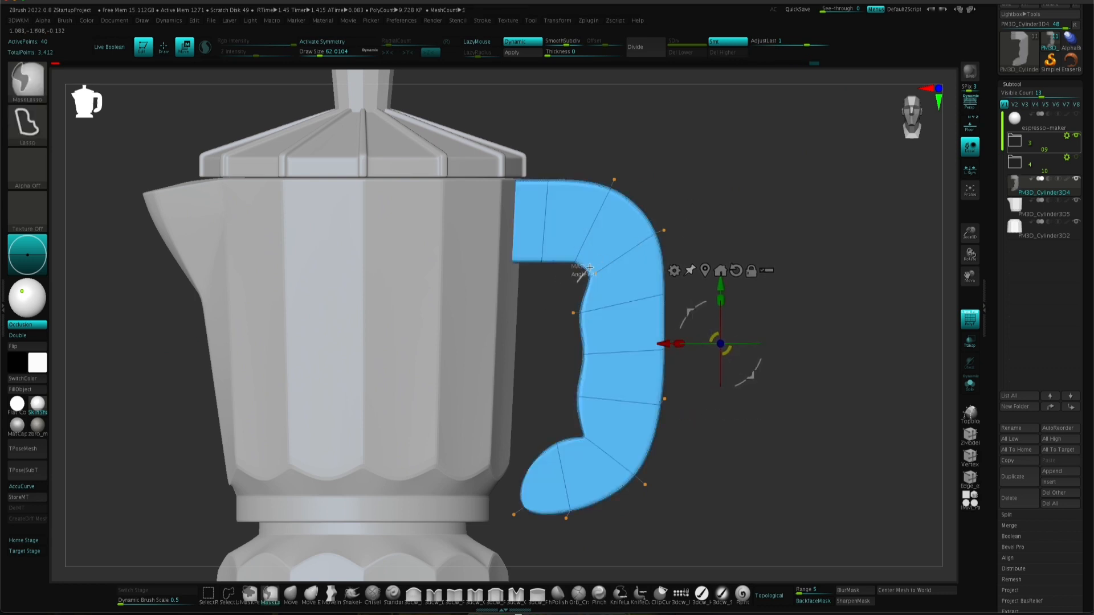
left_click_drag(579, 277, 611, 259, "ctrl")
left_click(689, 242, "ctrl")
left_click_drag(755, 374, 752, 377)
Step: Isolate the middle of the handle's inner grip and push it away from the pot to deepen the finger groove
left_click_drag(572, 368, 599, 341, "ctrl")
left_click(761, 383, "ctrl")
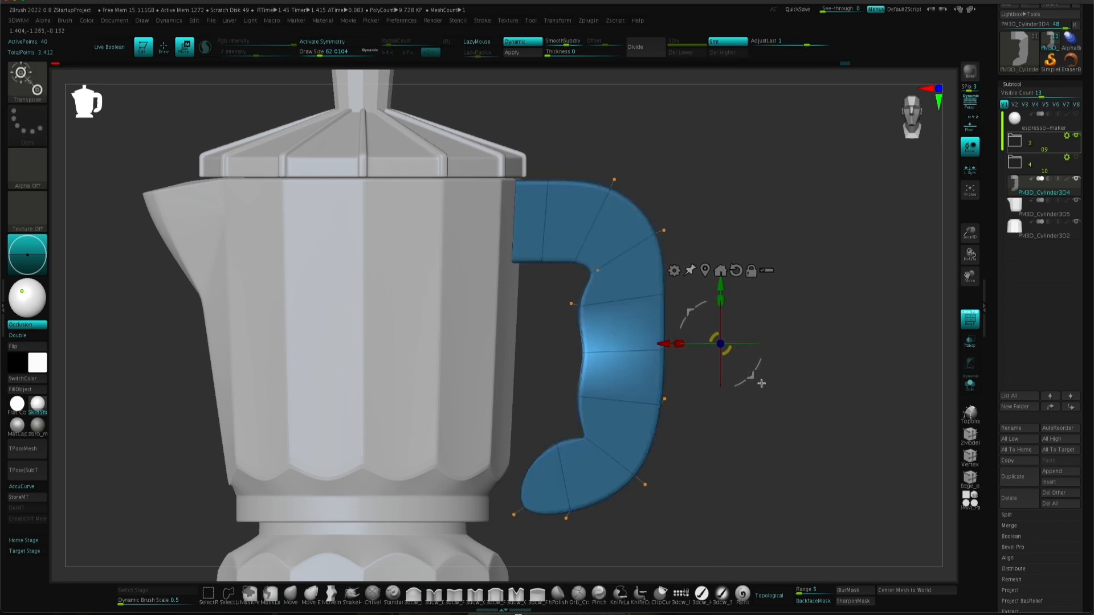
left_click_drag(716, 431, 743, 374, "alt")
left_click_drag(732, 365, 719, 350, "ctrl")
left_click_drag(585, 320, 622, 357, "ctrl")
left_click(761, 339, "ctrl")
left_click_drag(780, 320, 787, 321)
Step: Isolate the upper edge of the handle's lower hook and shift it horizontally
left_click_drag(735, 356, 723, 369, "ctrl")
left_click_drag(572, 368, 597, 404, "ctrl")
left_click(730, 352, "ctrl")
mouse_move(780, 319)
left_mouse_down()
mouse_move(757, 319)
mouse_move(797, 319)
left_mouse_up()
left_click_drag(804, 320, 637, 339, "alt")
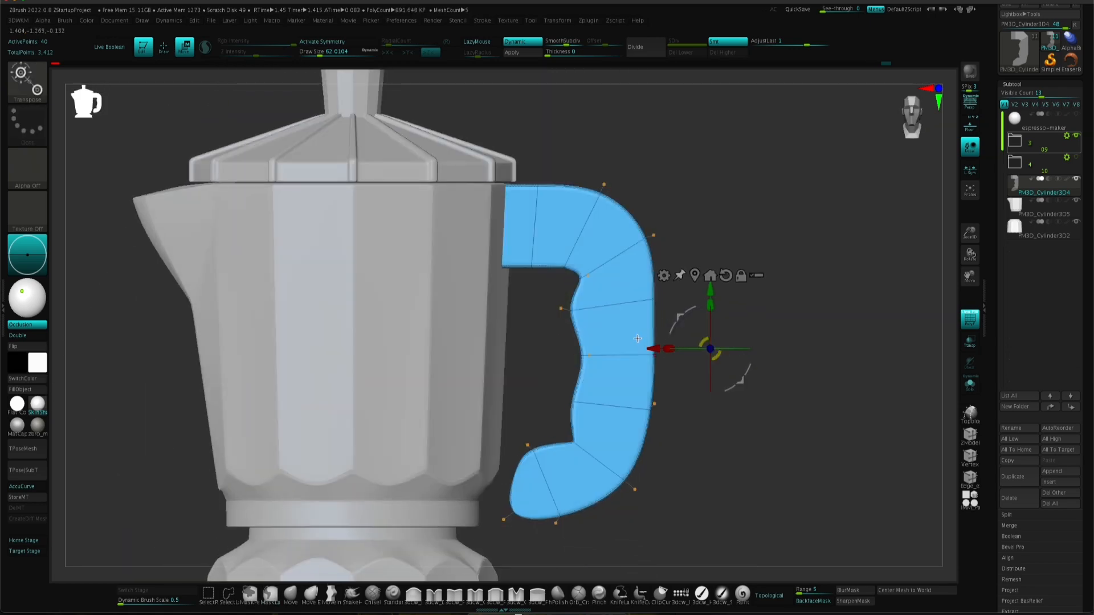
Step: Hide the lid parts and shift the handle's pot-side end horizontally in top view using a mask
left_click(1076, 137)
left_click_drag(821, 273, 840, 67)
mouse_move(596, 233)
left_mouse_down("ctrl")
mouse_move(480, 323)
mouse_move(595, 466)
left_mouse_up("ctrl")
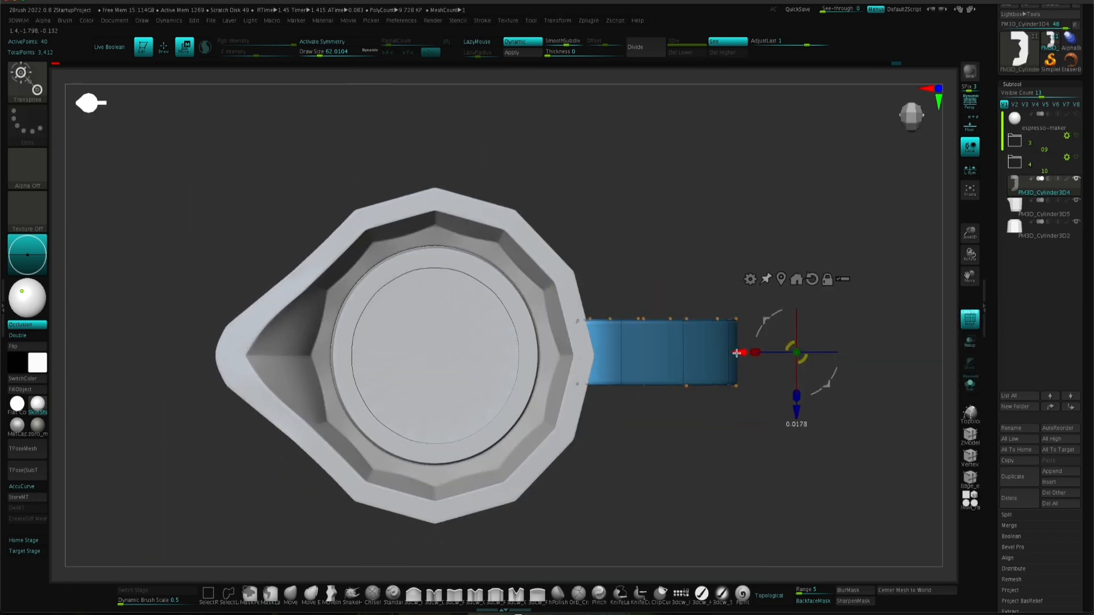
left_click(585, 270, "ctrl")
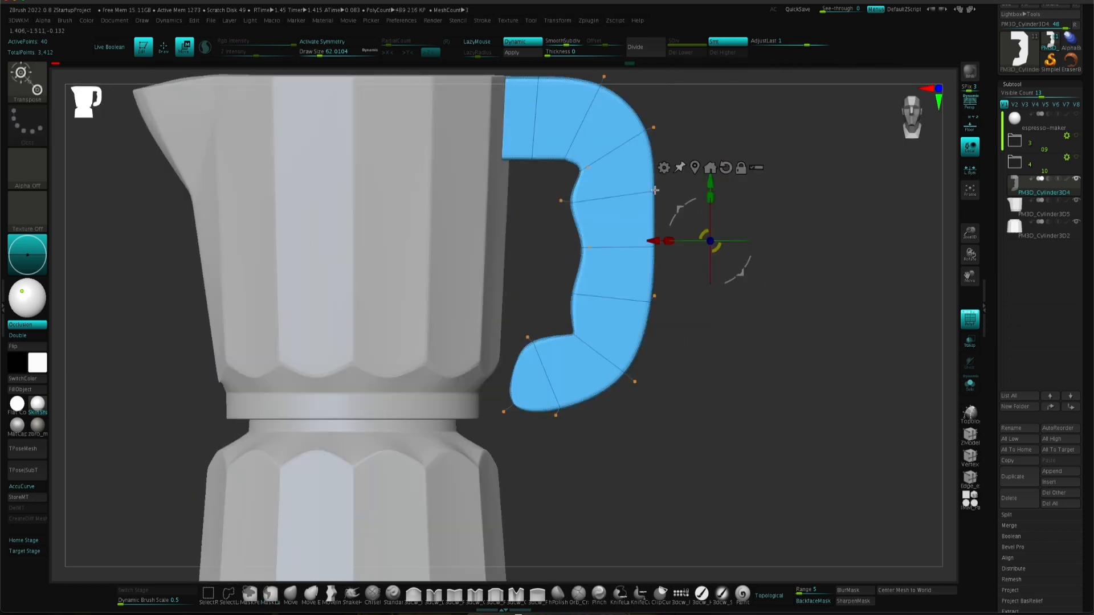
Step: Isolate the upper grip points below the handle's top bend and shift them vertically to refine the grip
left_click(671, 193, "ctrl")
left_click_drag(662, 195, 711, 194, "ctrl")
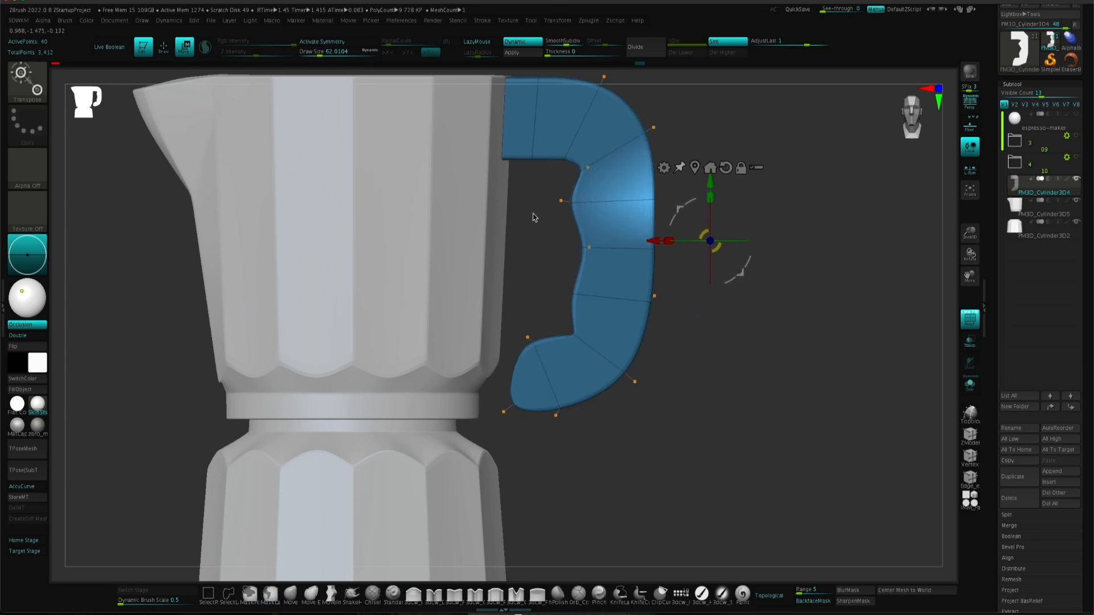
left_click_drag(548, 225, 589, 269, "alt")
left_click_drag(589, 251, 596, 225, "ctrl")
left_click(583, 220, "ctrl")
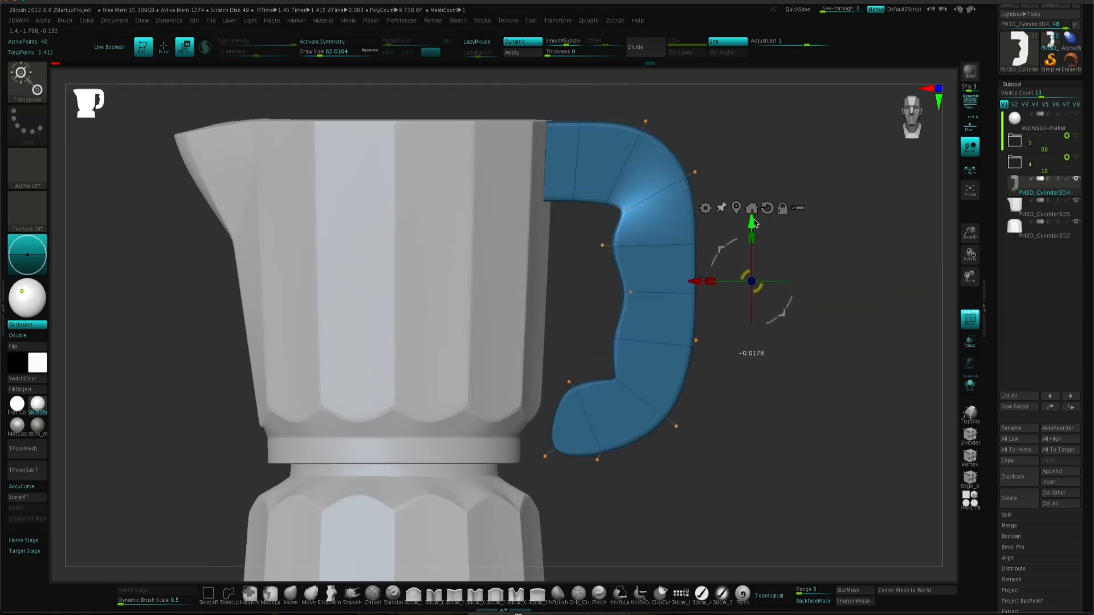
mouse_move(598, 227)
left_mouse_down("ctrl")
mouse_move(671, 230)
mouse_move(711, 308)
mouse_move(604, 316)
left_mouse_up("ctrl")
left_click(604, 316, "ctrl")
left_click_drag(755, 226, 757, 234)
Step: Mask parts of the handle in turn and nudge the unmasked parts slightly sideways
left_click_drag(742, 378, 751, 393, "ctrl")
right_click_drag(751, 394, 744, 262, "ctrl")
mouse_move(745, 262)
right_mouse_down("alt")
mouse_move(640, 429)
mouse_move(741, 274)
right_mouse_up("alt")
mouse_move(741, 274)
right_mouse_down("ctrl")
mouse_move(705, 239)
mouse_move(698, 450)
right_mouse_up("ctrl")
right_click_drag(764, 276, 675, 433, "alt")
mouse_move(532, 131)
left_mouse_down("ctrl+alt")
mouse_move(560, 132)
mouse_move(495, 456)
left_mouse_up("ctrl+alt")
left_click_drag(613, 293, 614, 294)
mouse_move(679, 411)
left_mouse_down()
mouse_move(640, 403)
mouse_move(686, 381)
left_mouse_up()
left_click_drag(602, 163, 587, 449, "ctrl")
left_click_drag(616, 292, 613, 293)
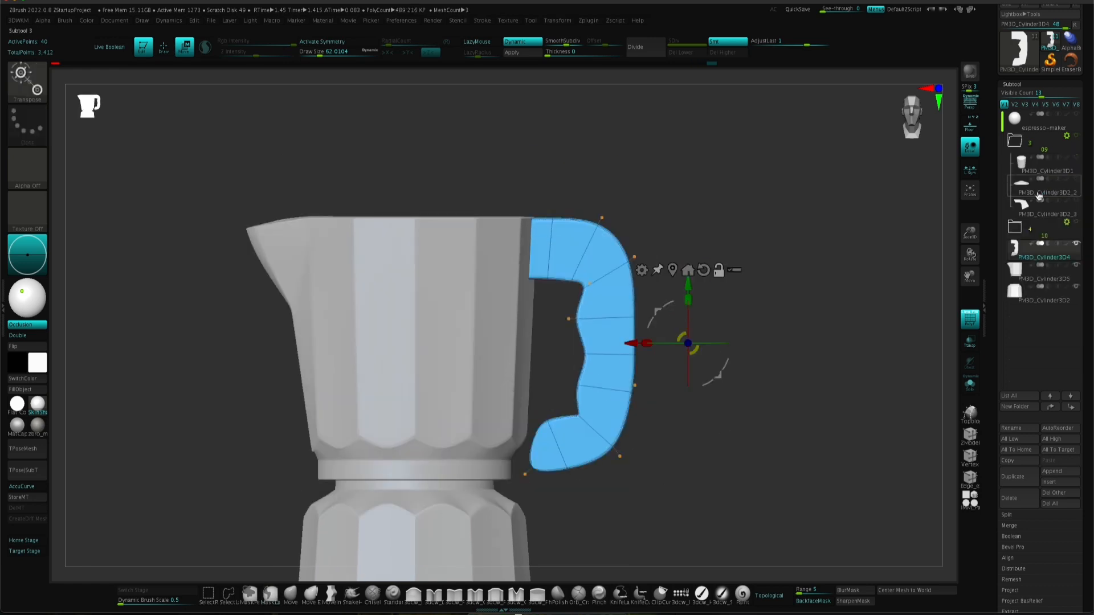
Step: Expand the lid and handle folders, show the lid parts again and select the lid's hinge arm
left_click(1015, 140)
left_click(1016, 163)
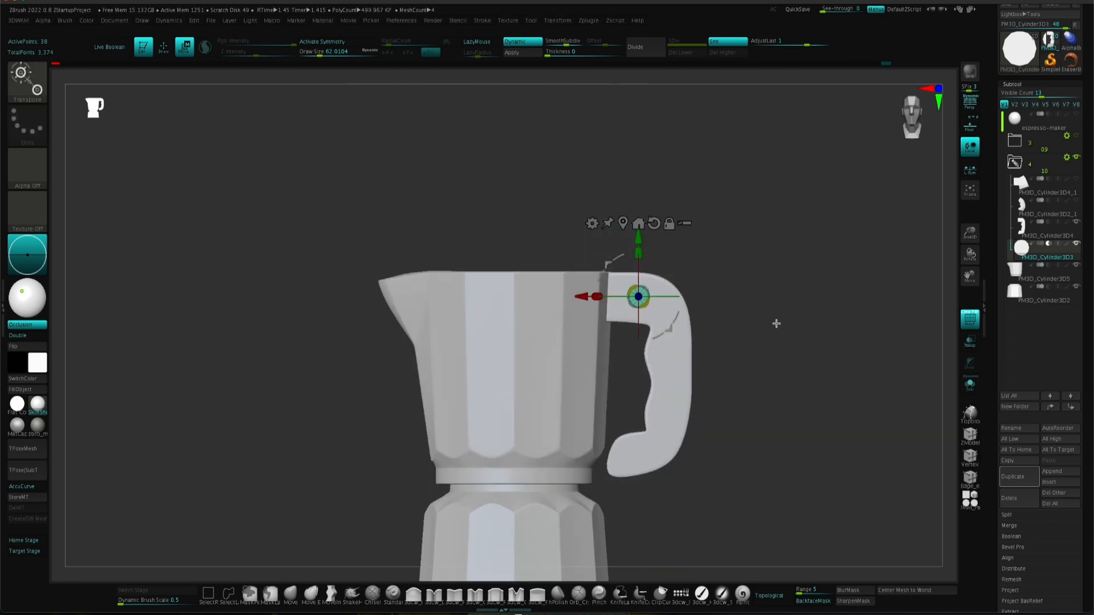
left_click(1016, 140)
left_click(1047, 164)
left_click(1064, 183)
left_click_drag(805, 302, 557, 288)
left_click(1042, 205)
Step: Shift the lid's hinge arm sideways in top view with a transpose line aligned along its width
mouse_move(593, 301)
right_mouse_down()
mouse_move(667, 383)
mouse_move(693, 336)
mouse_move(610, 339)
mouse_move(739, 254)
mouse_move(731, 281)
mouse_move(524, 356)
right_mouse_up()
key("y")
left_click_drag(654, 298, 651, 354)
right_click_drag(679, 370, 717, 364, "alt")
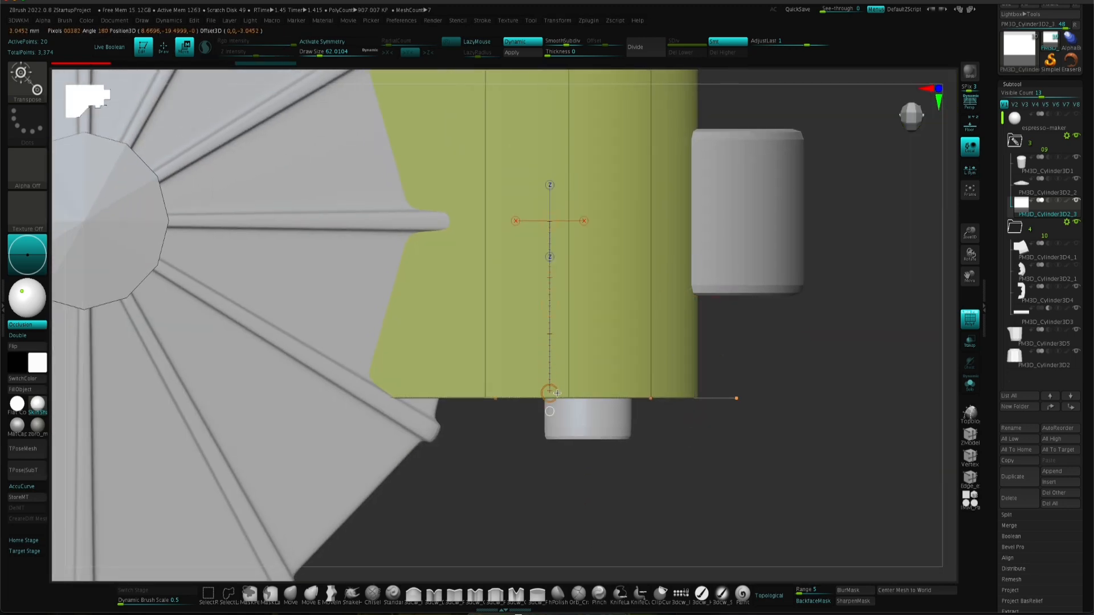
left_click_drag(549, 395, 558, 366)
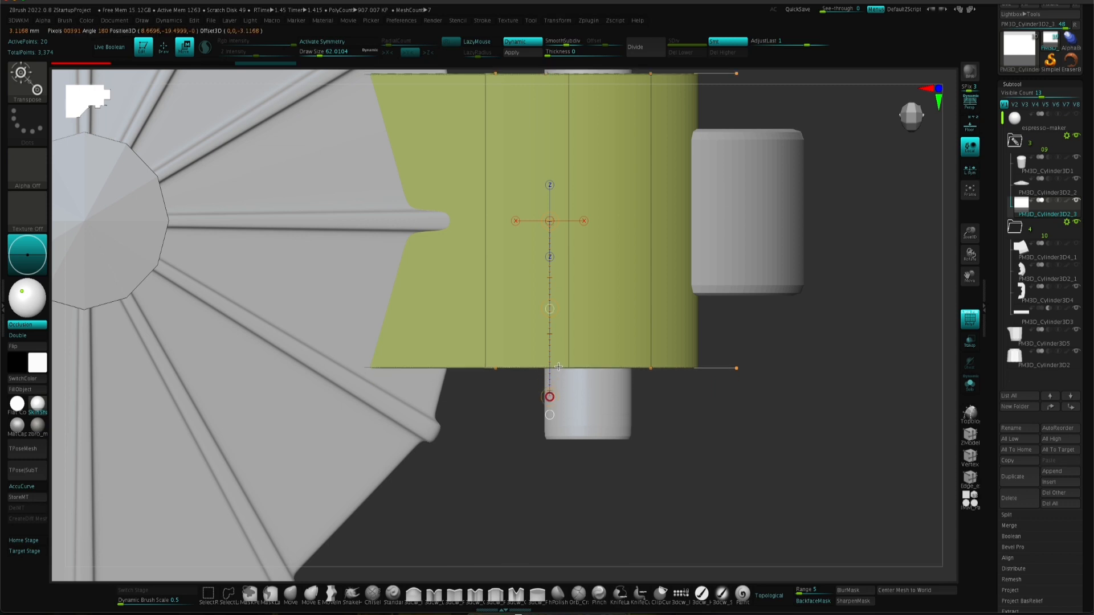
right_click_drag(704, 383, 820, 319, "ctrl")
Step: Try to reshape the hinge arm's curved free end around the pivot pin using lasso masks
key("ctrl")
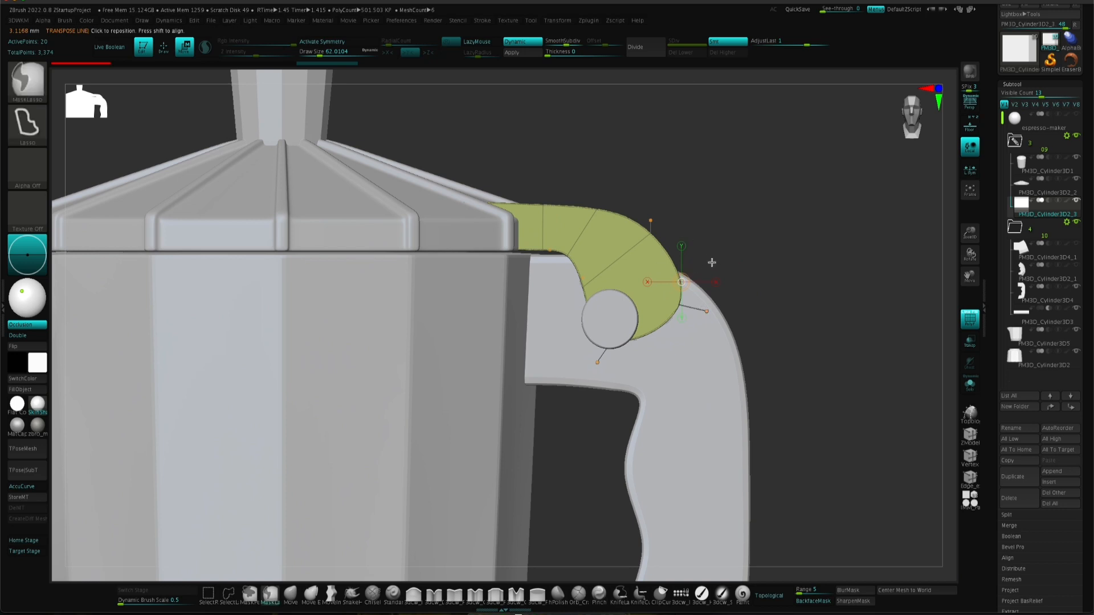
left_click_drag(613, 316, 683, 196, "alt")
mouse_move(587, 418)
left_mouse_down("ctrl")
mouse_move(539, 322)
mouse_move(508, 188)
left_mouse_up("ctrl")
left_click_drag(747, 260, 732, 274)
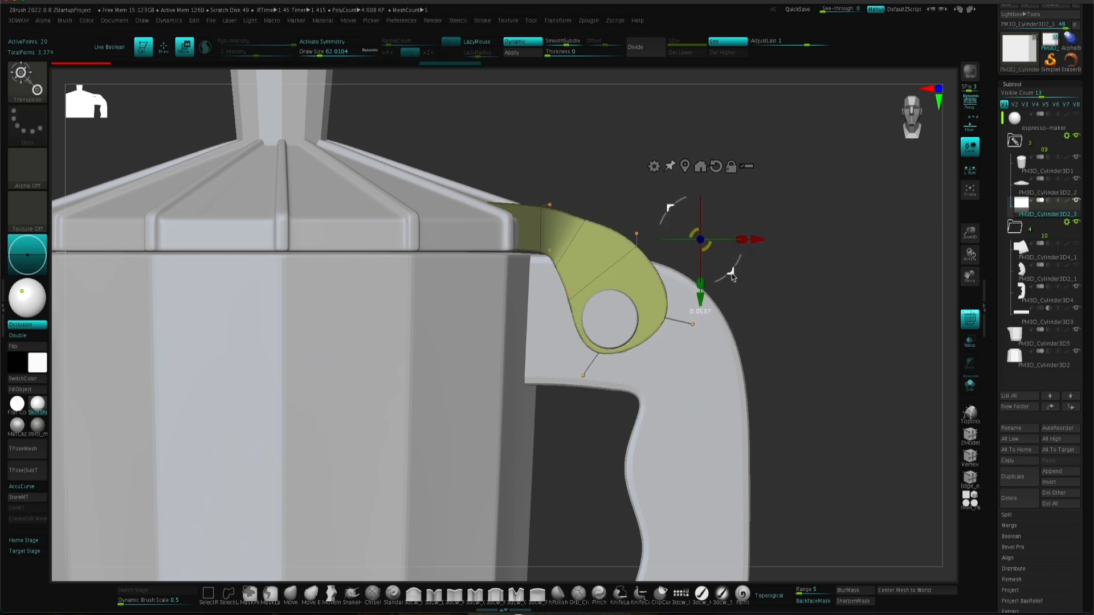
left_click_drag(644, 166, 564, 175, "ctrl")
left_click(564, 174, "ctrl")
left_click_drag(745, 260, 749, 253)
key("ctrl+z")
key("ctrl+z")
key("ctrl+z")
key("ctrl+z")
Step: Isolate the hinge arm's free end and rotate, scale and move it so it wraps around the pivot pin
mouse_move(577, 454)
left_mouse_down("ctrl")
mouse_move(584, 462)
mouse_move(573, 188)
left_mouse_up("ctrl")
key("ctrl+i")
left_click_drag(745, 261, 728, 275)
left_click(685, 154)
left_click(701, 153)
left_click_drag(658, 340, 642, 355, "alt")
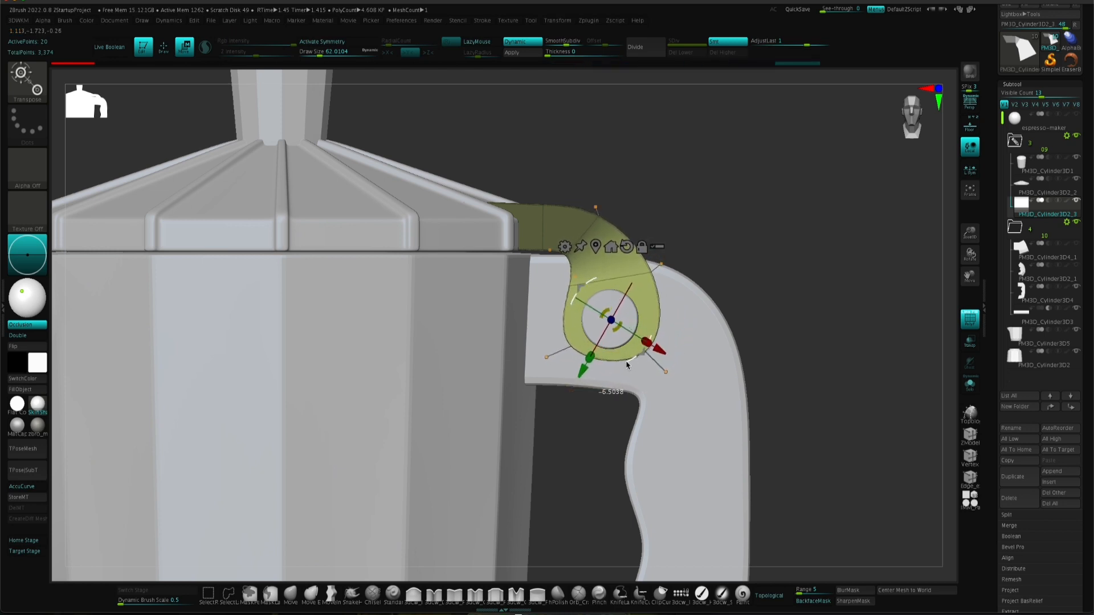
left_click_drag(630, 367, 643, 357)
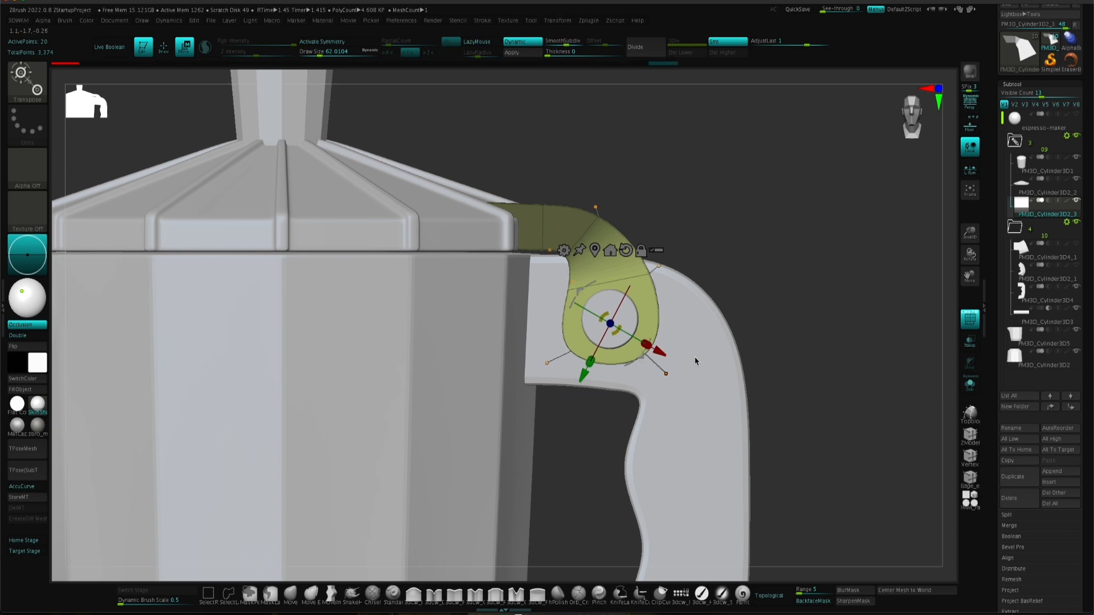
Step: Isolate the lowest part of the hinge arm's rounded end, scale it slightly and clear the mask
left_click_drag(808, 292, 818, 308, "ctrl")
left_click_drag(545, 409, 591, 380, "ctrl")
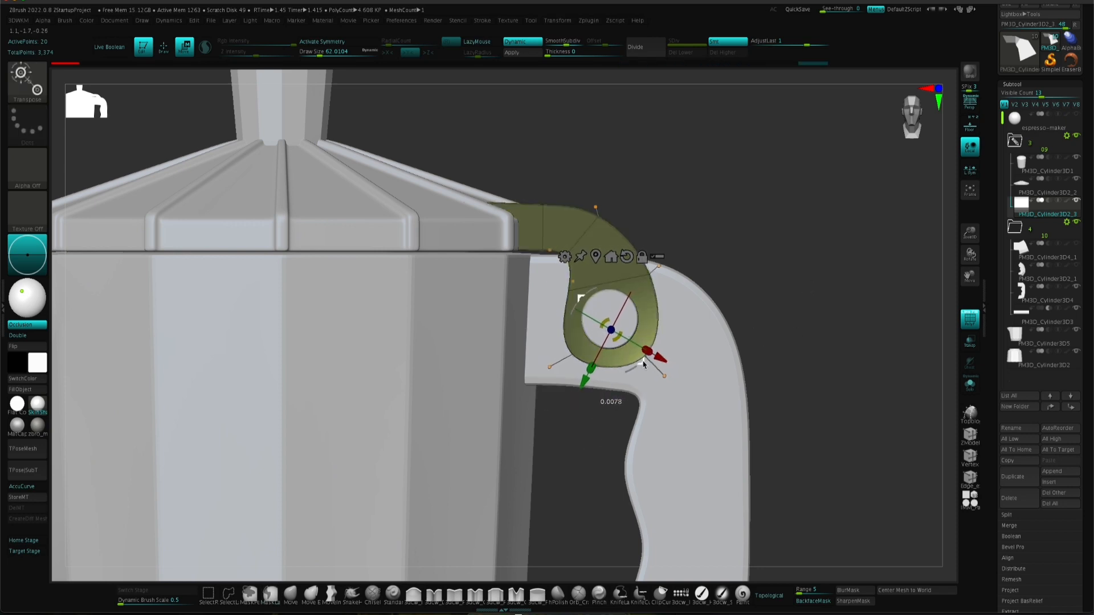
left_click_drag(784, 338, 784, 358, "ctrl")
Step: Isolate the upper bend of the hinge arm and shift it horizontally to refine the curve
right_click_drag(784, 358, 726, 484, "ctrl")
left_click_drag(628, 229, 635, 239, "ctrl")
left_click(678, 216, "ctrl")
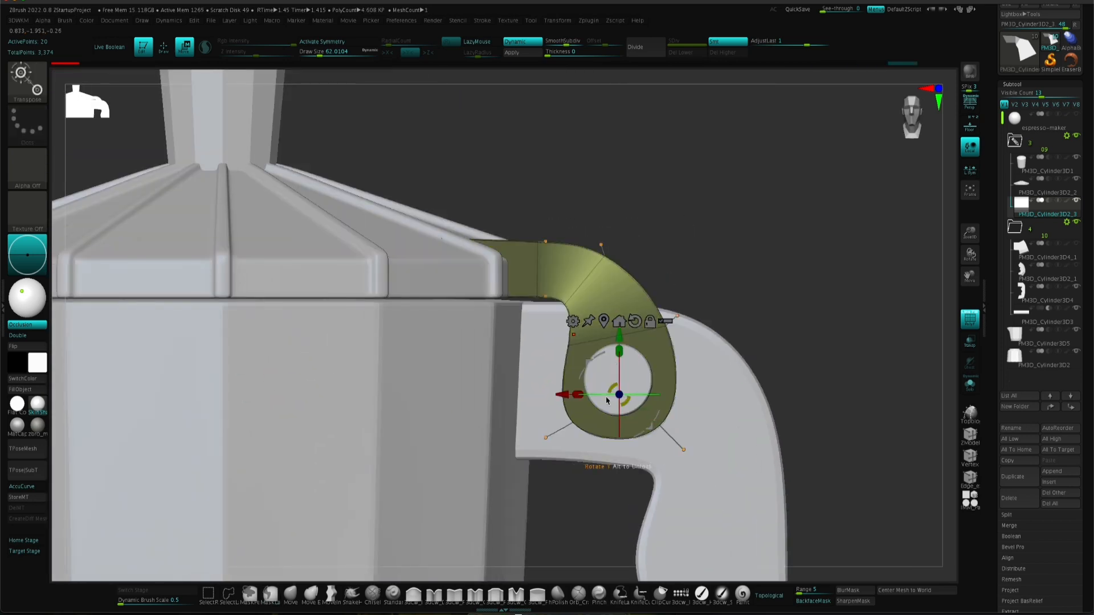
left_click_drag(544, 397, 552, 397)
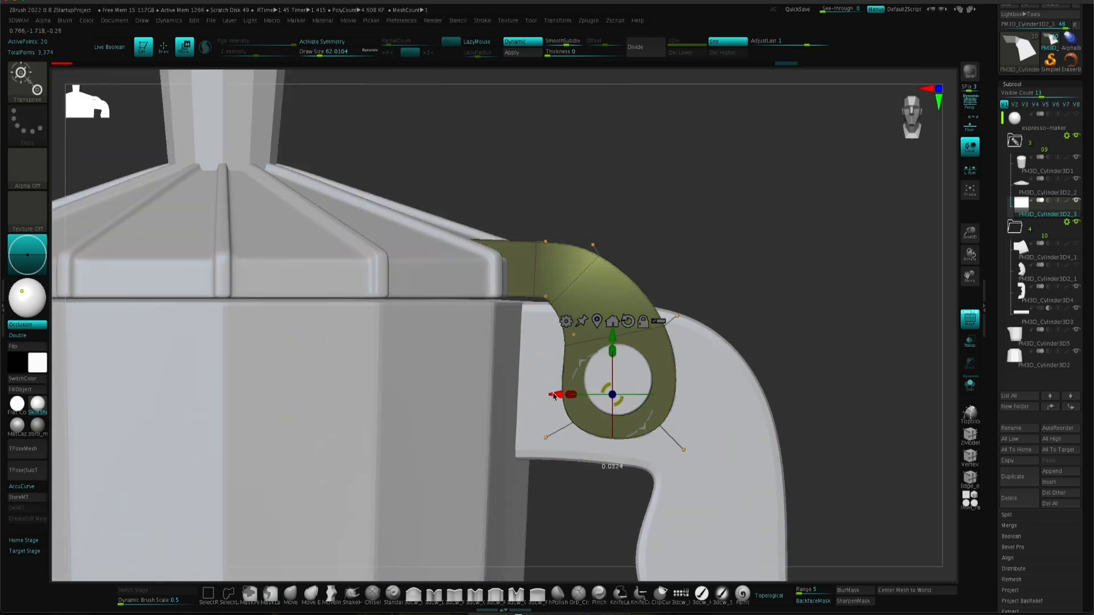
left_click(757, 252, "ctrl")
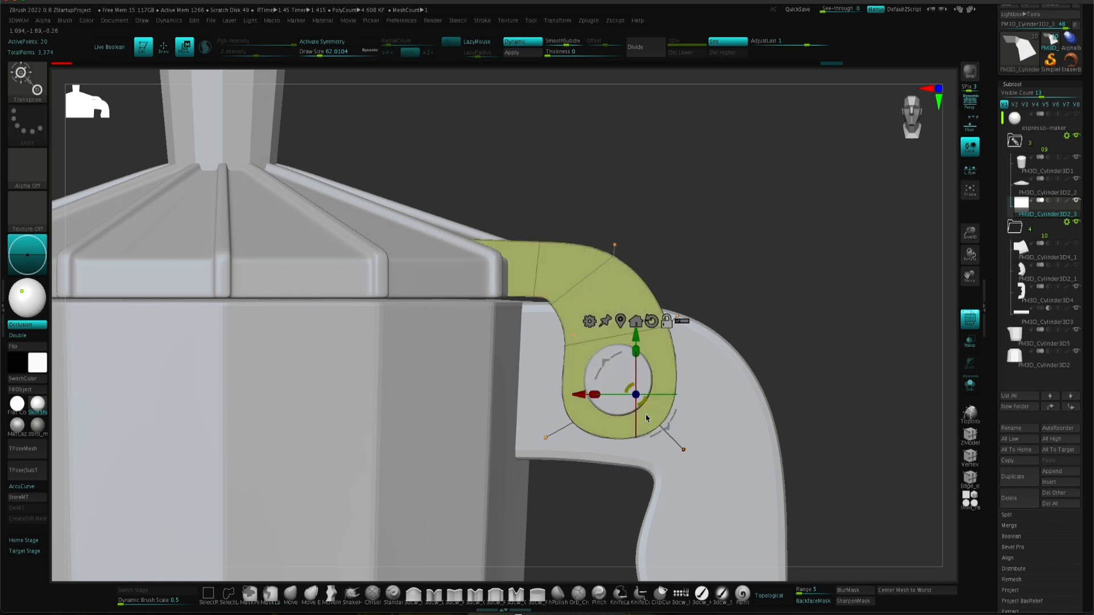
Step: Isolate the outer and inner sides of the hinge arm above the pivot pin in turn and nudge each slightly
left_click_drag(636, 345, 696, 331, "ctrl")
left_click(767, 320, "ctrl")
left_click_drag(790, 307, 792, 304)
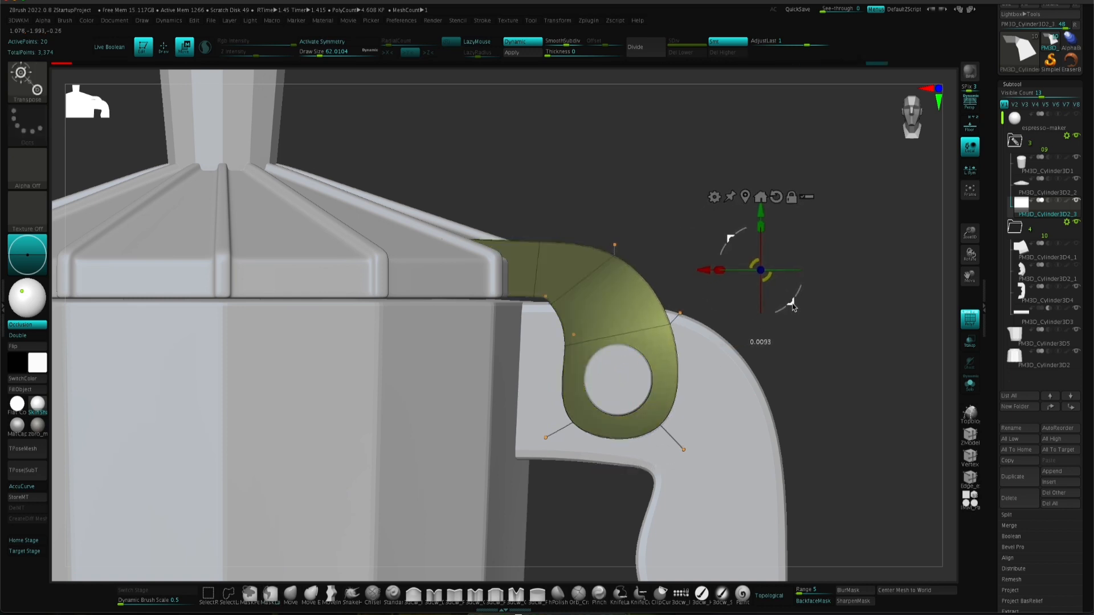
left_click(661, 245, "ctrl")
left_click_drag(584, 355, 593, 330, "ctrl")
left_click(740, 308, "ctrl")
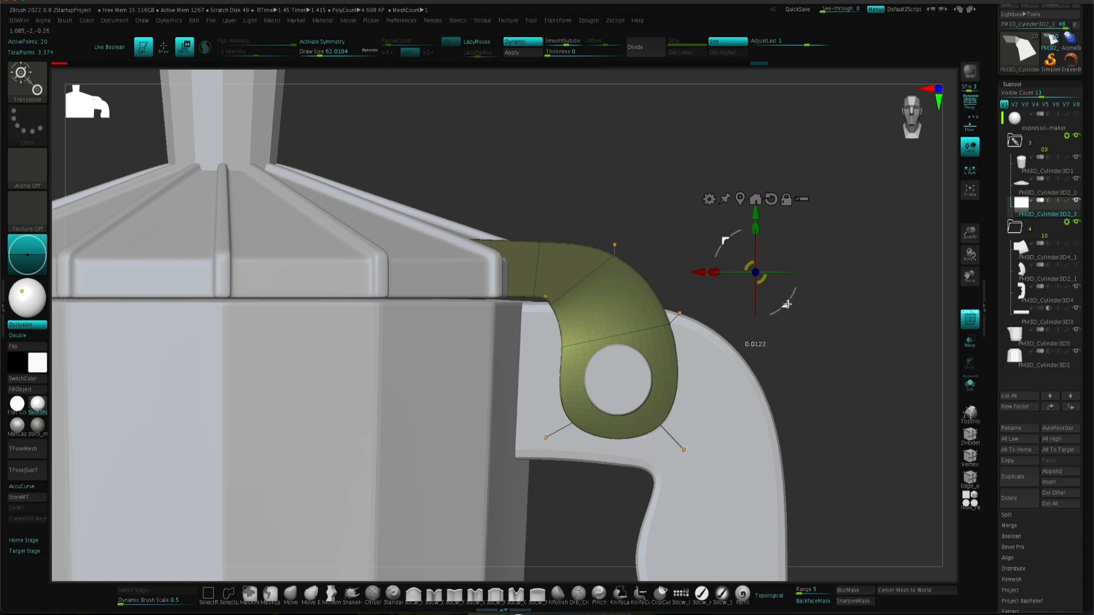
Step: Isolate the hinge arm's inner corner beside the lid and shift it horizontally
left_click_drag(782, 333, 766, 345, "ctrl")
left_click_drag(545, 300, 537, 315, "ctrl")
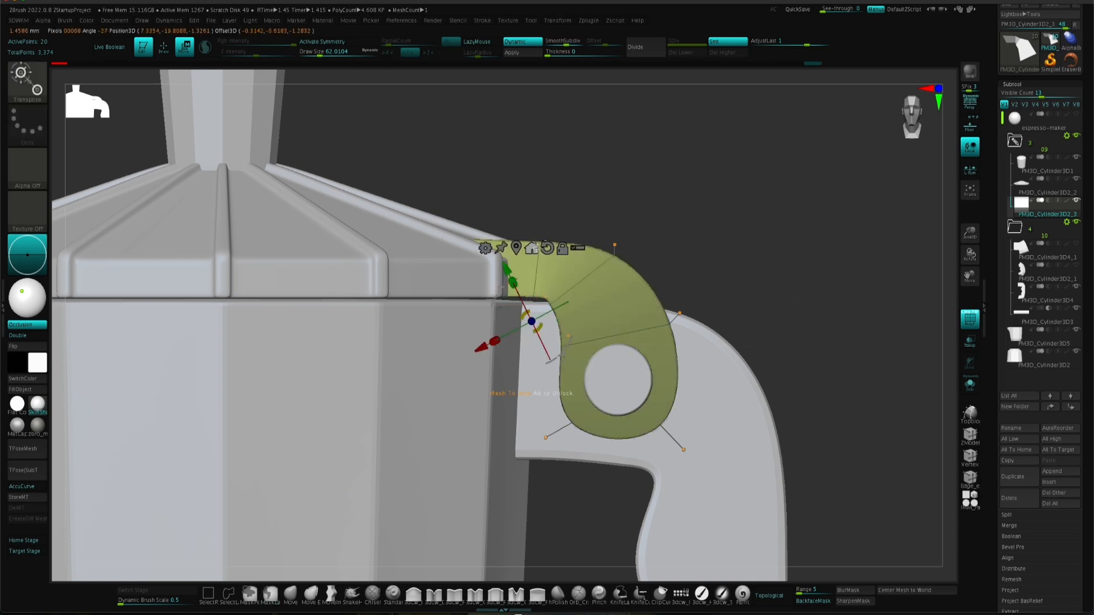
left_click_drag(562, 352, 757, 267, "alt")
left_click_drag(735, 273, 824, 227, "ctrl")
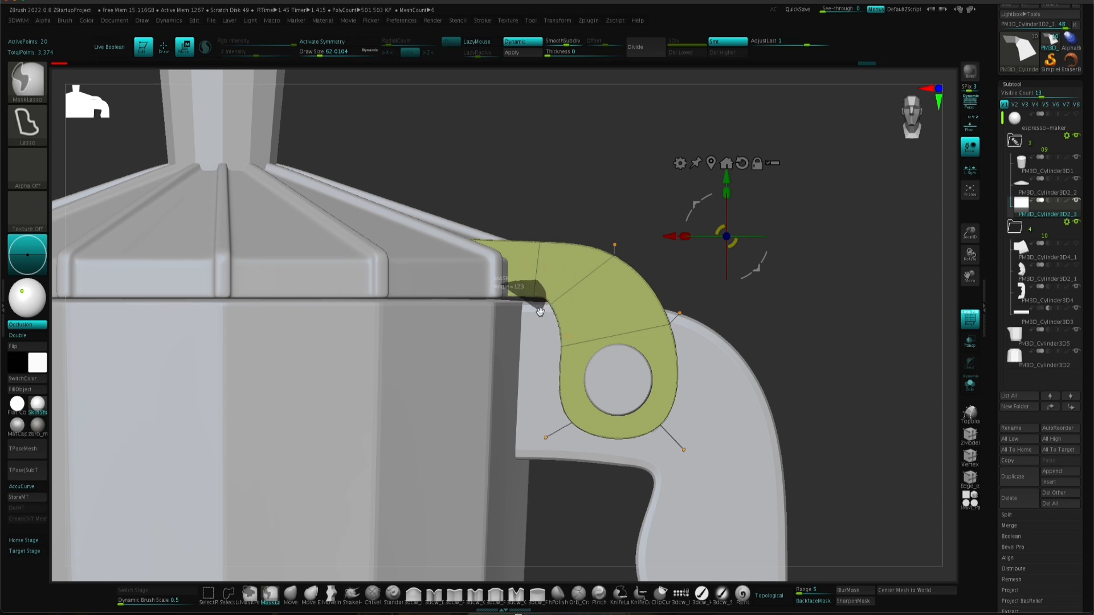
left_click_drag(545, 280, 545, 306, "ctrl")
left_click(713, 255, "ctrl")
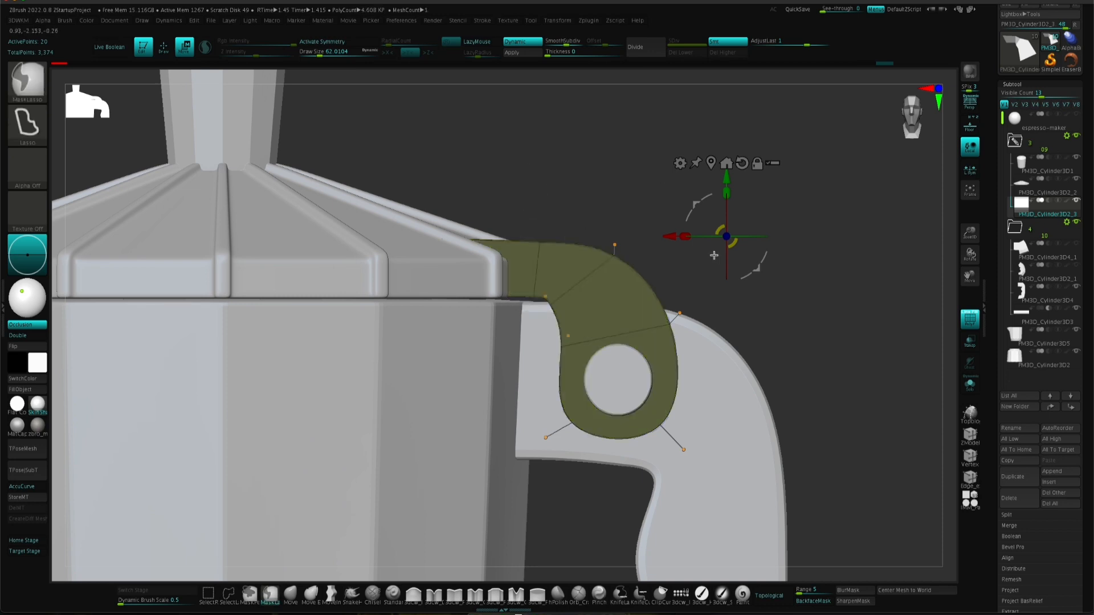
left_click_drag(663, 236, 560, 188, "ctrl")
left_click_drag(546, 304, 540, 306, "ctrl")
left_click(651, 242, "ctrl")
left_click_drag(662, 236, 679, 236)
Step: Solo the hinge arm to isolate its cross-section nearest the lid, then shift that section horizontally with all parts shown
left_click_drag(655, 216, 625, 199, "ctrl")
left_click_drag(623, 199, 684, 165, "alt")
key("alt+s")
left_click_drag(583, 305, 608, 292, "ctrl")
left_click(747, 267, "ctrl")
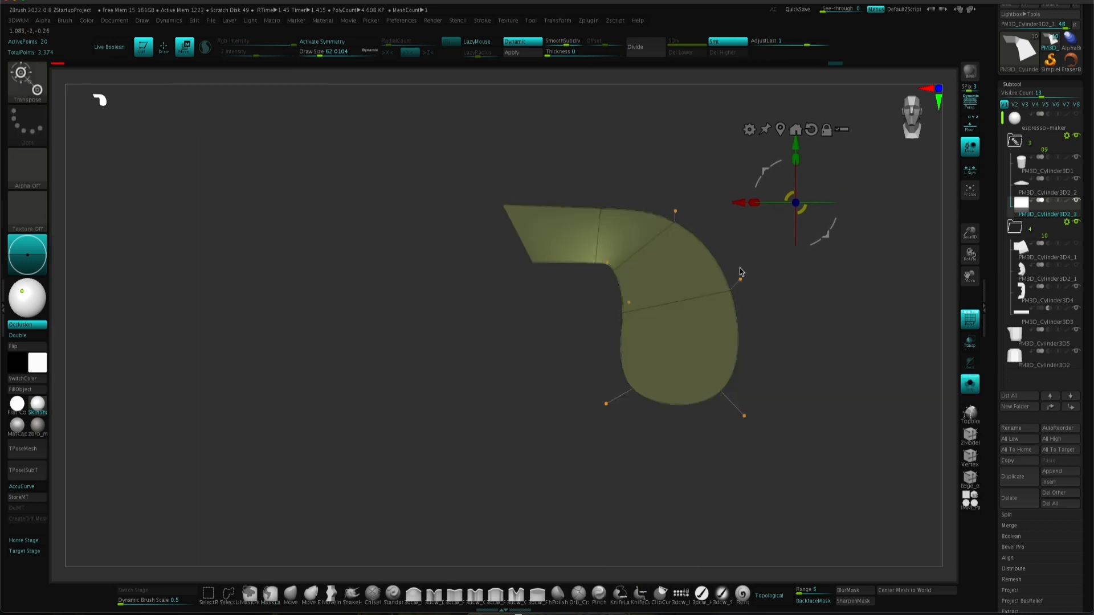
key("alt+s")
left_click_drag(737, 204, 734, 206)
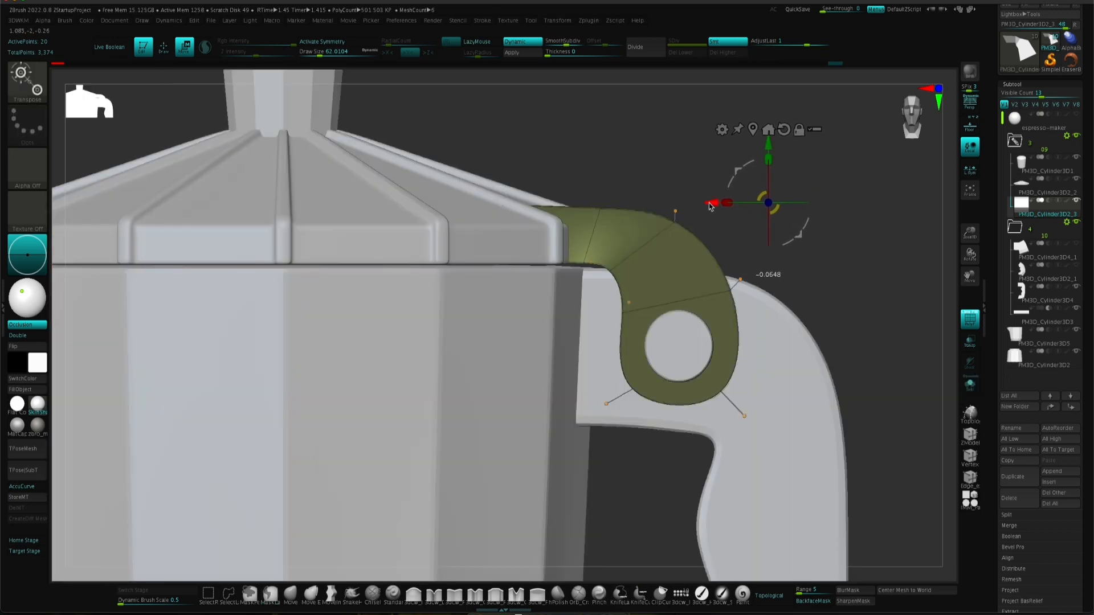
left_click_drag(805, 271, 821, 288, "ctrl")
left_click_drag(812, 291, 657, 267, "alt")
left_click_drag(666, 296, 715, 310)
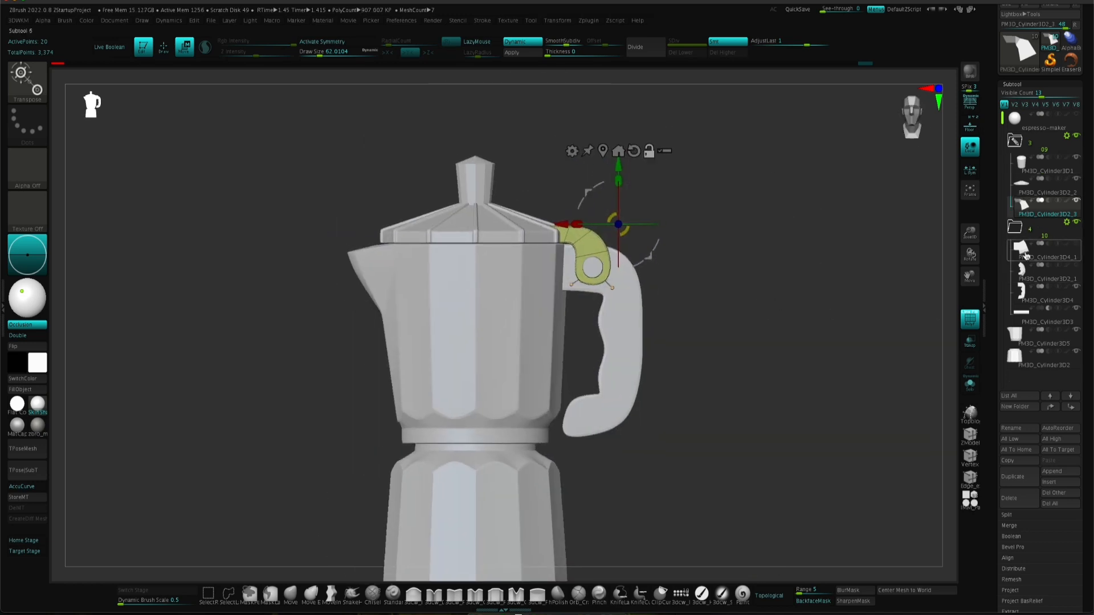
Step: Duplicate the pivot pin, place the copy below the hinge arm in the lid folder and preview it with Live Boolean
left_click(1022, 312)
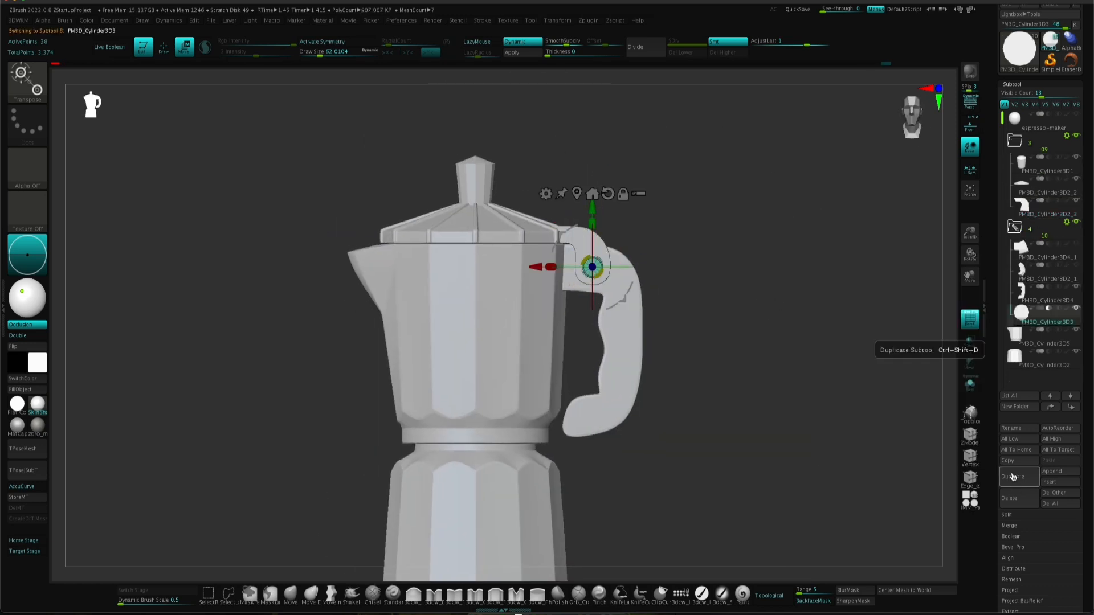
left_click_drag(1040, 343, 1037, 228)
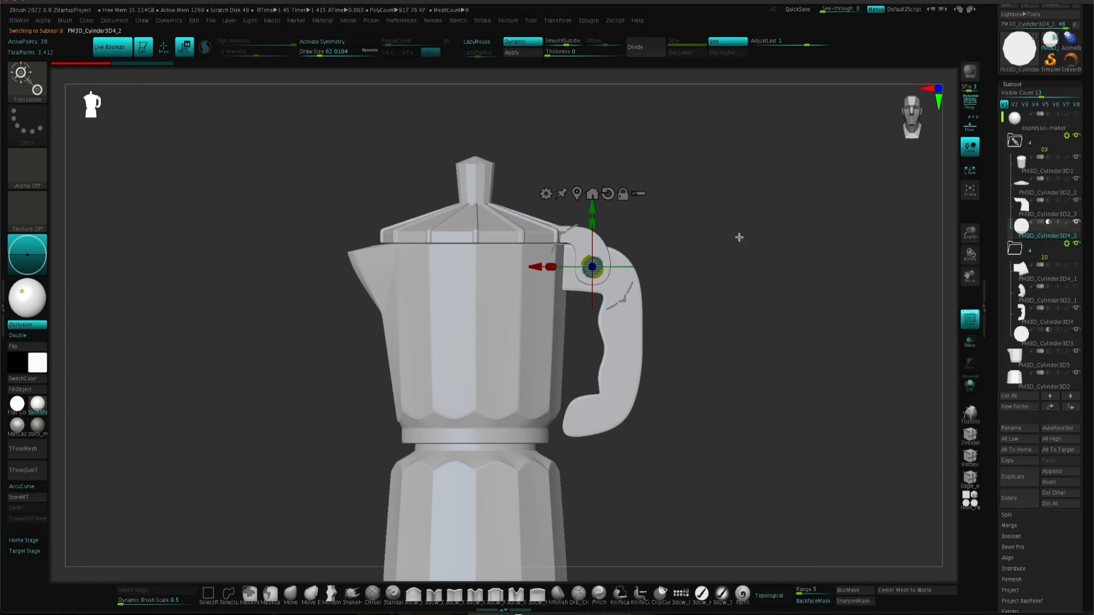
mouse_move(809, 327)
left_mouse_down()
mouse_move(744, 302)
mouse_move(727, 312)
mouse_move(787, 308)
mouse_move(803, 326)
left_mouse_up()
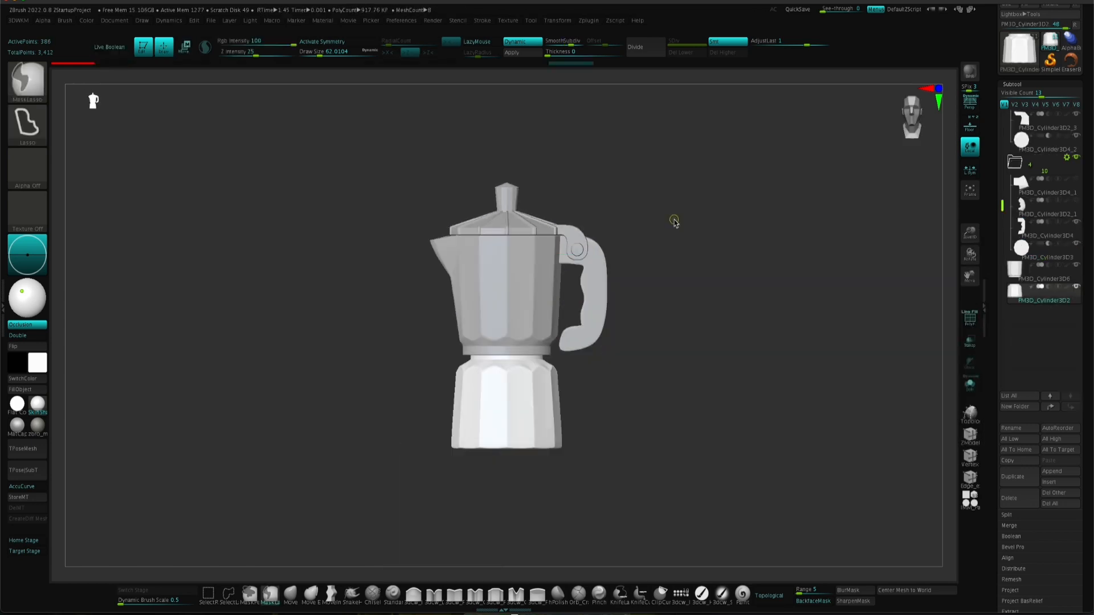
Step: Select the hinge arm and apply Mirror And Weld across its width
left_click_drag(674, 223, 598, 268)
right_click_drag(598, 251, 579, 286, "ctrl")
left_click(579, 286, "alt")
key("3")
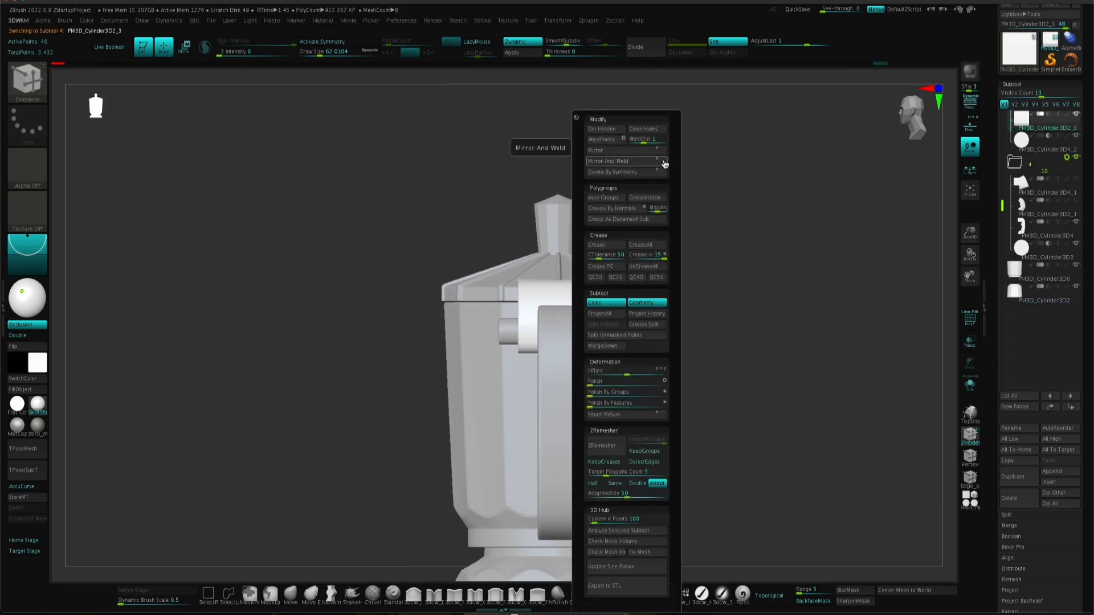
left_click(660, 163)
Step: Select the handle and center it across the pot's width using the Drust Tools plugin
left_click_drag(723, 200, 724, 307)
left_click(564, 337, "alt")
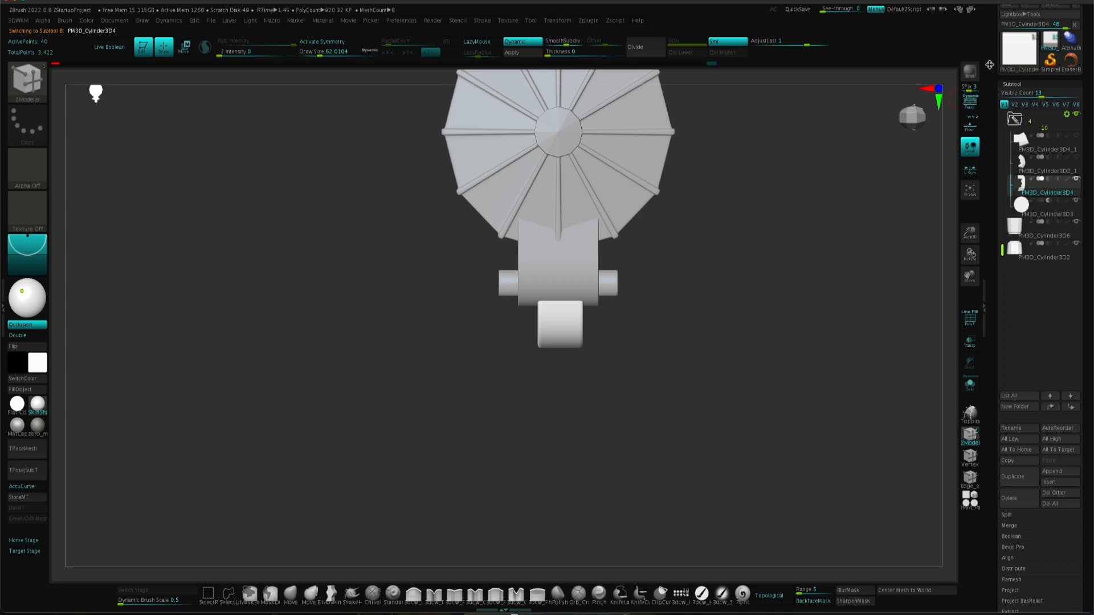
left_click_drag(988, 67, 1003, 116)
left_click(1024, 134)
left_click(1027, 140)
left_click(1027, 141)
left_click(1026, 149)
left_click_drag(727, 345, 710, 294, "shift")
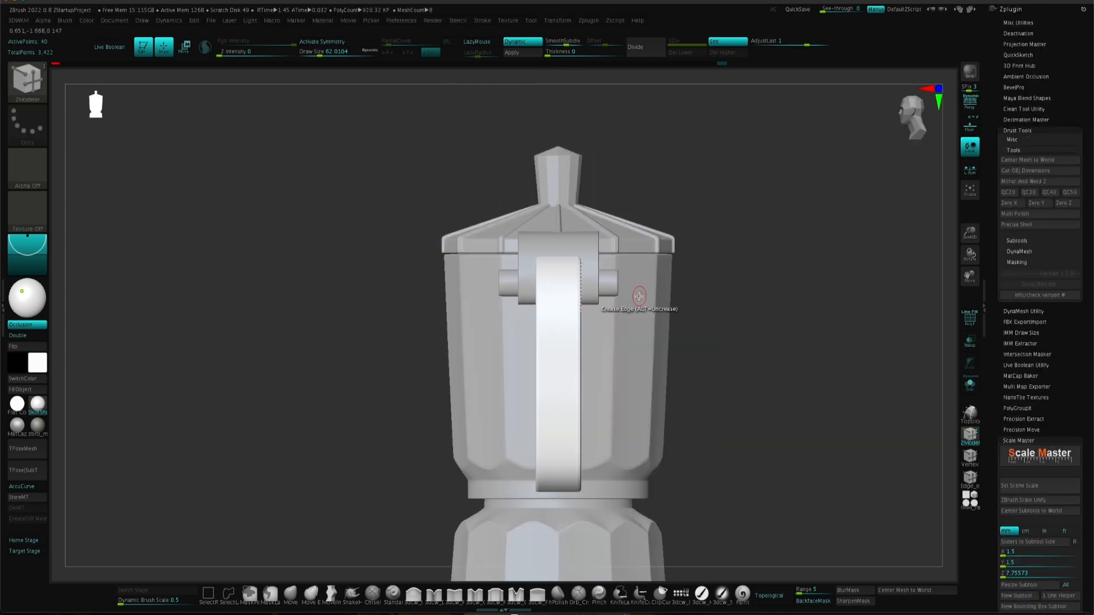
left_click_drag(640, 296, 684, 242, "shift")
left_click_drag(988, 207, 989, 140)
left_click_drag(741, 256, 629, 283)
Step: Select the hinge arm and resize its Z dimension to 2 mm with Scale Master
left_click(525, 195, "alt")
key("w")
left_click(533, 159)
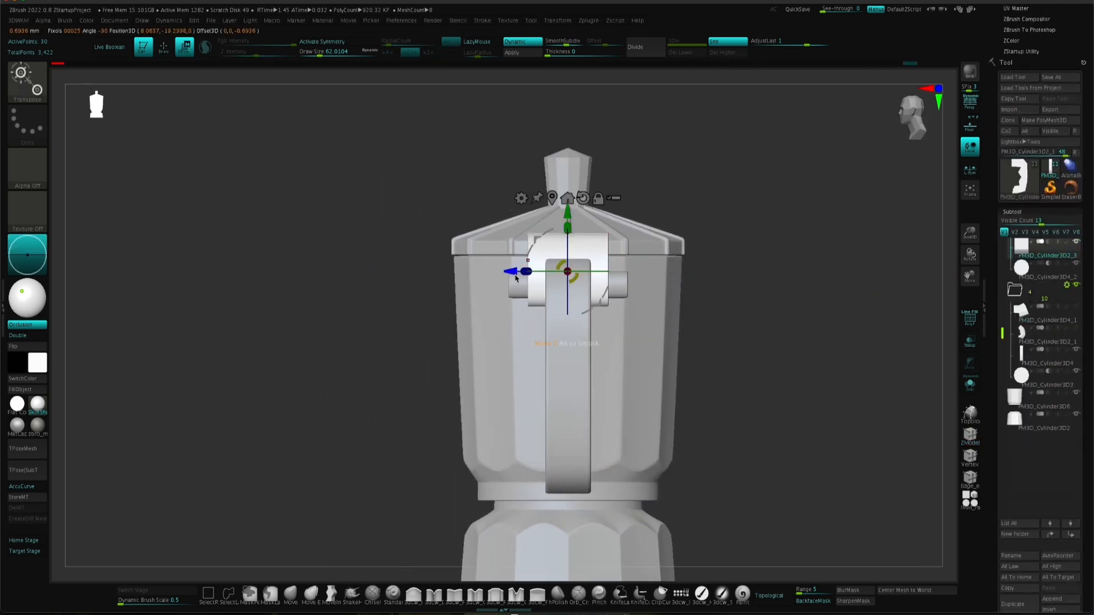
left_click_drag(704, 229, 797, 287)
left_click_drag(993, 160, 1003, 230)
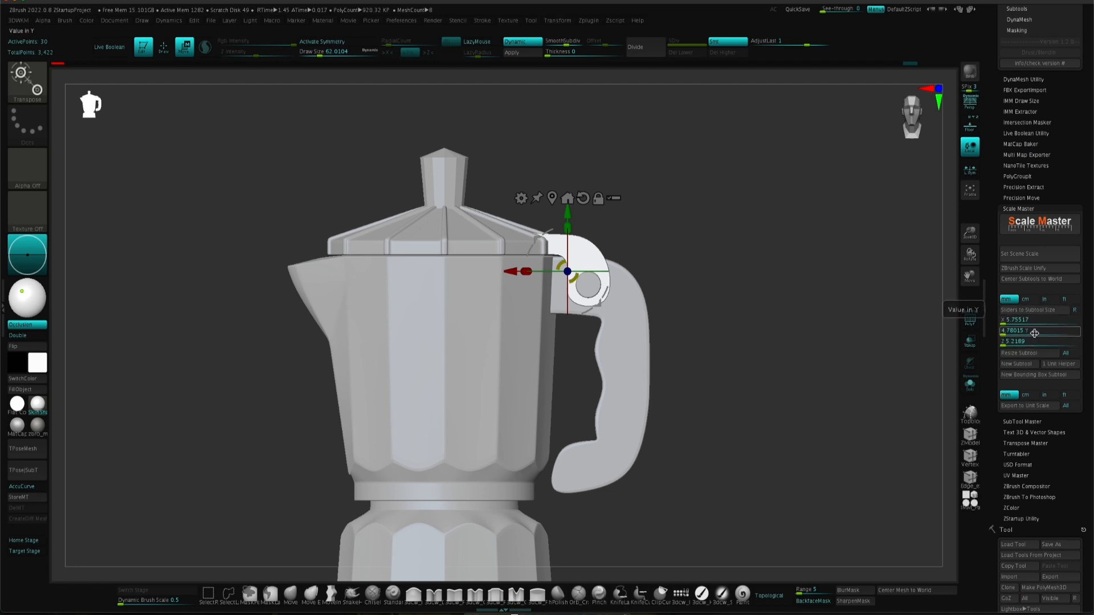
key("Return")
left_click(1029, 355)
Step: Shift the narrowed hinge arm sideways in top view so it sits just beside the handle
left_click_drag(798, 285, 689, 275, "shift")
left_click_drag(688, 275, 728, 305, "alt")
left_click_drag(548, 302, 514, 306)
left_click_drag(479, 364, 606, 433)
left_click_drag(606, 433, 551, 297, "alt")
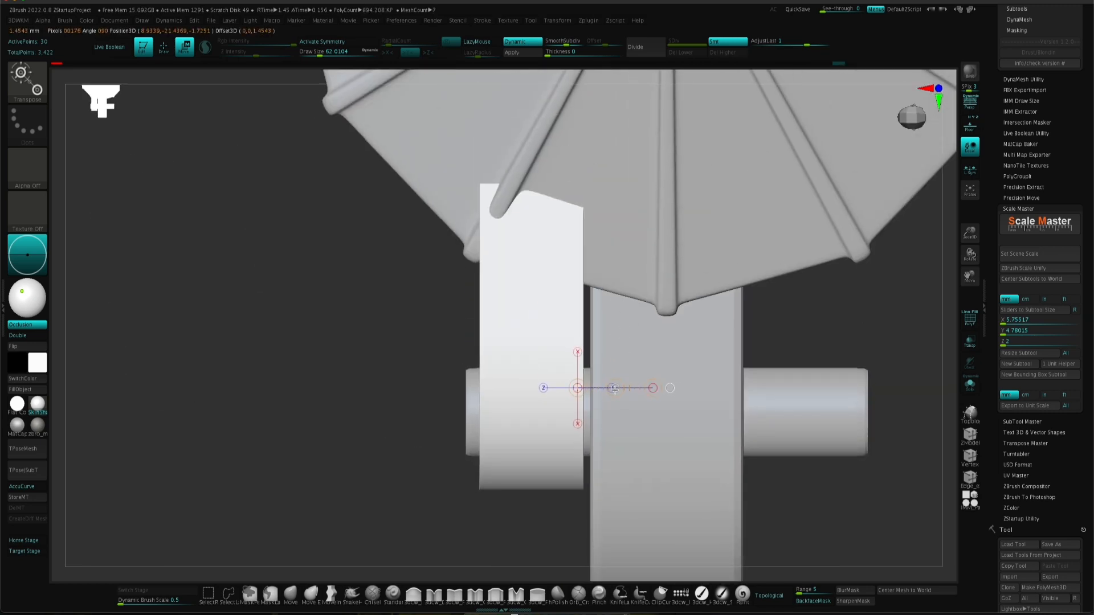
left_click_drag(668, 448, 655, 388, "alt")
mouse_move(655, 388)
left_mouse_down()
mouse_move(598, 331)
mouse_move(652, 300)
mouse_move(652, 310)
mouse_move(617, 369)
mouse_move(618, 272)
left_mouse_up()
Step: Select the lid and adjust its height slightly above the pot's rim with a vertical transpose line
mouse_move(619, 274)
left_mouse_down("alt")
mouse_move(677, 352)
mouse_move(712, 374)
left_mouse_up("alt")
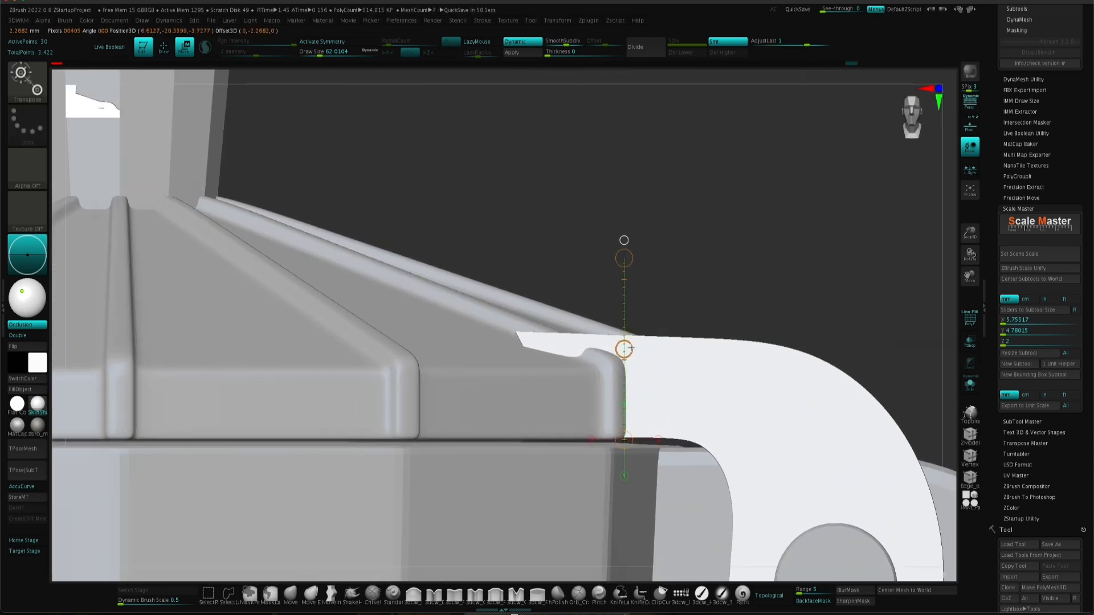
left_click_drag(706, 329, 793, 480, "alt")
left_click(667, 388, "alt")
left_click_drag(784, 327, 812, 303, "alt")
right_click_drag(820, 348, 772, 289, "alt")
right_click_drag(772, 289, 713, 278)
left_click_drag(770, 272, 771, 266)
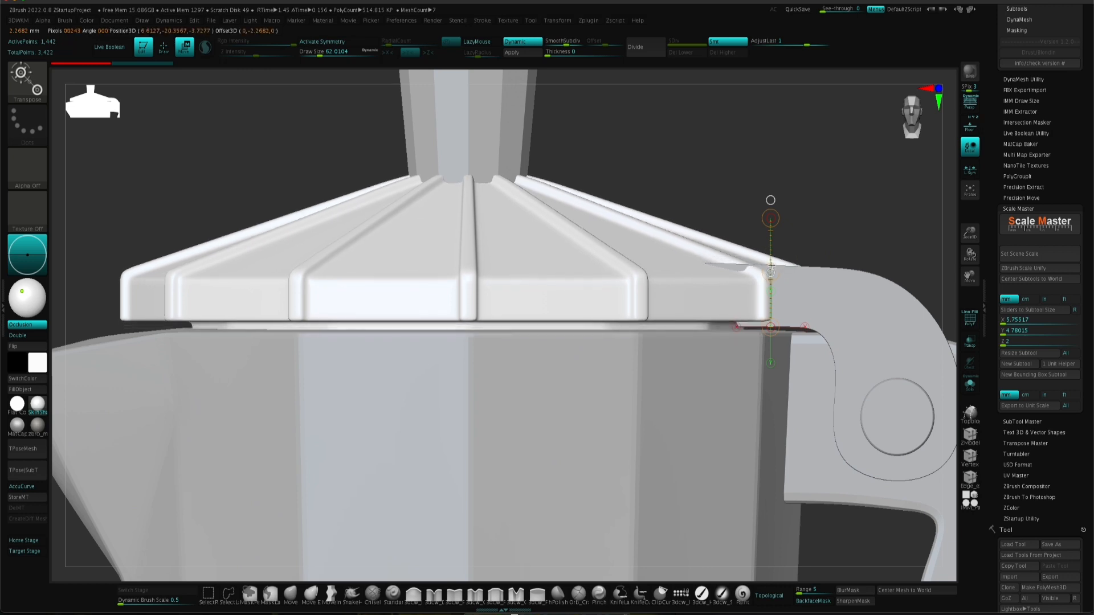
left_click_drag(647, 285, 648, 285)
Step: Isolate part of the lid with masks and shift it vertically to refine the fit at the rim
right_click_drag(739, 325, 410, 135, "ctrl")
left_click_drag(410, 134, 774, 232, "ctrl")
mouse_move(439, 318)
left_mouse_down("ctrl+alt")
mouse_move(870, 247)
mouse_move(873, 322)
left_mouse_up("ctrl+alt")
right_click_drag(843, 311, 775, 393, "ctrl")
left_click_drag(701, 267, 707, 248)
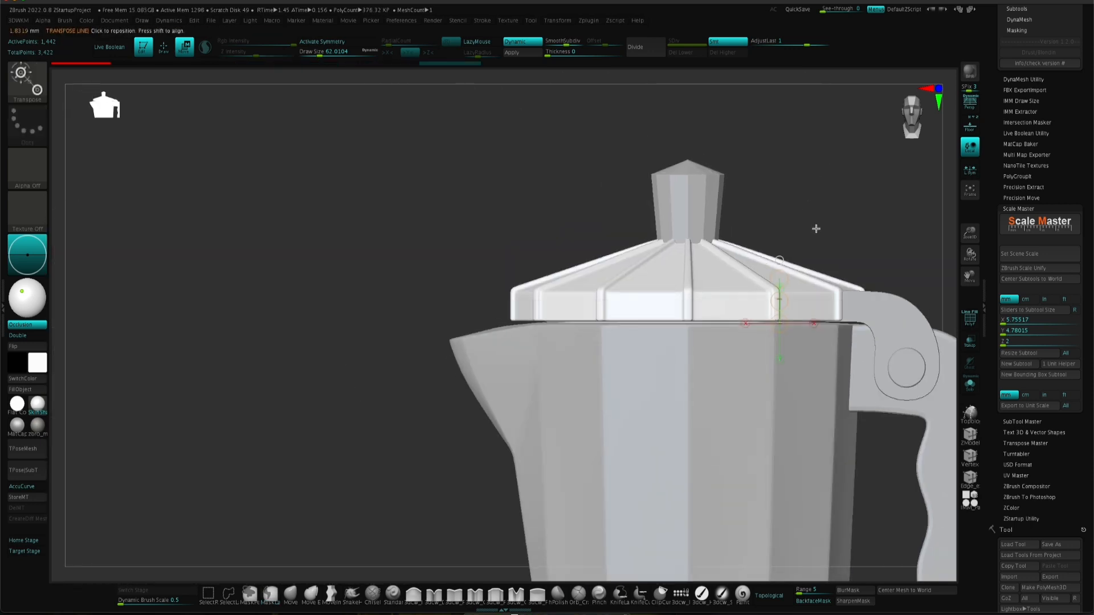
Step: Show the hinge arm's polyframe, isolate its lid end and shift it slightly upward
right_click_drag(813, 227, 653, 368)
left_click(654, 367, "alt")
key("shift+f")
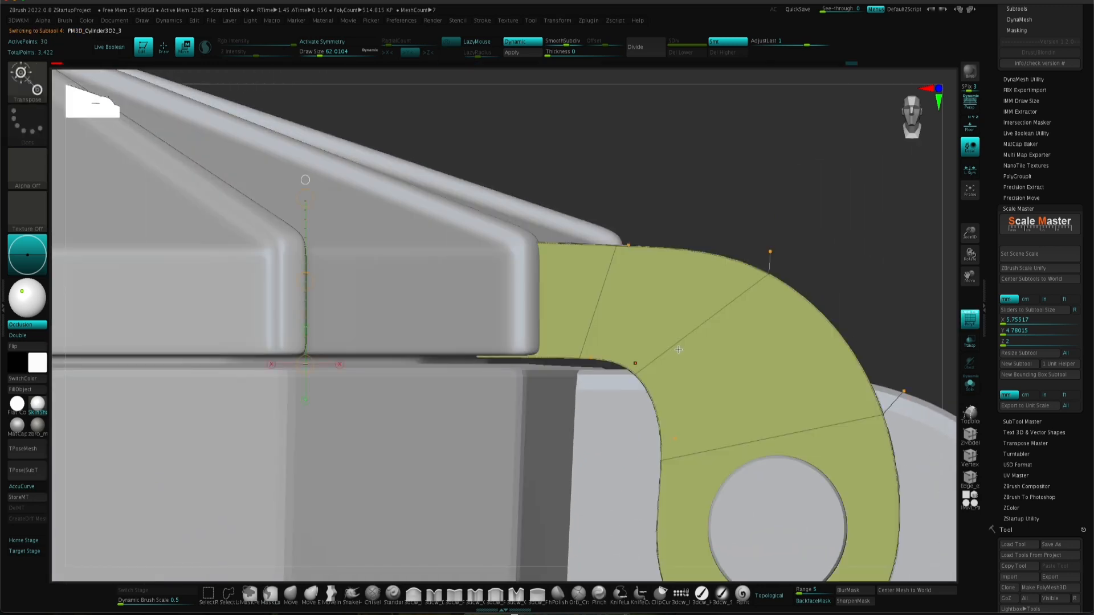
mouse_move(500, 163)
left_mouse_down("ctrl")
mouse_move(613, 364)
mouse_move(630, 342)
mouse_move(618, 258)
left_mouse_up("ctrl")
key("ctrl+i")
key("ctrl+z")
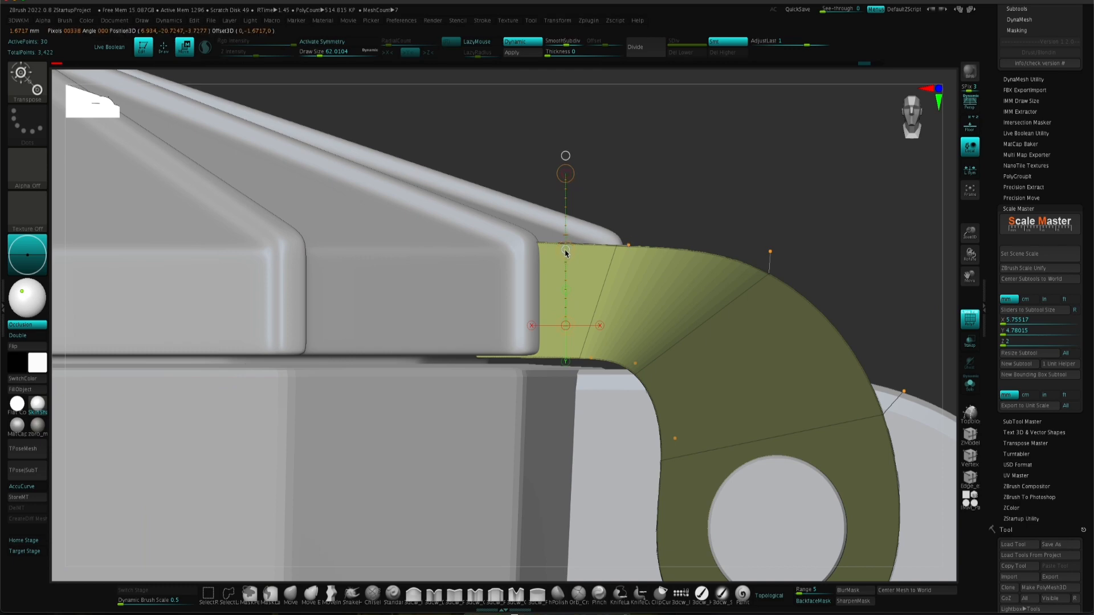
right_click_drag(671, 254, 647, 276)
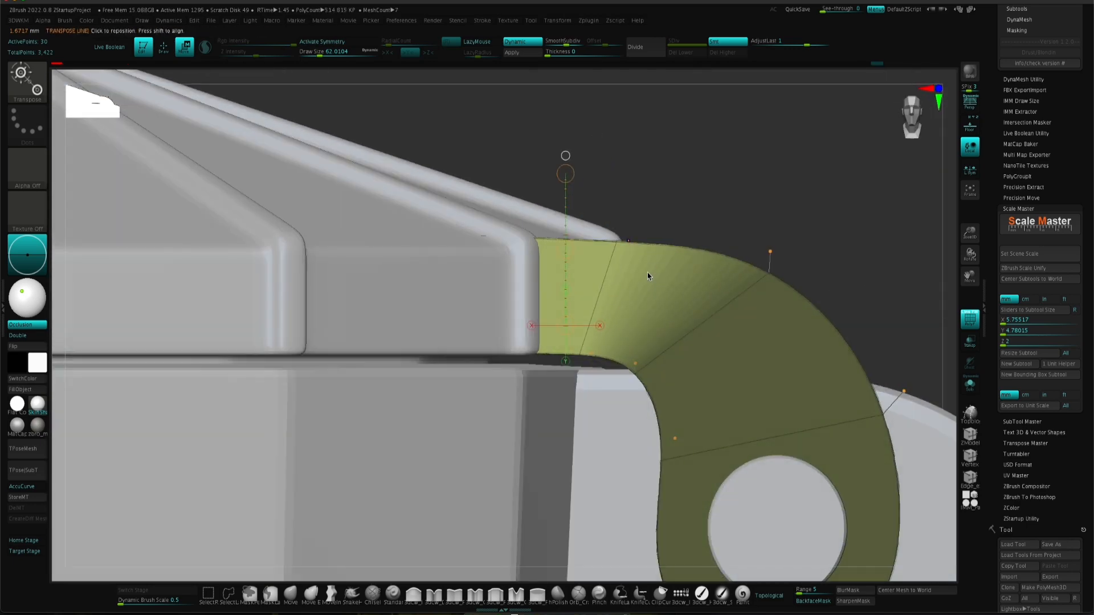
Step: Clear the mask and apply Mirror And Weld to copy the hinge arm to the handle's other side
right_click_drag(630, 348, 593, 228, "ctrl")
right_click_drag(593, 228, 686, 311)
right_click_drag(687, 310, 698, 336, "ctrl")
right_click_drag(698, 336, 665, 319, "ctrl")
key("space")
left_click(673, 178)
right_click_drag(673, 228, 681, 299)
right_click_drag(681, 299, 789, 262, "ctrl")
Step: Try rotating the whole lid folder around the hinge pin, and undo the rotation
left_click_drag(993, 323, 988, 187)
left_click(582, 349, "alt")
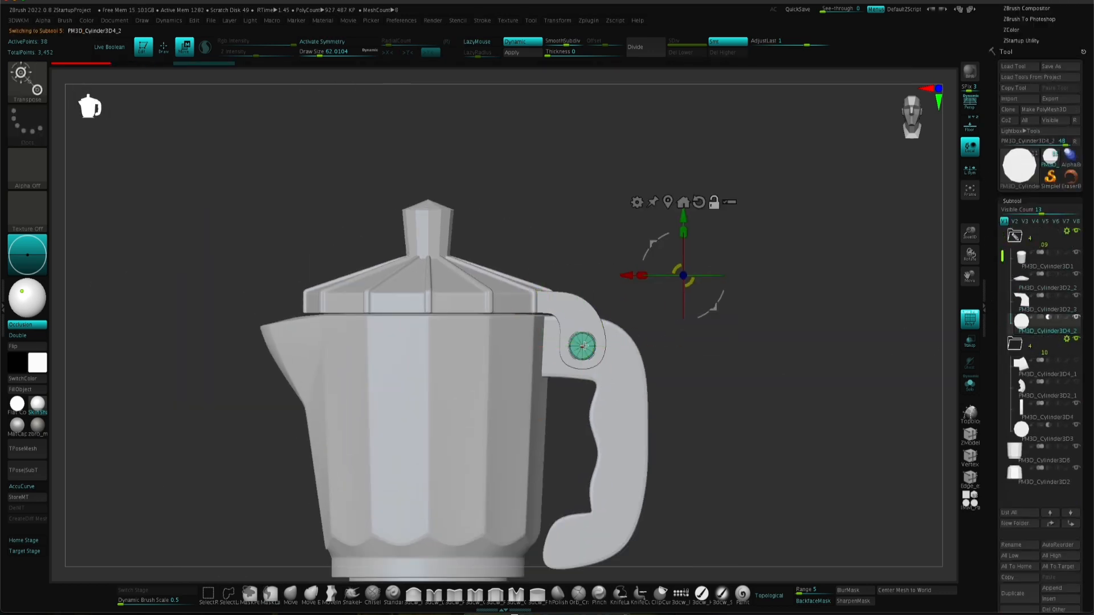
left_click(1066, 232)
left_click(1038, 258)
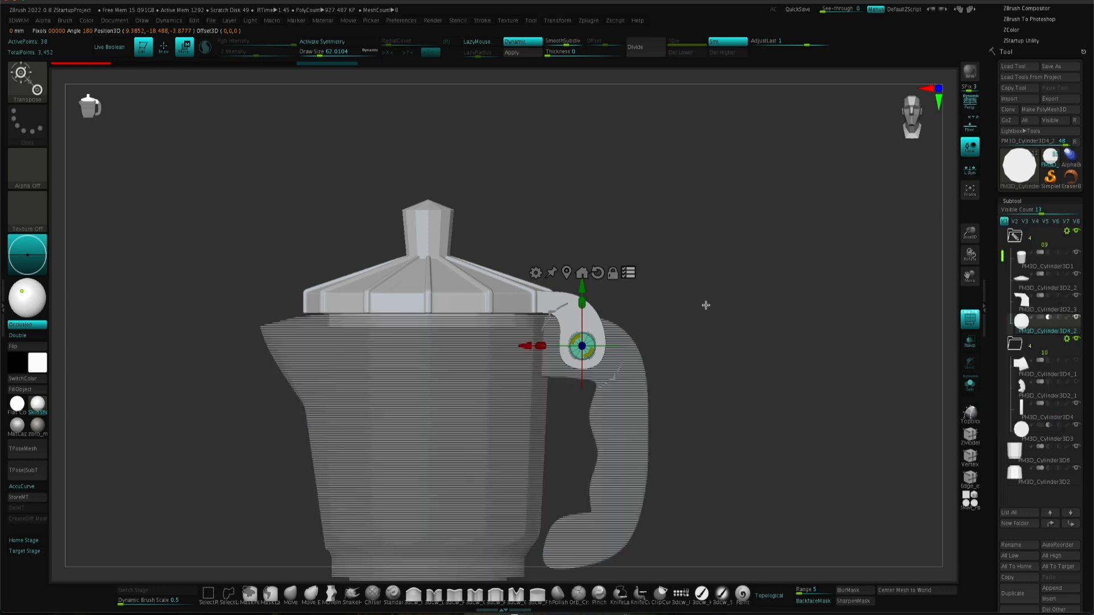
mouse_move(621, 365)
left_mouse_down()
mouse_move(632, 370)
mouse_move(651, 354)
mouse_move(609, 379)
mouse_move(627, 383)
left_mouse_up()
key("ctrl+z")
right_click_drag(628, 383, 735, 359)
key("ctrl+z")
key("ctrl+z")
key("ctrl+shift+z")
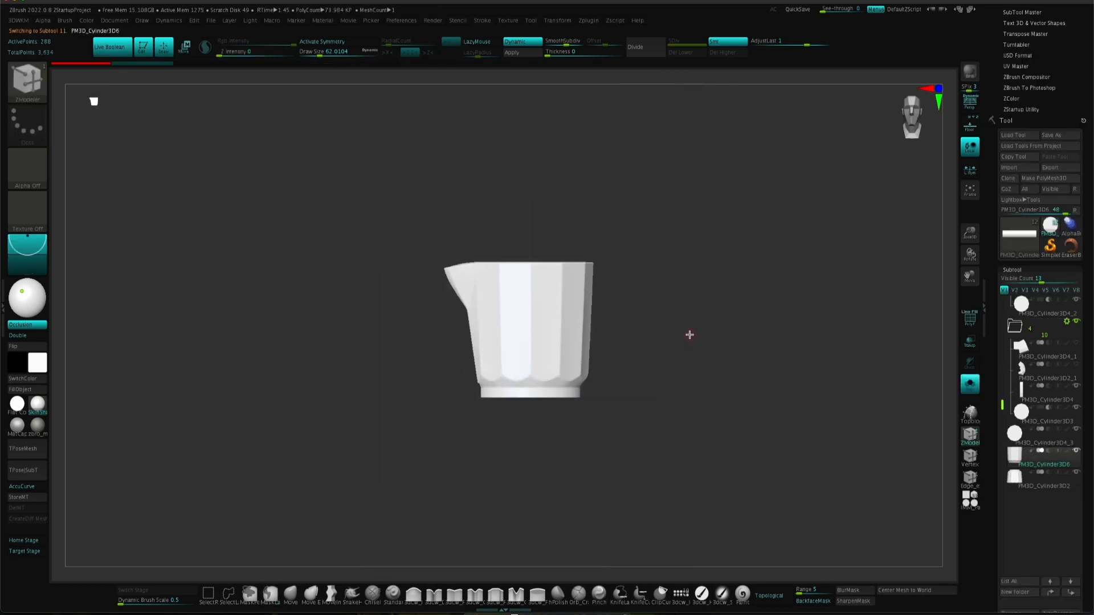
Step: Insert a cylinder as a new subtool below the upper body and show the full pot
right_click_drag(689, 334, 663, 371)
mouse_move(664, 370)
right_mouse_down("ctrl")
mouse_move(610, 395)
mouse_move(706, 341)
mouse_move(639, 346)
right_mouse_up("ctrl")
key("f")
left_click_drag(991, 374, 992, 315)
left_click(1054, 549)
left_click(767, 565)
right_click_drag(684, 422, 674, 402)
key("alt+s")
key("w")
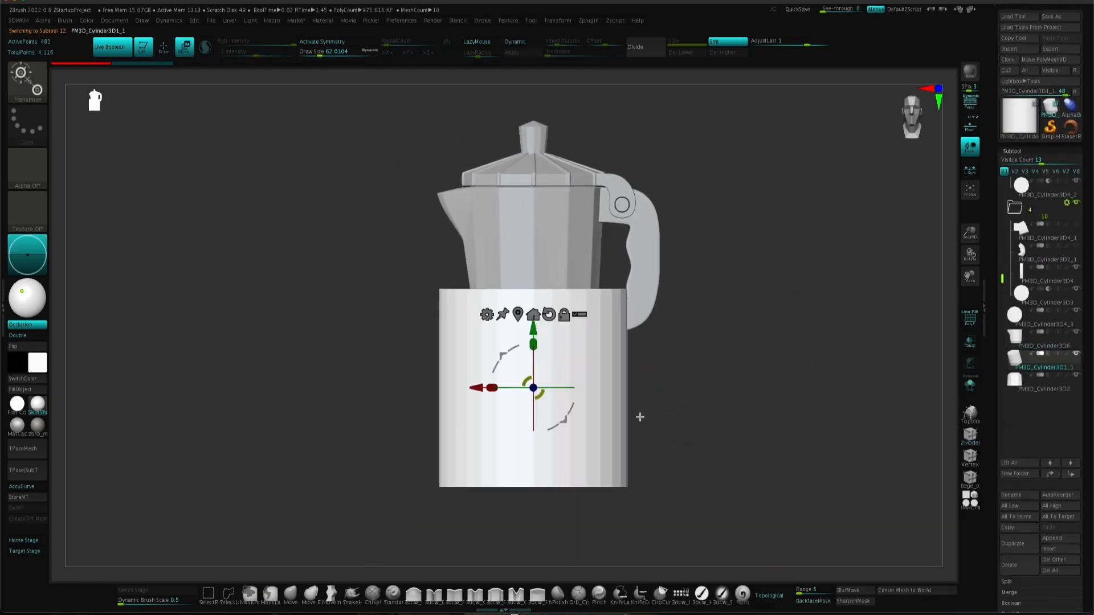
Step: Scale the new cylinder down, turn on ghost transparency and raise it into the upper body
left_click_drag(539, 392, 509, 371)
right_click_drag(669, 332, 672, 444, "alt")
left_click(969, 341)
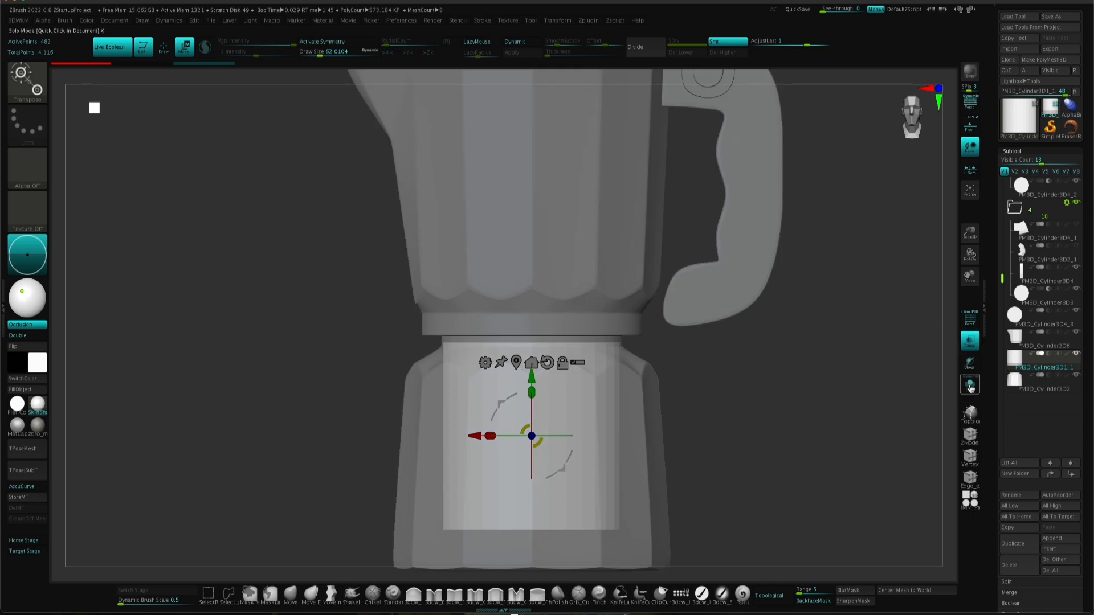
left_click(969, 363)
right_click_drag(506, 355, 538, 341, "alt")
left_click_drag(564, 364, 565, 150)
right_click_drag(641, 319, 581, 279, "ctrl")
right_click_drag(581, 278, 607, 331, "alt")
Step: Hide the handle folder and the upper body, and flatten the cylinder vertically into a disc
left_click(1076, 203)
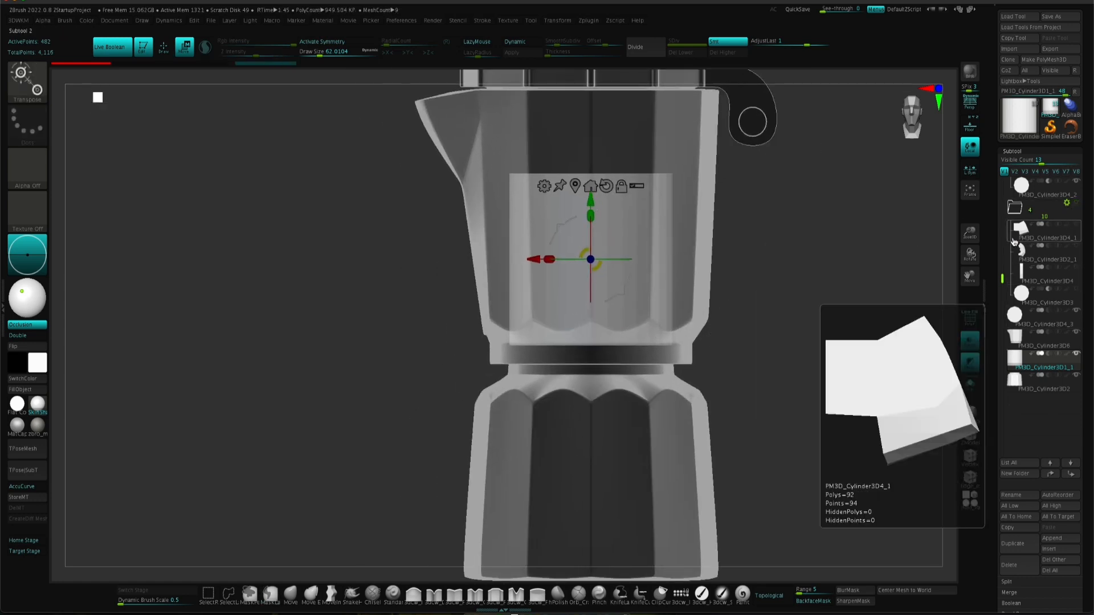
left_click(1076, 333)
right_click_drag(699, 263, 698, 313, "alt")
right_click_drag(698, 313, 690, 294, "alt")
left_click_drag(581, 206, 582, 299)
right_click_drag(724, 347, 742, 425, "ctrl")
right_click_drag(743, 425, 732, 372, "alt")
Step: Hide the lid folder and collapse both folders in the subtool list
right_click_drag(681, 336, 741, 262, "shift")
right_click_drag(741, 262, 733, 427, "alt")
left_click_drag(1001, 278, 1001, 182)
left_click(1076, 203)
right_click_drag(786, 319, 786, 393, "shift")
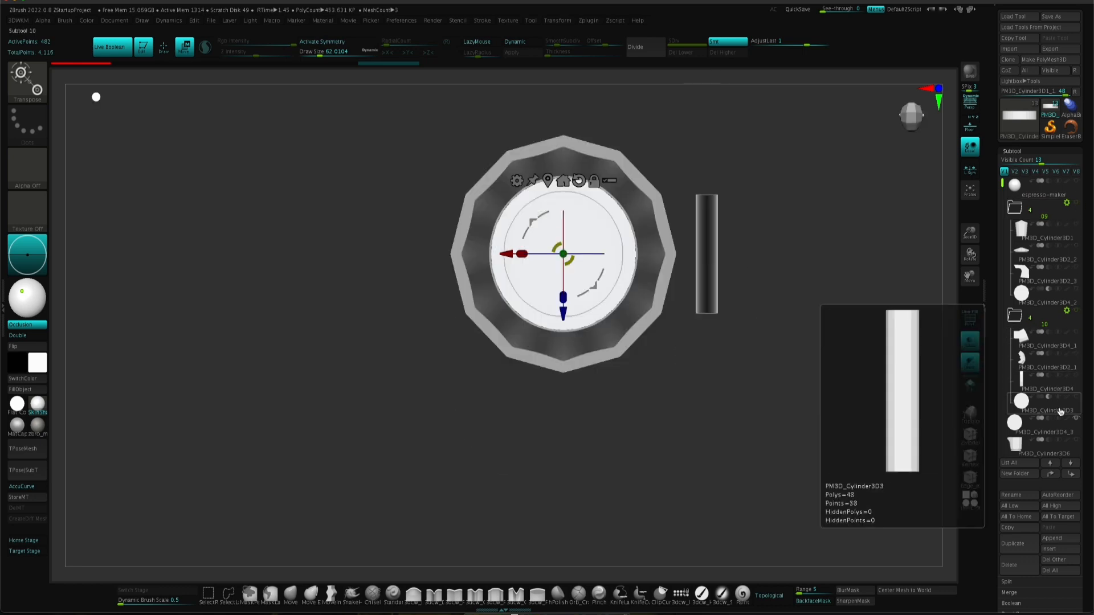
left_click(1015, 315)
left_click(1014, 208)
Step: Lower the disc onto the neck of the lower body and adjust its vertical fit
right_click_drag(709, 353, 708, 242)
right_click_drag(708, 243, 710, 336, "ctrl")
right_click_drag(709, 337, 731, 366, "alt")
left_click_drag(588, 238, 587, 354)
left_click_drag(585, 225, 585, 255)
right_click_drag(826, 299, 826, 348, "ctrl")
left_click_drag(585, 273, 591, 324)
right_click_drag(624, 337, 659, 298, "ctrl")
Step: Resize the disc to a Y height of 1.2 mm with Scale Master and seat it on the neck
scroll(1037, 314, "up", 10)
scroll(1019, 131, "down", 10)
left_click(1022, 184)
type("1.2")
key("Return")
left_click(1017, 228)
left_click_drag(575, 200, 574, 197)
right_click_drag(647, 313, 658, 271, "ctrl")
scroll(1037, 285, "down", 11)
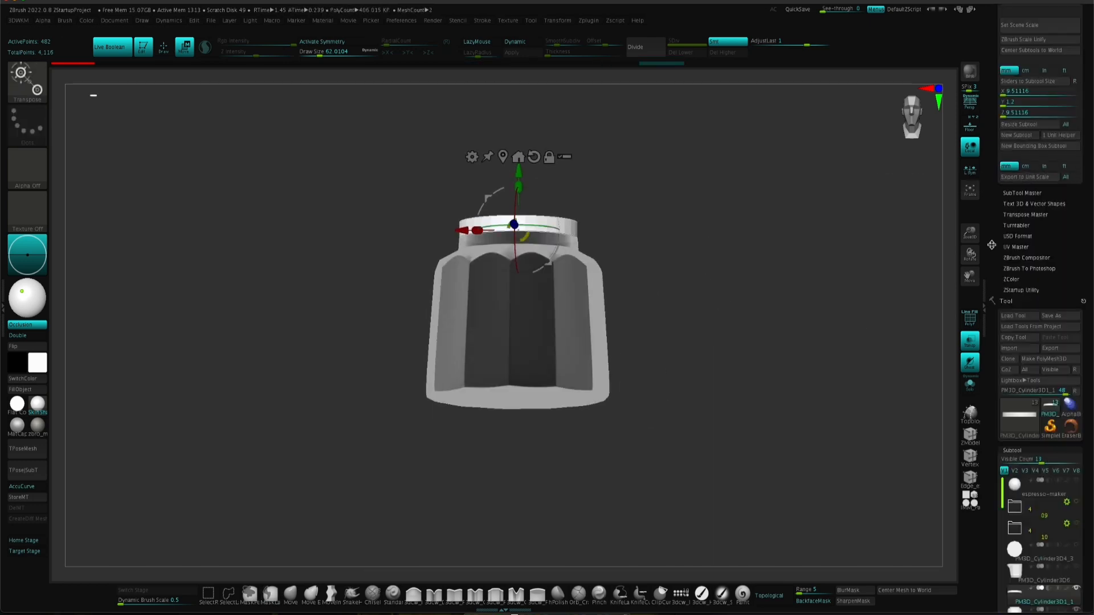
Step: Reduce the disc's Y height to 0.8 mm with Scale Master
right_click_drag(721, 194, 731, 271)
mouse_move(731, 272)
right_mouse_down("alt")
mouse_move(758, 292)
mouse_move(732, 285)
right_mouse_up("alt")
right_click_drag(732, 284, 795, 319, "ctrl")
scroll(1009, 250, "up", 13)
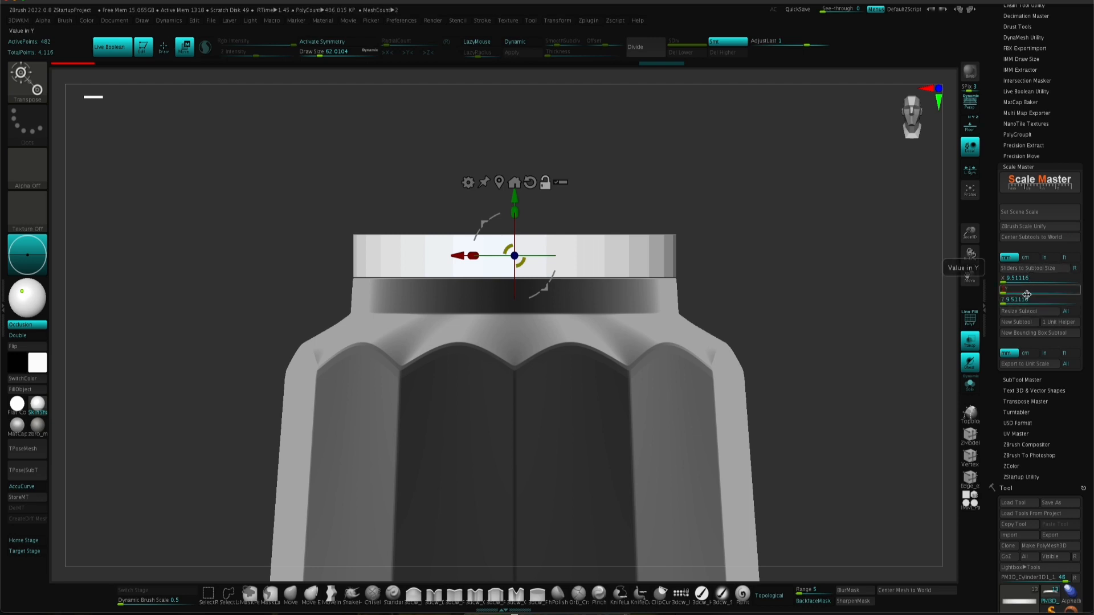
key("Return")
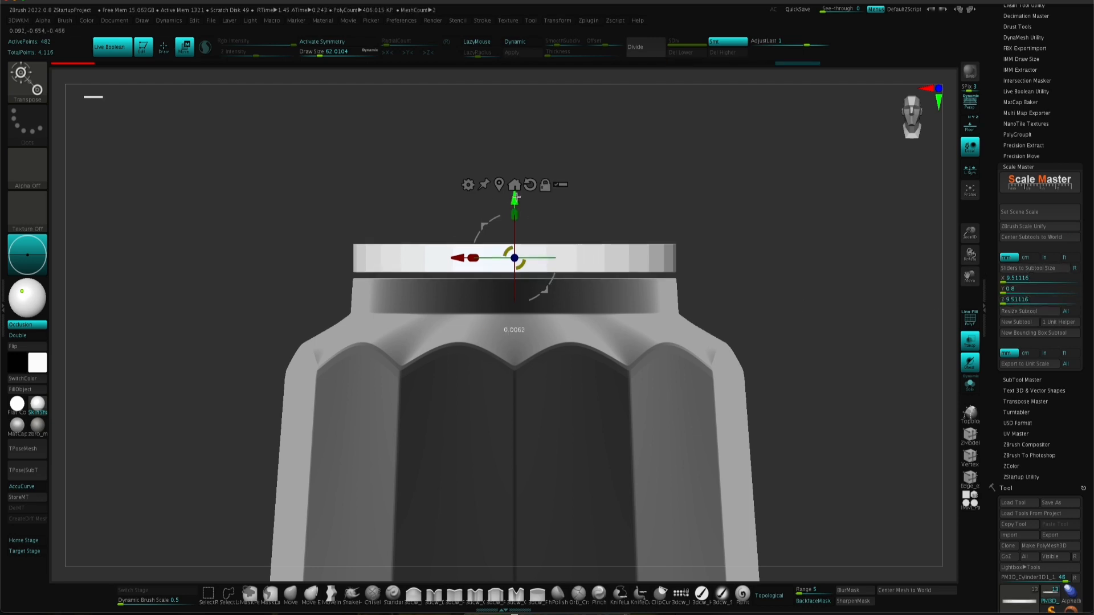
Step: Isolate the disc with polyframe shown, insert a concentric edge loop on its underside and polygroup the inner faces
mouse_move(688, 311)
right_mouse_down()
mouse_move(690, 362)
mouse_move(683, 308)
right_mouse_up()
left_click(969, 384)
right_click_drag(912, 308, 928, 247)
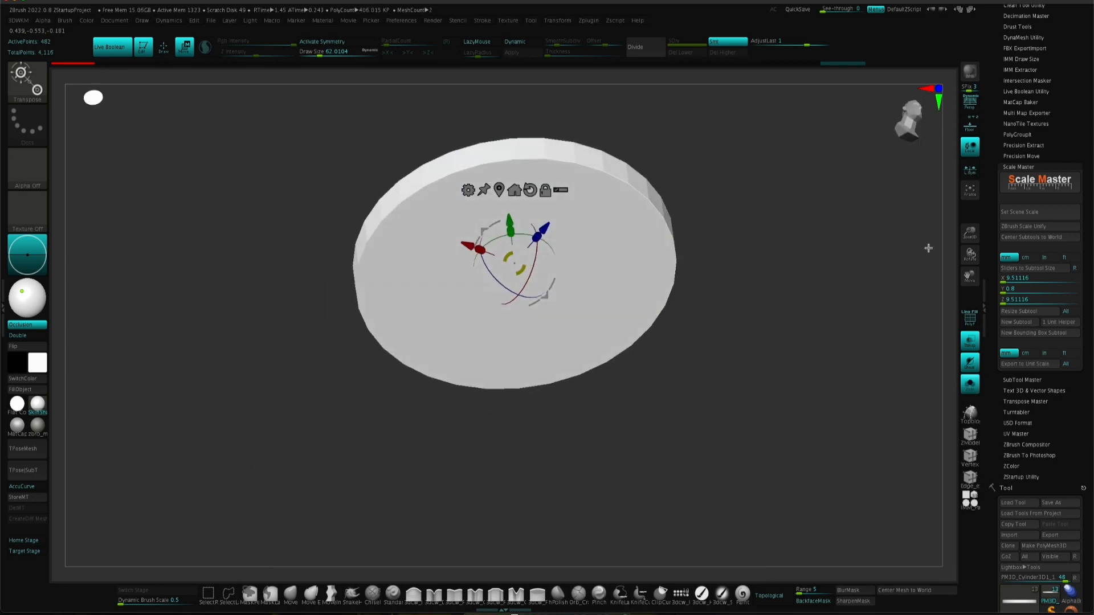
left_click(969, 319)
right_click_drag(709, 318, 569, 276)
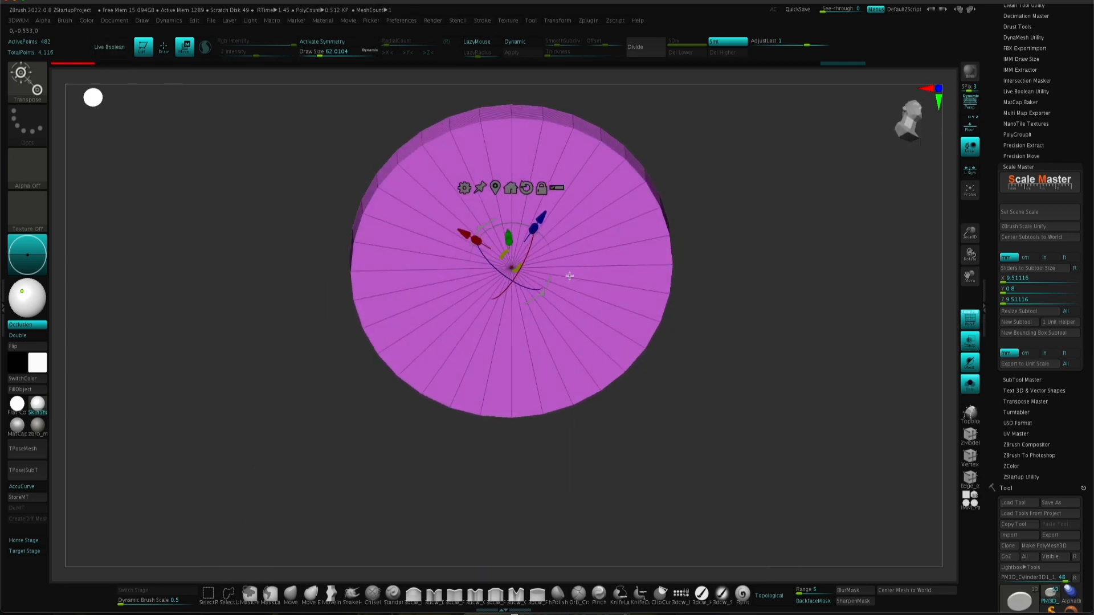
key("space")
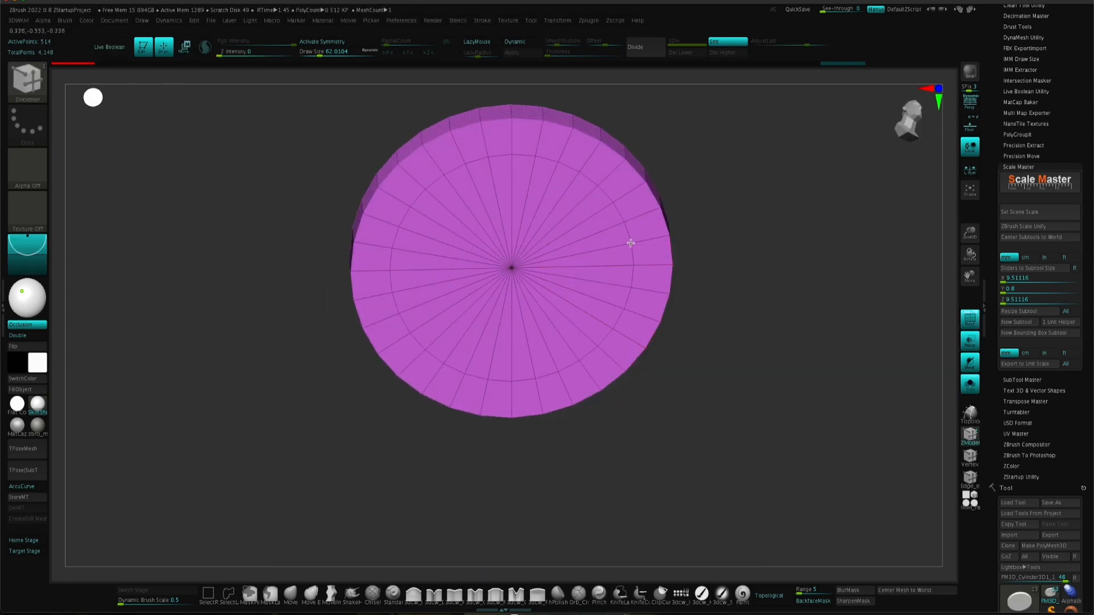
key("space")
left_click(599, 368)
left_click(612, 266)
key("alt")
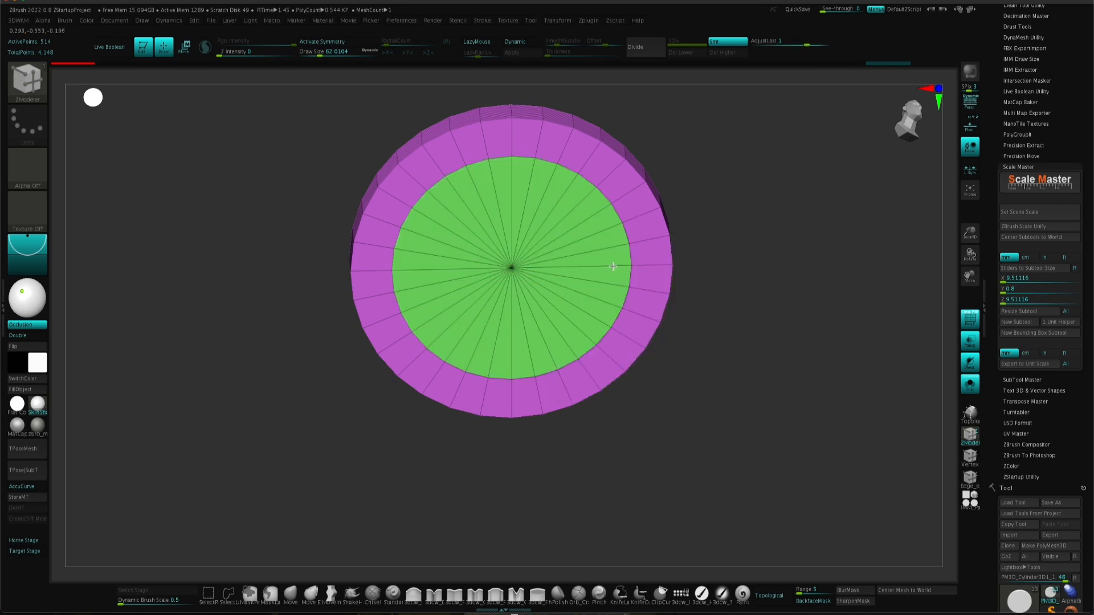
Step: Extrude the inner faces of the disc's underside downward into a narrower collar
right_click_drag(612, 266, 613, 274)
left_click_drag(609, 268, 605, 323)
mouse_move(603, 326)
right_mouse_down()
mouse_move(589, 313)
mouse_move(606, 358)
mouse_move(600, 347)
right_mouse_up()
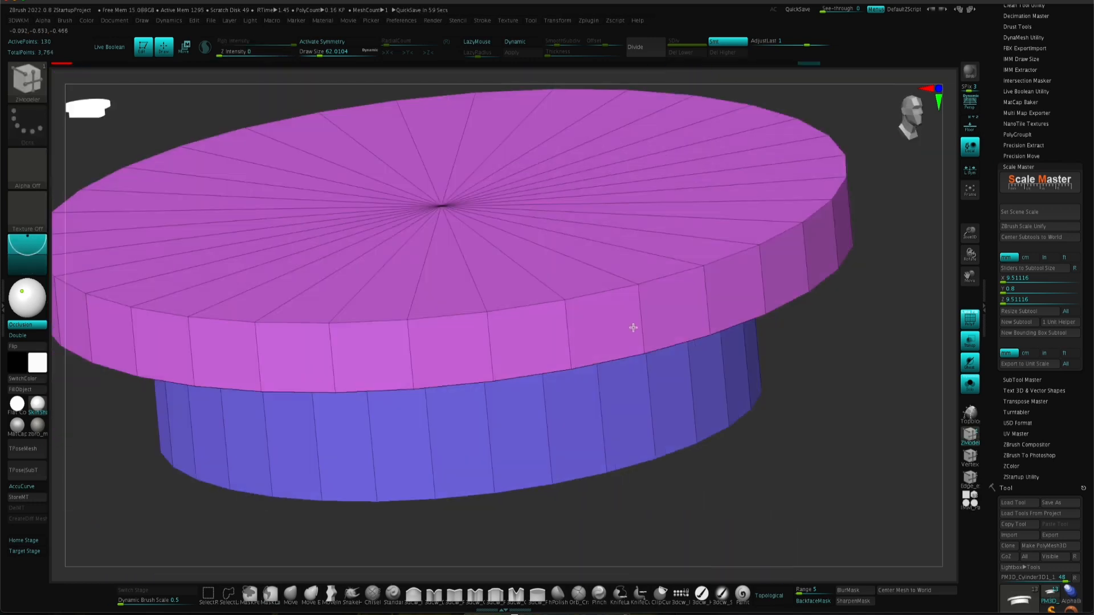
right_click_drag(633, 328, 589, 266, "shift")
mouse_move(562, 369)
right_mouse_down()
mouse_move(567, 329)
mouse_move(552, 398)
right_mouse_up()
Step: Mask the upper part of the disc and move the collar's lower end further down inside the lower body
mouse_move(390, 399)
left_mouse_down("ctrl")
mouse_move(691, 291)
mouse_move(393, 293)
left_mouse_up("ctrl")
left_click(592, 381, "ctrl")
key("w")
left_click_drag(542, 188, 543, 220)
key("shift+s")
right_click_drag(596, 359, 598, 319, "ctrl")
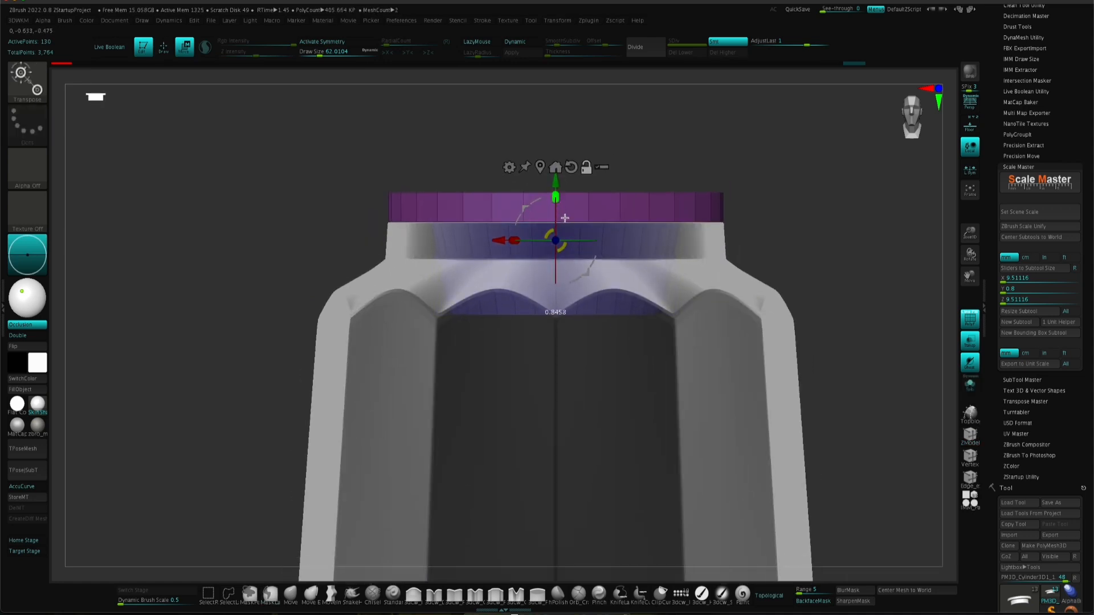
Step: Taper the collar's lower end and extrude a narrow funnel stem downward from its centre
key("e")
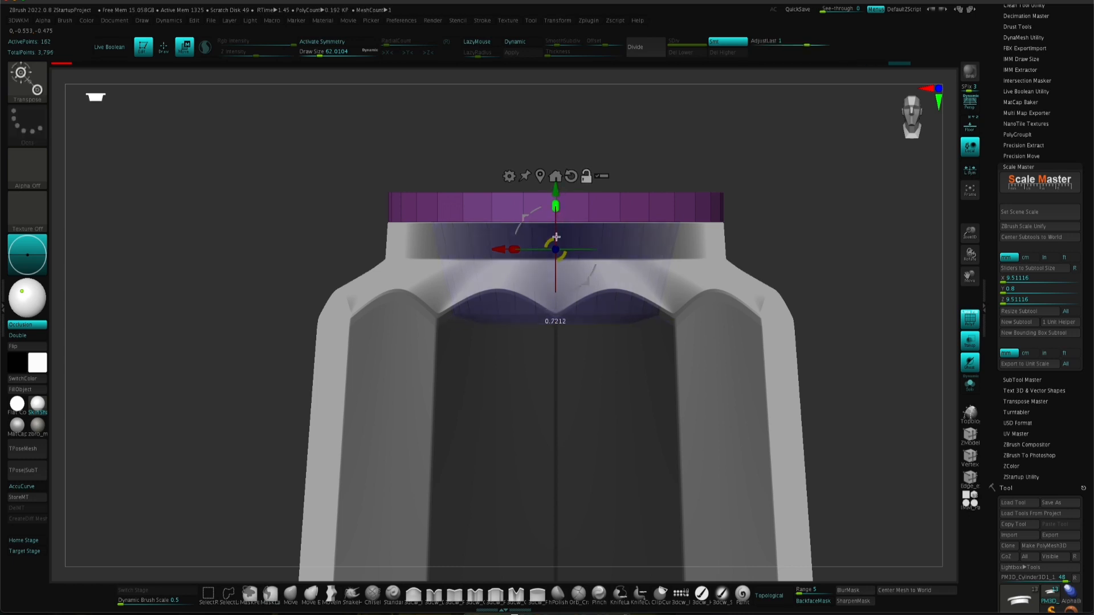
left_click_drag(558, 215, 558, 380, "ctrl")
right_click_drag(608, 391, 581, 201, "alt")
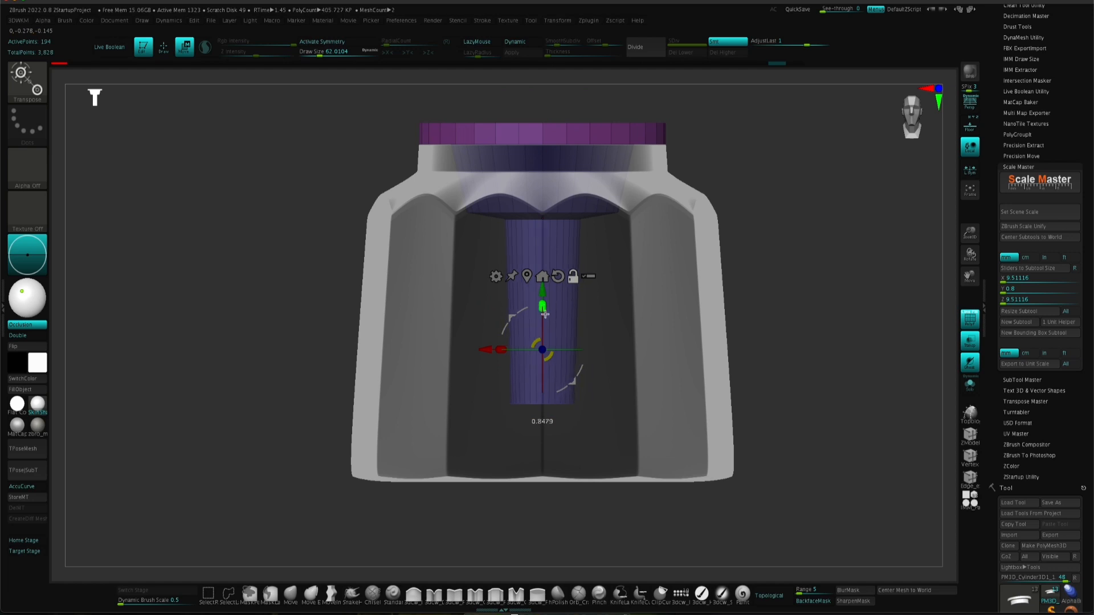
left_click_drag(541, 312, 542, 313)
Step: Hide part of the lower body's geometry to expose the interior, and reselect the funnel
right_click_drag(608, 289, 646, 279)
left_click(646, 279, "alt")
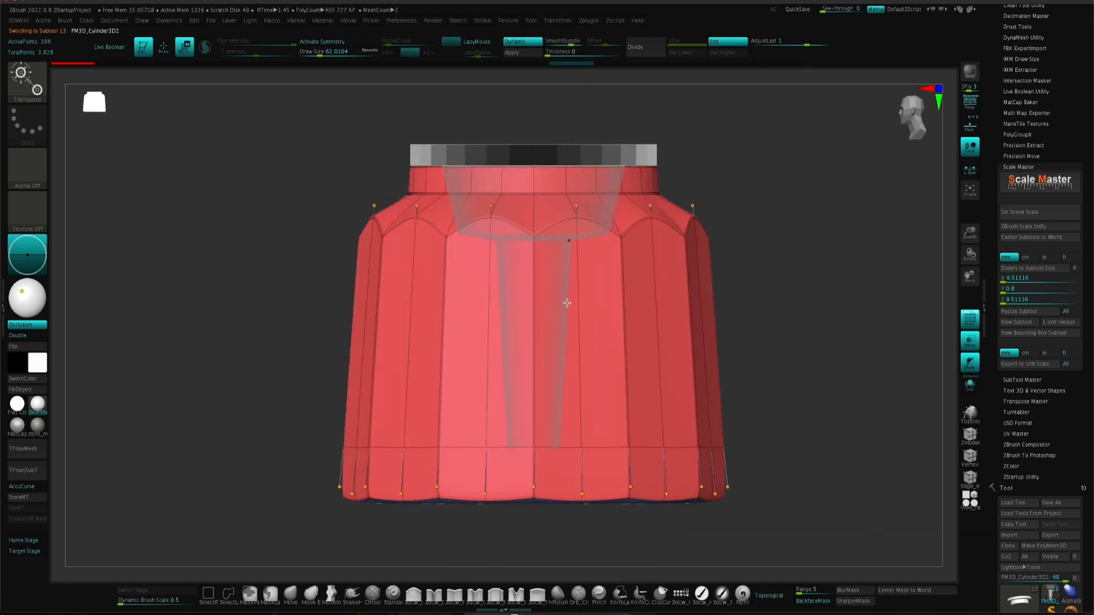
left_click_drag(284, 116, 521, 493, "ctrl+alt+shift")
right_click_drag(525, 483, 684, 437, "shift")
right_click_drag(570, 290, 541, 180, "ctrl")
left_click(549, 181, "alt")
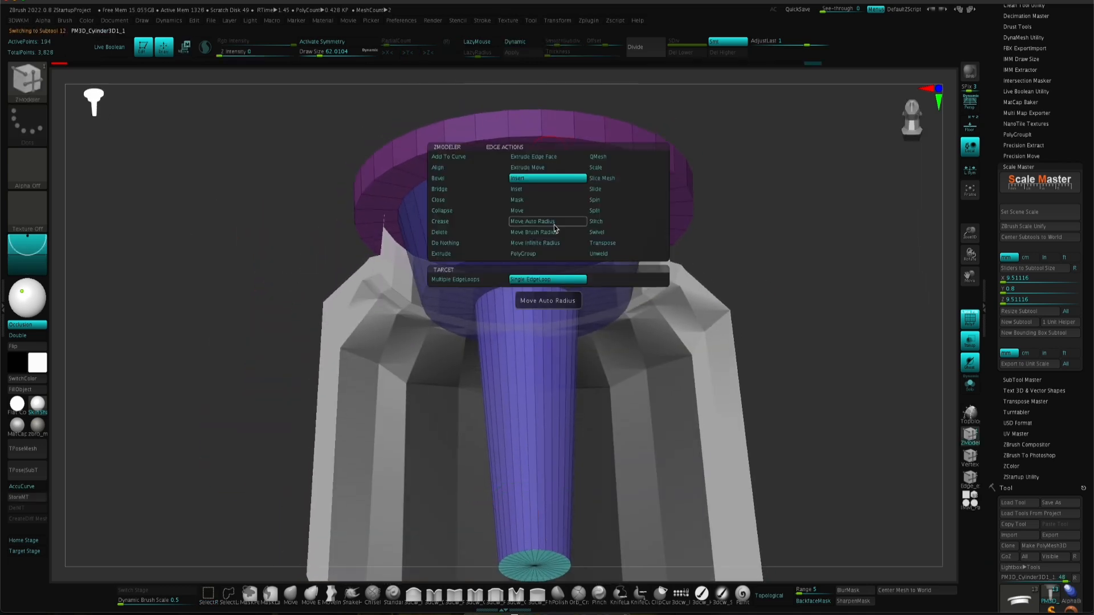
Step: Scale the funnel slightly in height and check the collar against the neck with a horizontal transpose line
key("w")
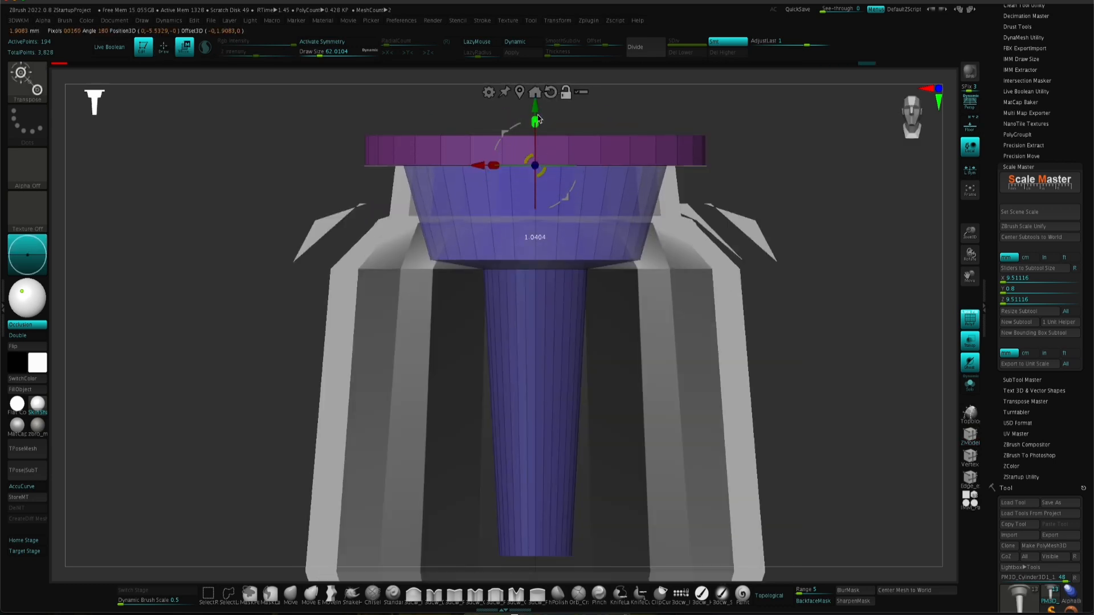
right_click_drag(534, 121, 533, 249, "ctrl")
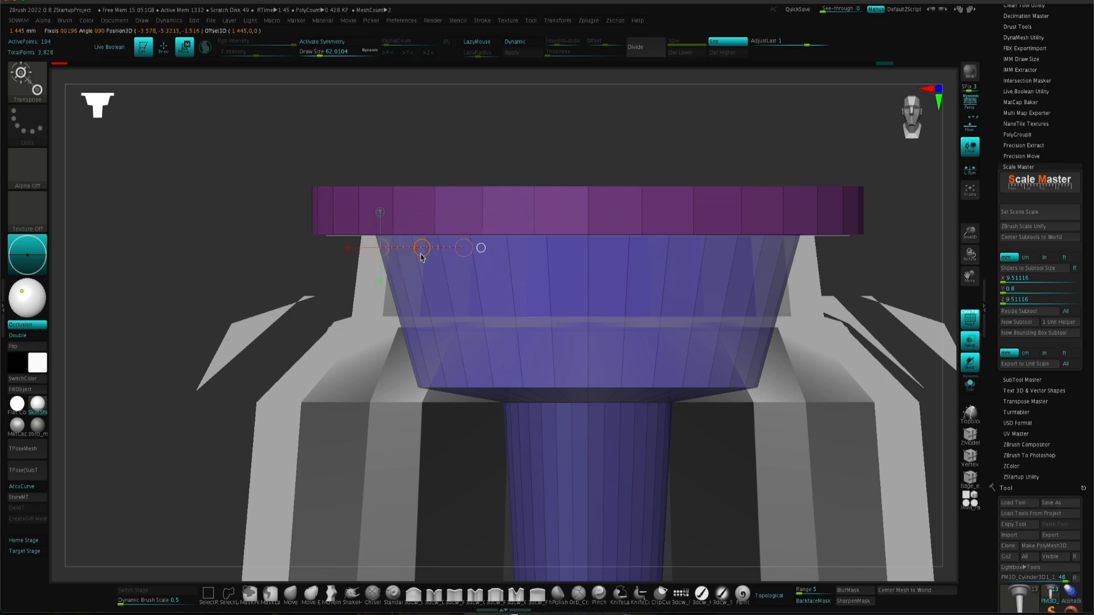
left_click(603, 166)
right_click_drag(700, 408, 647, 241, "alt")
right_click_drag(648, 241, 607, 294, "alt")
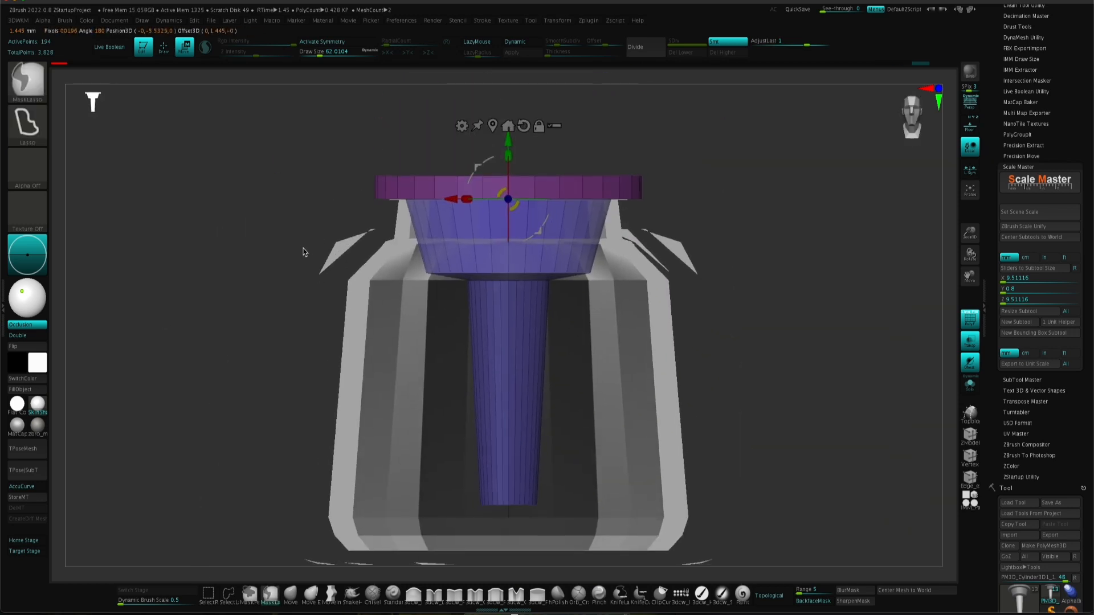
Step: Try masking part of the funnel and shifting the collar's lower ring down, and undo each move
left_click_drag(289, 247, 293, 413, "ctrl+alt")
left_click_drag(507, 140, 508, 149)
key("ctrl+z")
left_click_drag(764, 162, 780, 236, "ctrl")
left_click_drag(508, 141, 508, 149)
key("ctrl+z")
Step: Remask the funnel to free the ring where the collar meets the stem, and shift it slightly down
left_click(773, 166, "ctrl")
left_click_drag(774, 166, 786, 225, "ctrl")
mouse_move(298, 237)
left_mouse_down("ctrl")
mouse_move(747, 293)
mouse_move(747, 262)
left_mouse_up("ctrl")
left_click(748, 257, "ctrl")
left_click_drag(507, 142, 508, 152)
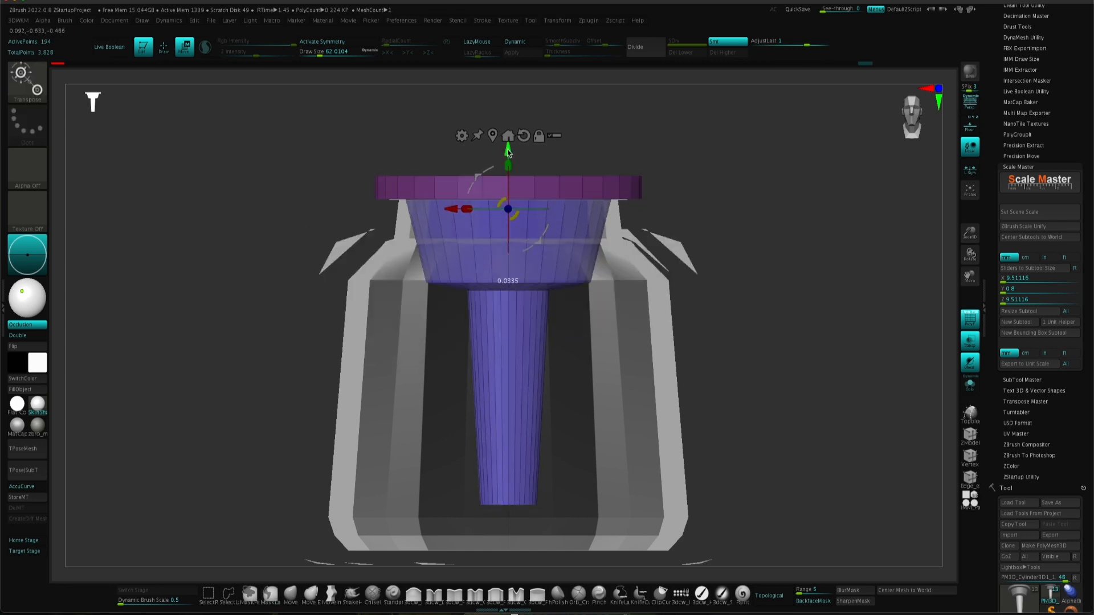
Step: Isolate the bottom end of the funnel stem with a mask, lower it and extrude a narrower chamfered tip
right_click_drag(573, 485, 538, 379, "alt")
mouse_move(538, 379)
right_mouse_down("ctrl")
mouse_move(599, 395)
mouse_move(491, 435)
right_mouse_up("ctrl")
left_click_drag(253, 405, 783, 393, "ctrl")
left_click(783, 393, "ctrl")
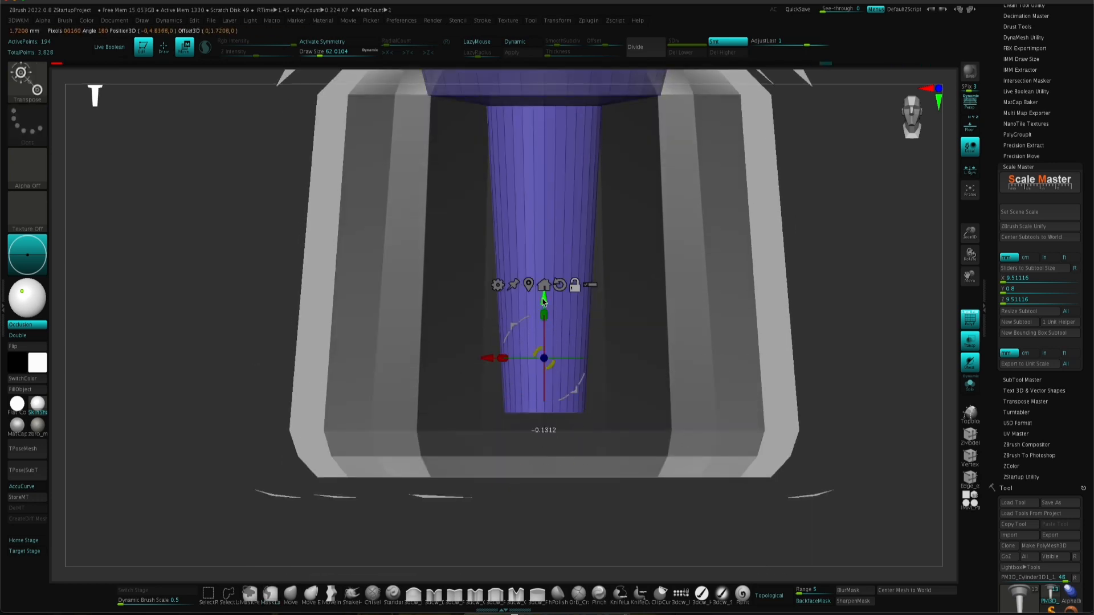
left_click_drag(545, 303, 545, 326)
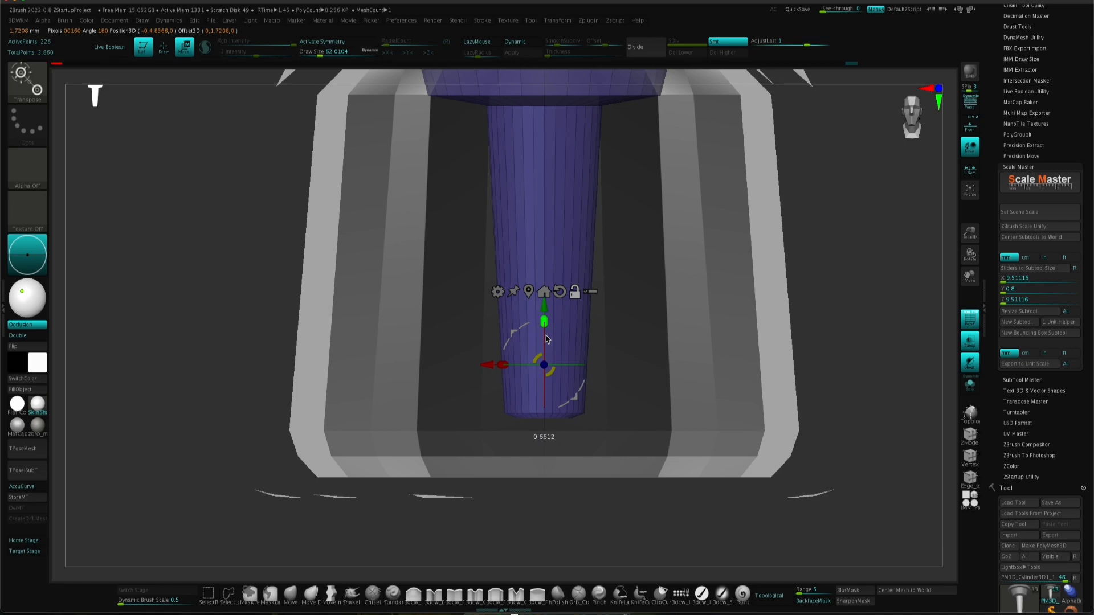
right_click_drag(546, 347, 617, 337, "ctrl")
key("space")
left_click_drag(695, 306, 637, 183, "ctrl")
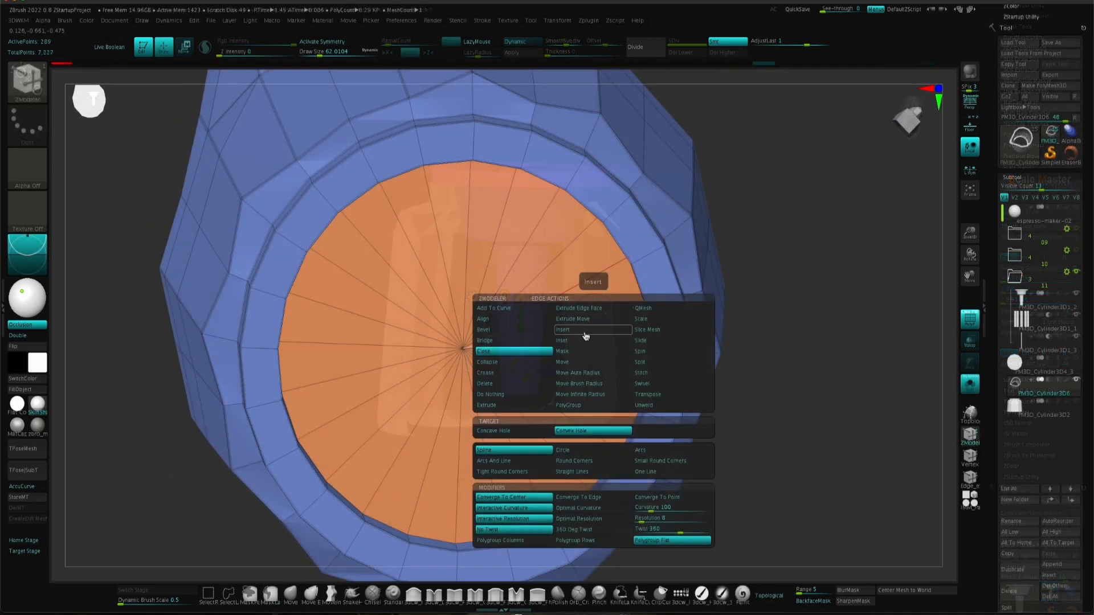
Step: Insert an edge loop on the capped bottom of the upper body and preview it with Dynamic Subdiv
left_click(585, 336)
right_click_drag(579, 302, 686, 369)
key("space")
left_click(541, 331)
left_click_drag(625, 340, 631, 340)
right_click_drag(633, 341, 647, 388)
key("d")
left_click(963, 315)
right_click_drag(889, 285, 620, 352)
left_click(965, 316)
Step: Isolate the upper body's bottom cap polygroup to prepare its faces, and turn off the Dynamic Subdiv preview
left_click(613, 350, "ctrl+shift")
left_click_drag(774, 310, 803, 336, "ctrl+shift")
key("space")
left_click(861, 130)
right_click_drag(735, 285, 579, 344)
key("shift+d")
key("w")
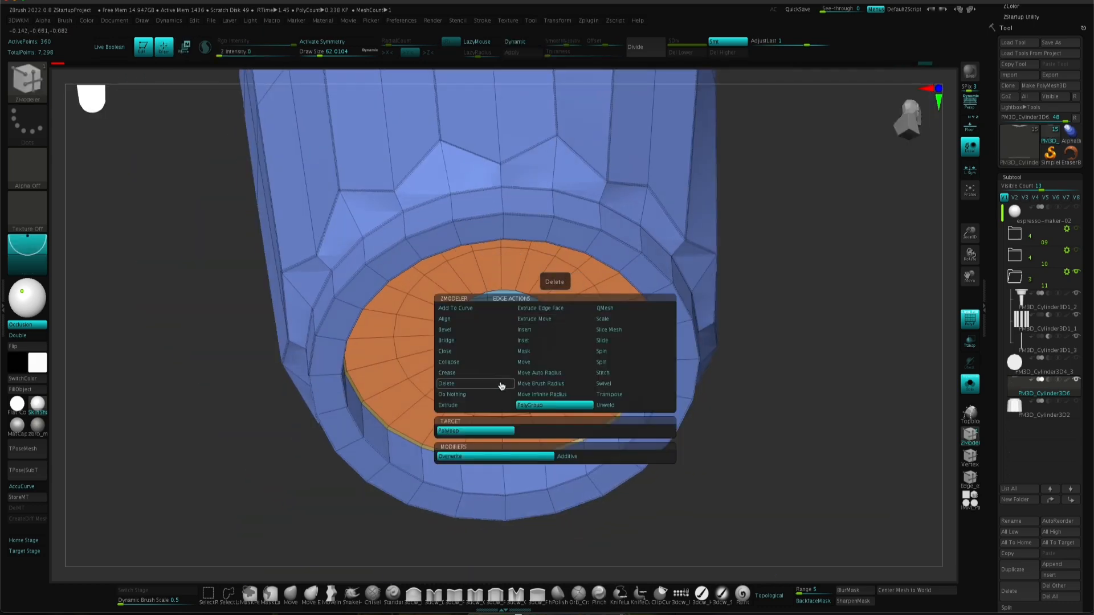
Step: Extrude the centre opening of the bottom cap into an inner column and adjust the column's height using a mask
left_click(473, 405)
left_click(491, 433)
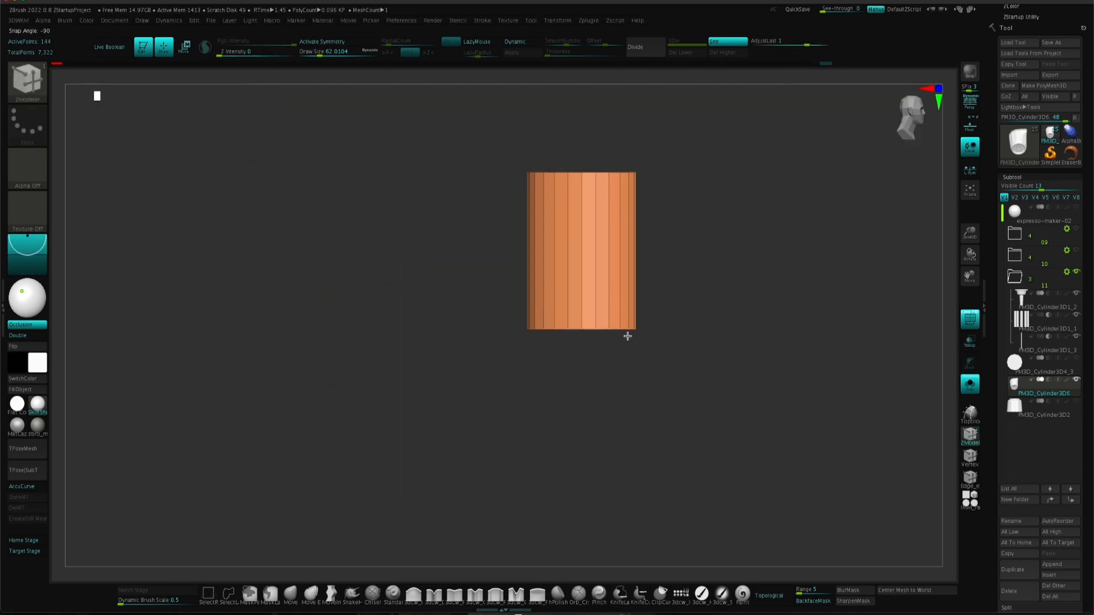
left_click_drag(415, 217, 679, 325, "ctrl")
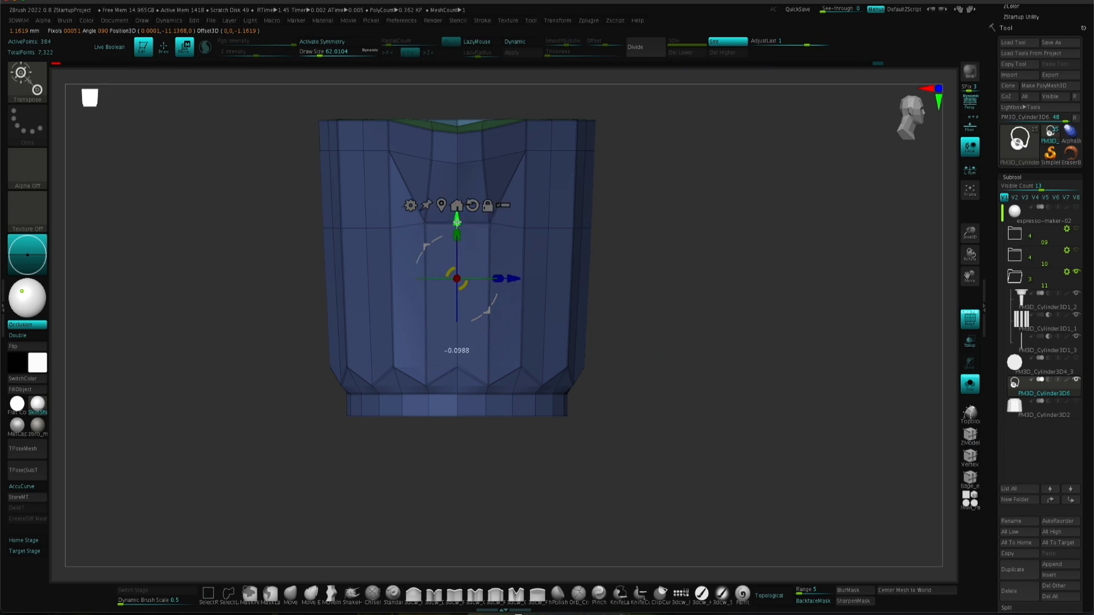
mouse_move(456, 223)
right_mouse_down()
mouse_move(505, 445)
mouse_move(581, 391)
mouse_move(581, 342)
mouse_move(581, 396)
mouse_move(584, 369)
mouse_move(518, 235)
mouse_move(699, 410)
mouse_move(727, 327)
mouse_move(664, 264)
mouse_move(685, 91)
mouse_move(664, 268)
mouse_move(634, 298)
mouse_move(625, 283)
mouse_move(596, 313)
mouse_move(684, 282)
right_mouse_up()
Step: Close the open floor inside the upper body around the column with the ZModeler brush
key("q")
key("b")
key("z")
key("m")
key("space")
left_click(635, 340)
left_click(631, 317)
left_click(693, 269)
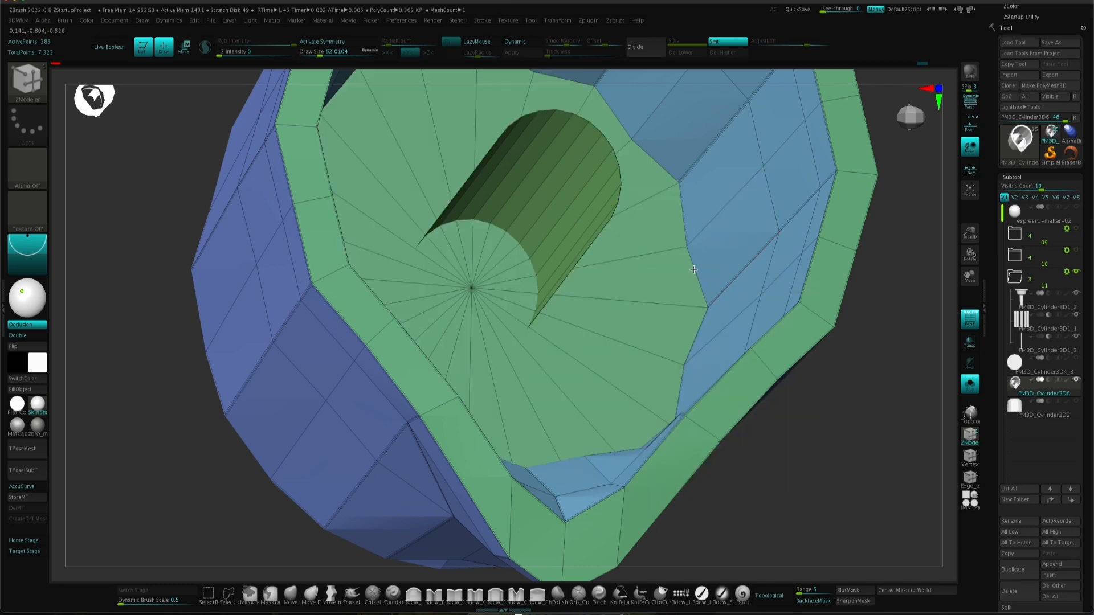
Step: Remove the centre of the chamber floor around the column and round the opening's edge using radial symmetry
right_click_drag(631, 257, 598, 298)
key("space")
left_click(570, 398)
left_click(578, 299)
left_click(575, 308, "ctrl+shift")
left_click(575, 308, "ctrl+shift")
key("4")
left_click(836, 132)
key("space")
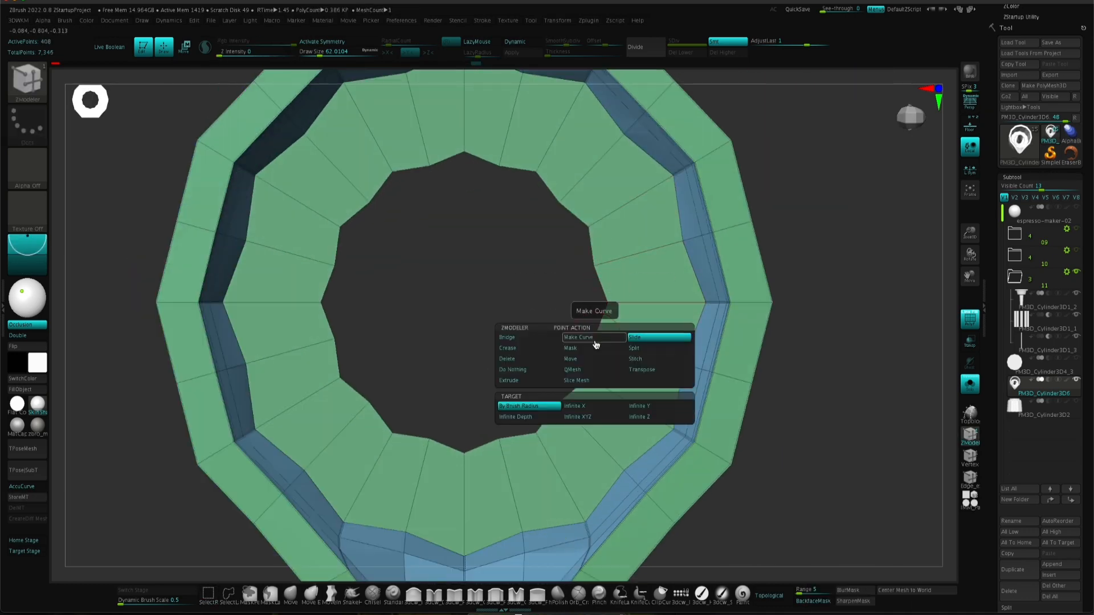
key("x")
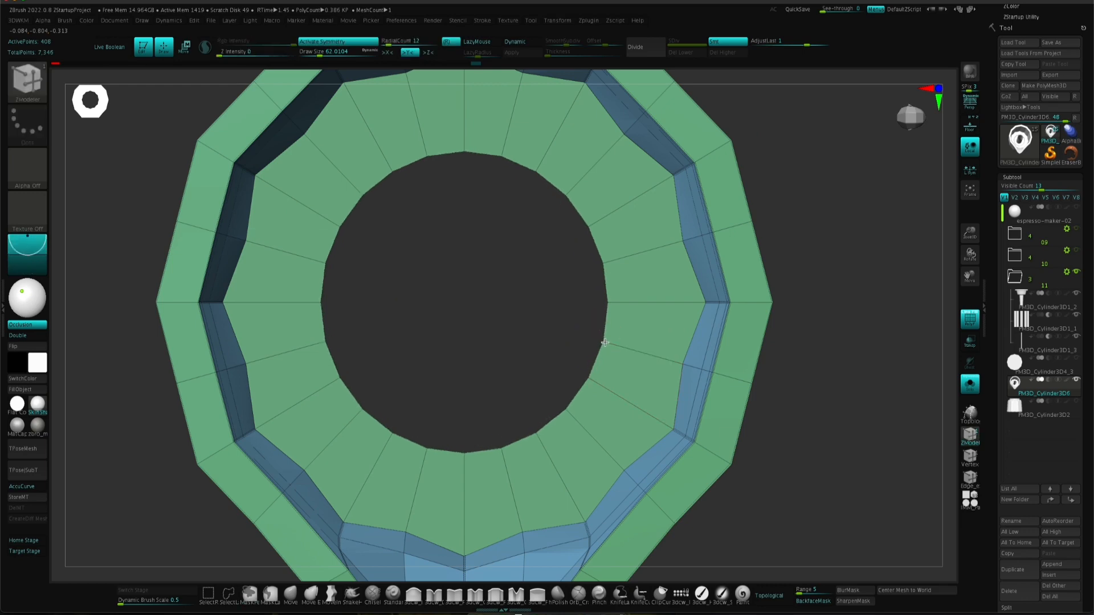
key("x")
Step: Scale the floor opening's edge inward around the inner column and turn on double-sided display
mouse_move(587, 396)
right_mouse_down()
mouse_move(598, 344)
mouse_move(596, 393)
right_mouse_up()
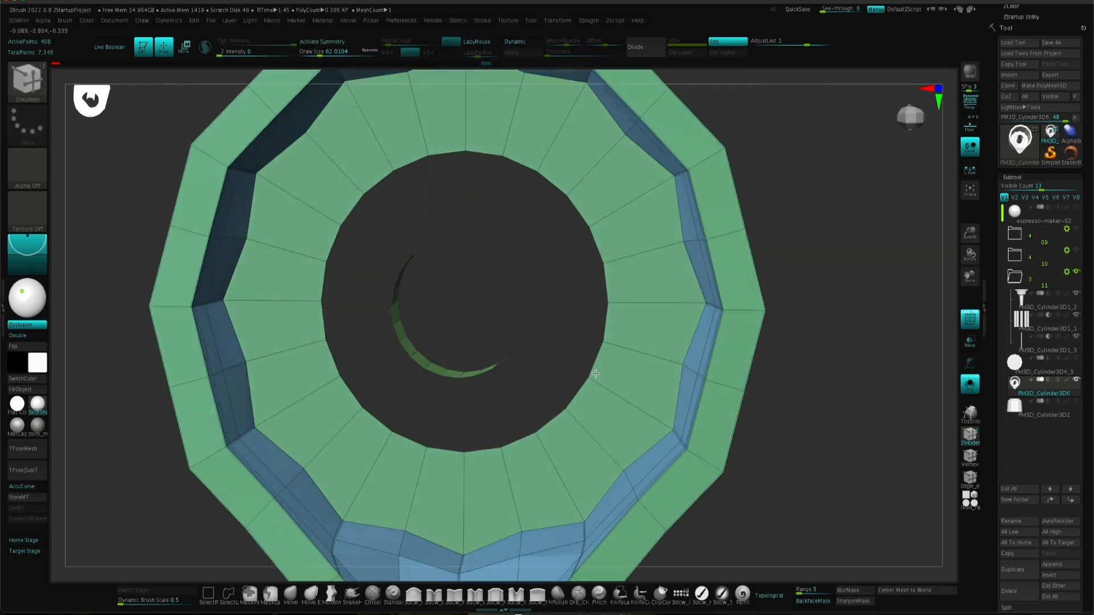
key("space")
left_click(585, 389)
key("w")
left_click_drag(470, 309, 454, 298)
left_click(29, 336)
mouse_move(575, 336)
right_mouse_down()
mouse_move(579, 295)
mouse_move(577, 326)
right_mouse_up()
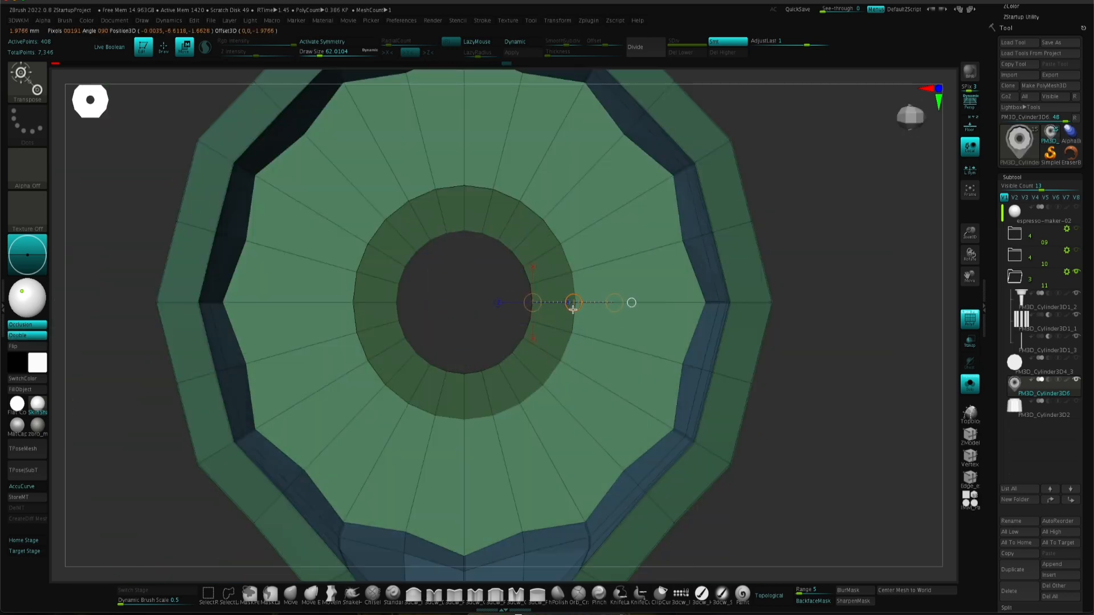
key("y")
Step: Extrude the floor opening's edge upward into an outer tube around the inner column
mouse_move(529, 346)
right_mouse_down()
mouse_move(527, 307)
mouse_move(579, 315)
mouse_move(558, 300)
mouse_move(569, 337)
mouse_move(593, 332)
right_mouse_up()
key("q")
key("space")
left_click(510, 409)
left_click_drag(591, 330, 872, 139)
key("ctrl+z")
right_click_drag(667, 341, 632, 296)
right_click_drag(540, 272, 562, 279)
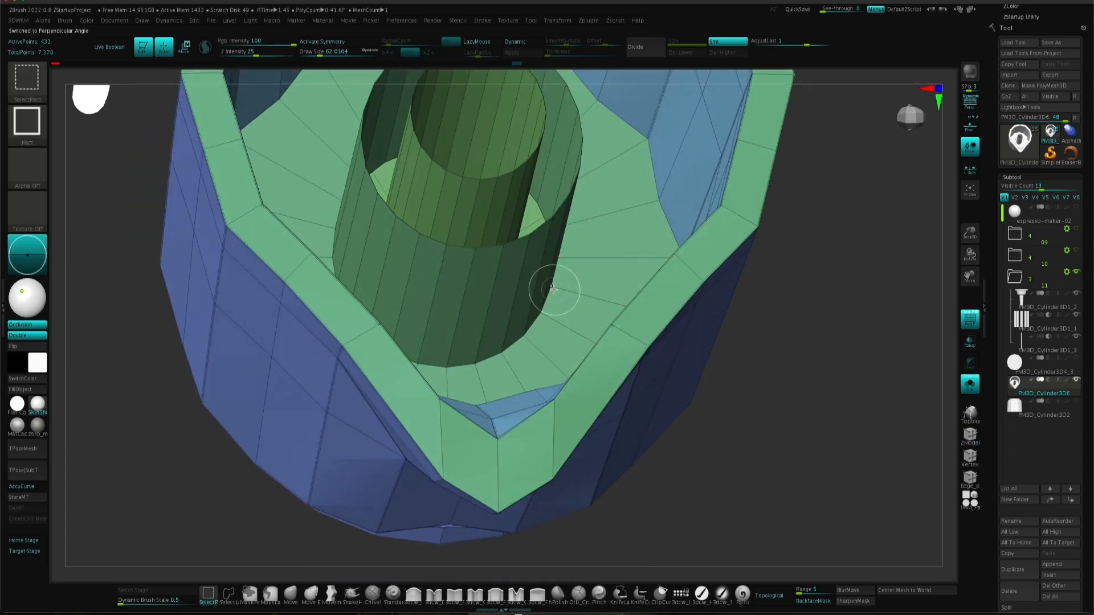
Step: Assign the floor and outer tube to their own polygroup, and adjust the tube's height with the rest masked
left_click(553, 289, "ctrl+shift")
key("g")
left_click(757, 200)
left_click(757, 200, "ctrl+shift")
right_click_drag(573, 279, 655, 452)
left_click(556, 286, "ctrl+shift")
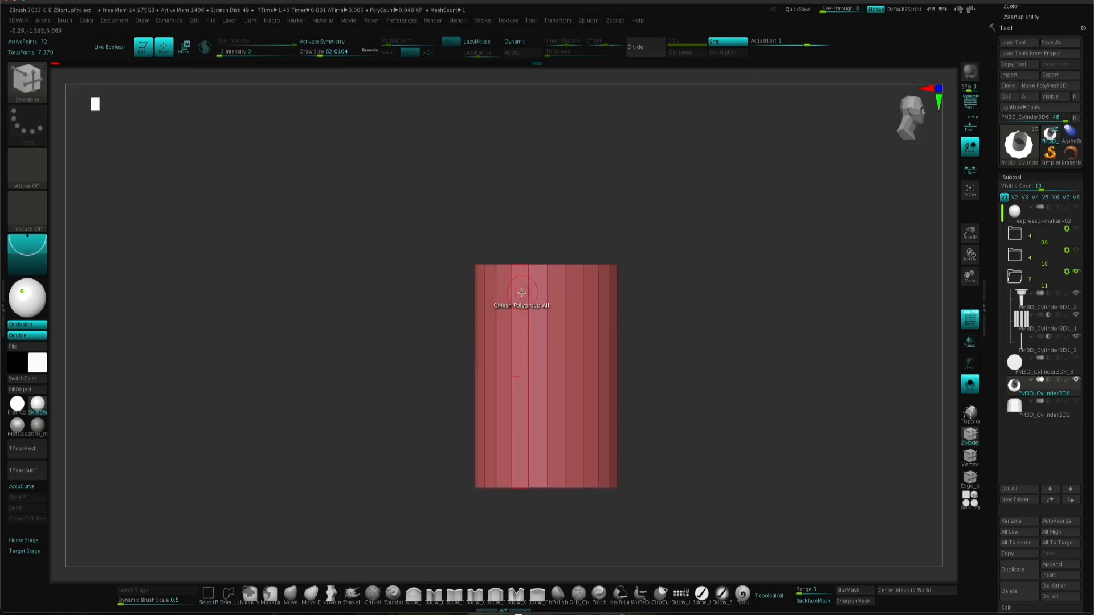
left_click(713, 314, "ctrl")
left_click(713, 314, "ctrl+shift")
key("w")
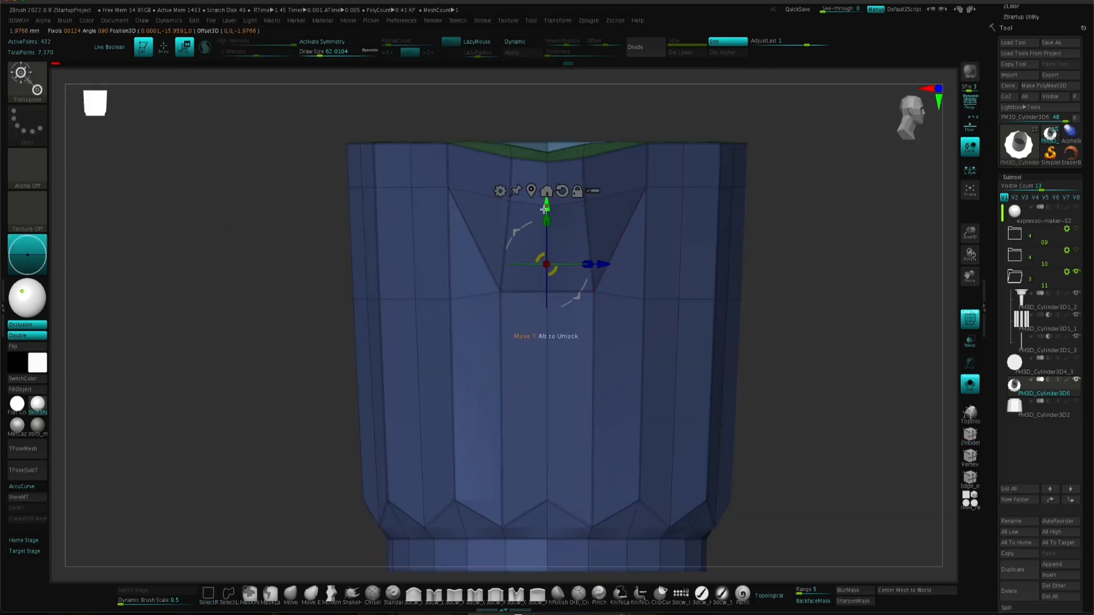
right_click_drag(552, 143, 555, 254)
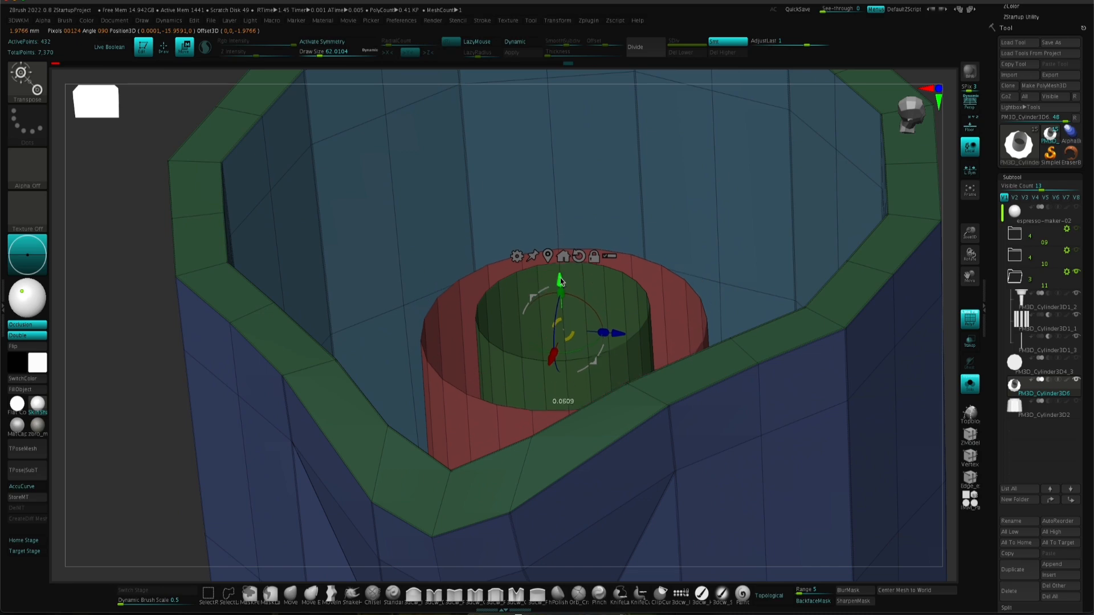
left_click_drag(562, 280, 560, 277)
right_click_drag(561, 277, 575, 268)
left_click_drag(136, 433, 166, 461, "ctrl")
Step: Bridge the top edges of the outer tube and the inner column pair by pair to form a rim
mouse_move(340, 415)
right_mouse_down("alt")
mouse_move(547, 307)
mouse_move(592, 369)
mouse_move(627, 370)
right_mouse_up("alt")
key("q")
key("space")
left_click(452, 344)
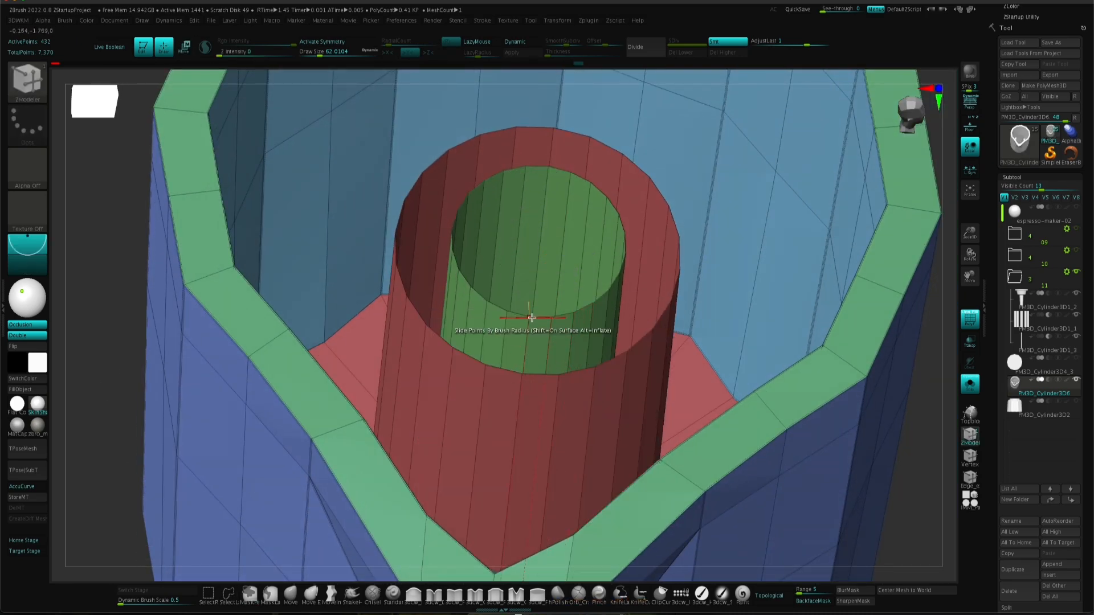
left_click(583, 309)
left_click(605, 363)
right_click_drag(605, 362, 527, 363)
right_click(581, 440)
left_click(521, 356)
left_click(598, 345)
right_click_drag(599, 345, 524, 362)
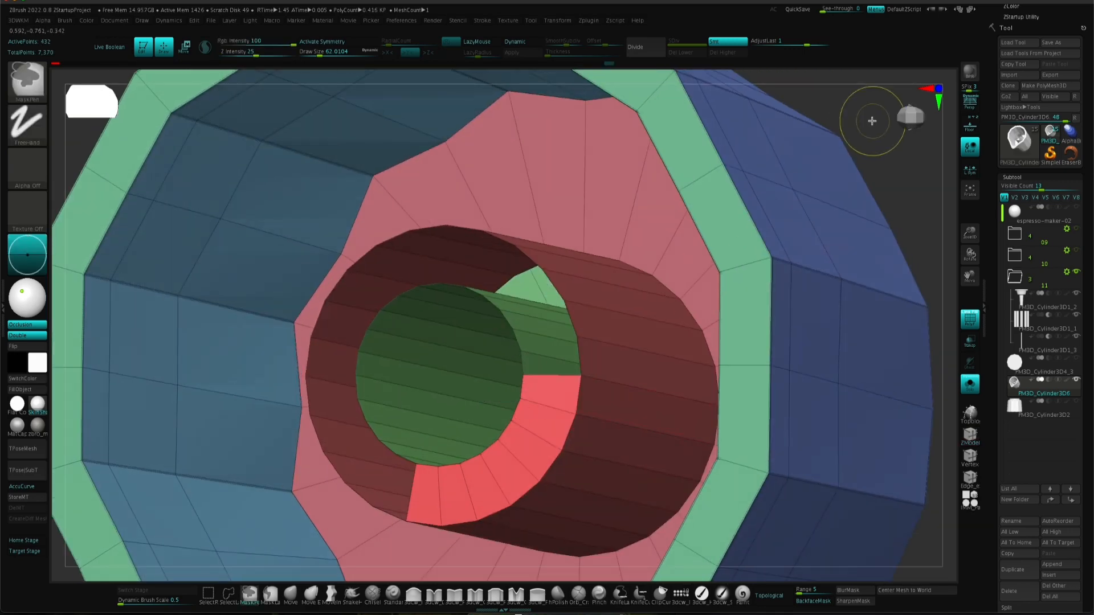
left_click(572, 321)
right_click_drag(571, 321, 575, 342)
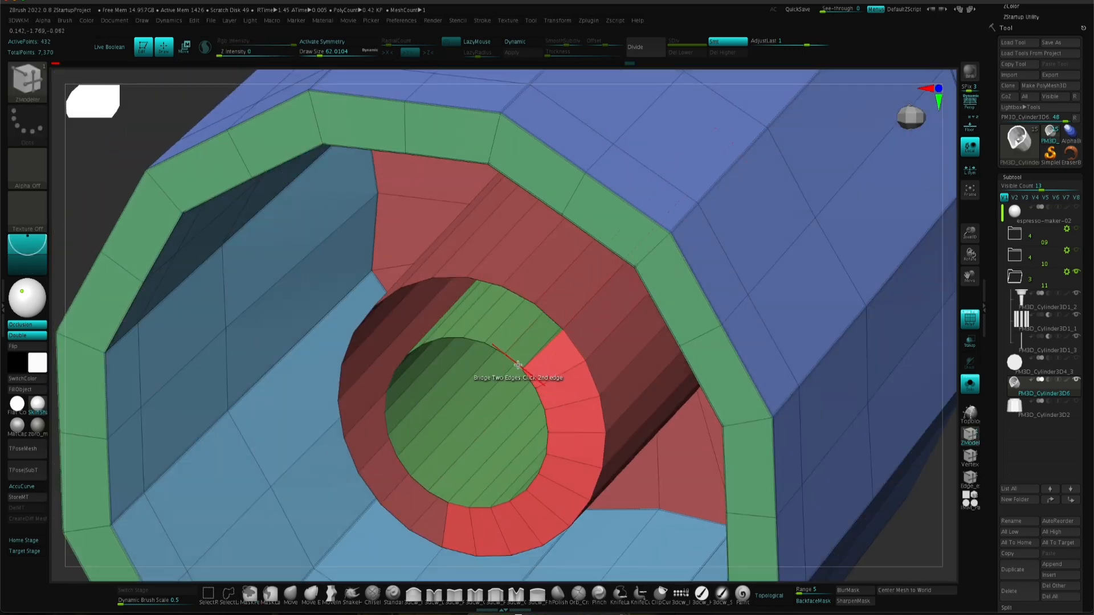
left_click(490, 285)
left_click(474, 339)
right_click_drag(474, 340, 524, 319)
left_click(477, 280)
left_click(665, 308)
left_click(506, 312)
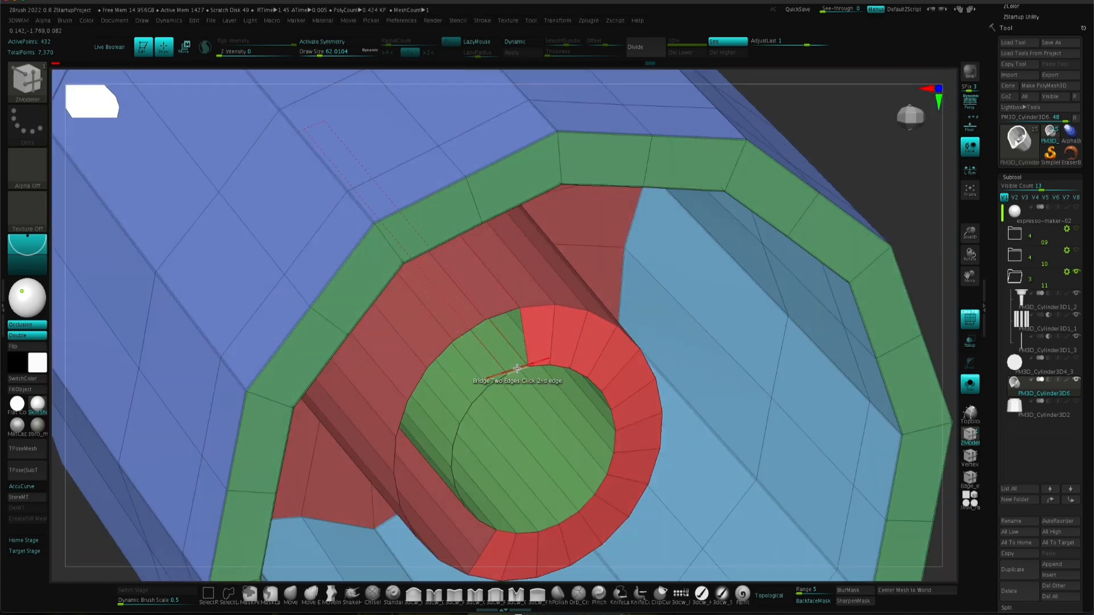
right_click_drag(495, 380, 476, 371)
left_click(418, 386)
left_click(393, 418)
right_click_drag(393, 418, 439, 273)
left_click(476, 333)
left_click(438, 268)
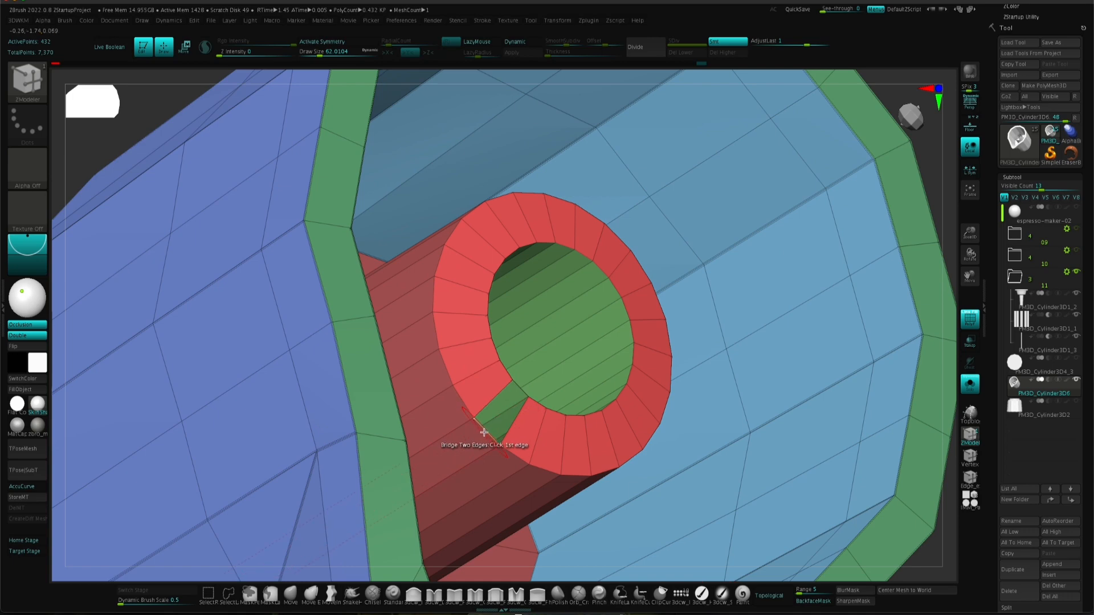
Step: Crease the complete edge loop of the column's rim and check it with the Dynamic Subdiv preview
right_click_drag(514, 412, 605, 398, "ctrl")
right_click_drag(568, 352, 487, 442, "ctrl")
key("space")
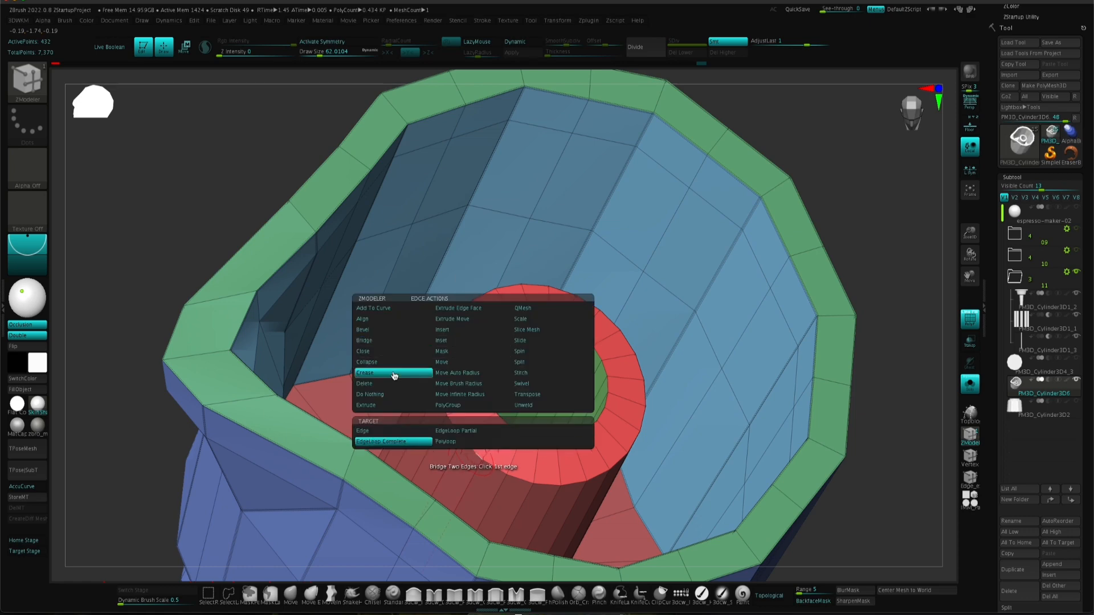
left_click(395, 375)
left_click(589, 339)
key("d")
right_click_drag(604, 415, 612, 314)
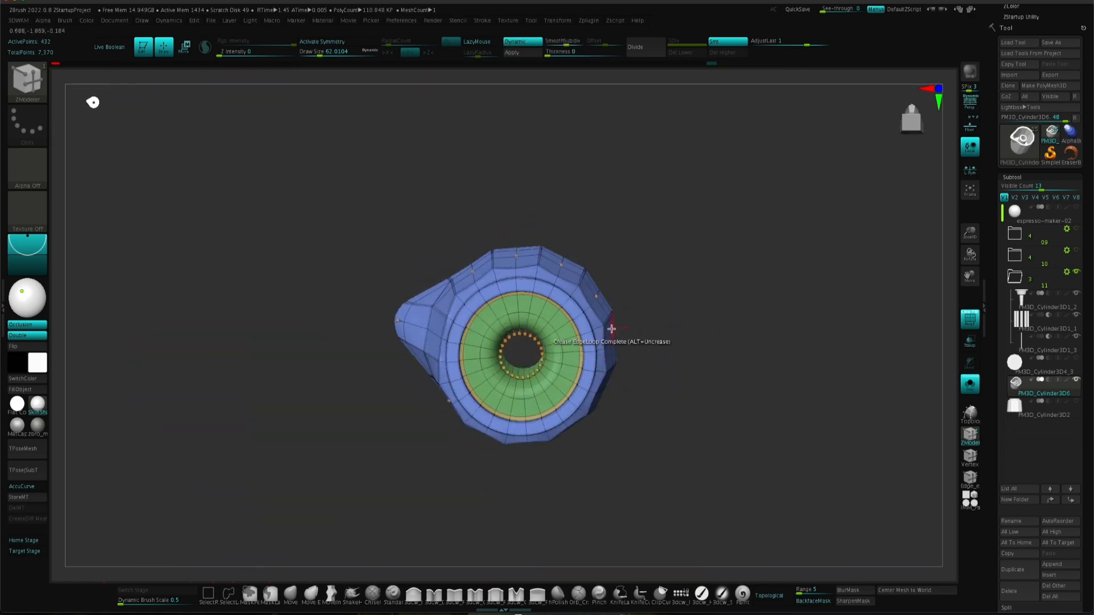
right_click_drag(717, 403, 589, 389)
key("shift+d")
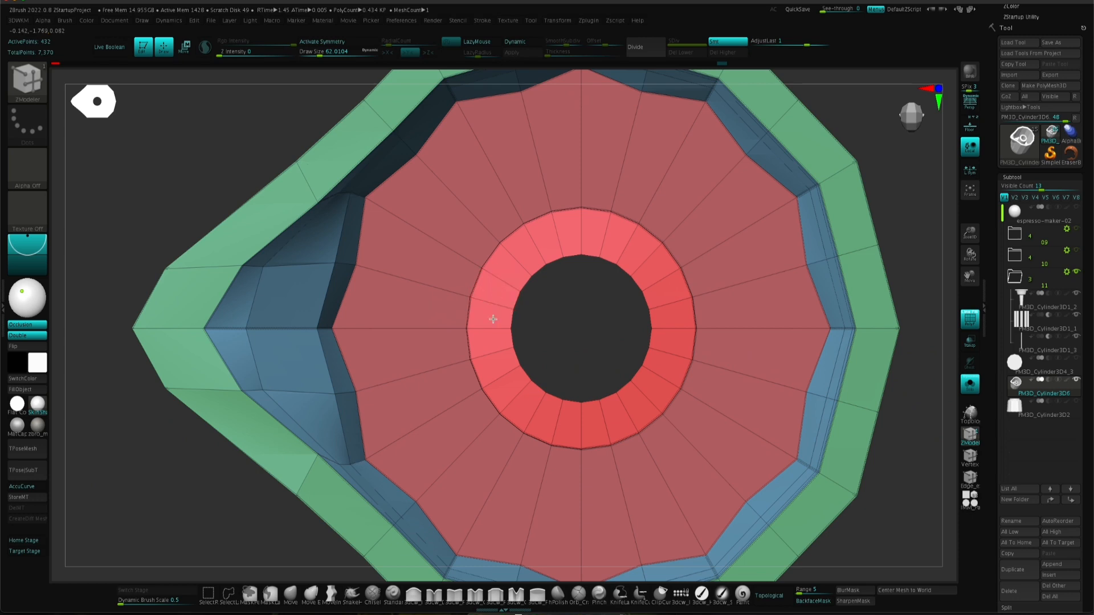
Step: Delete the rim faces on two opposite sides of the column's top
key("space")
left_click(473, 321)
left_click(408, 254)
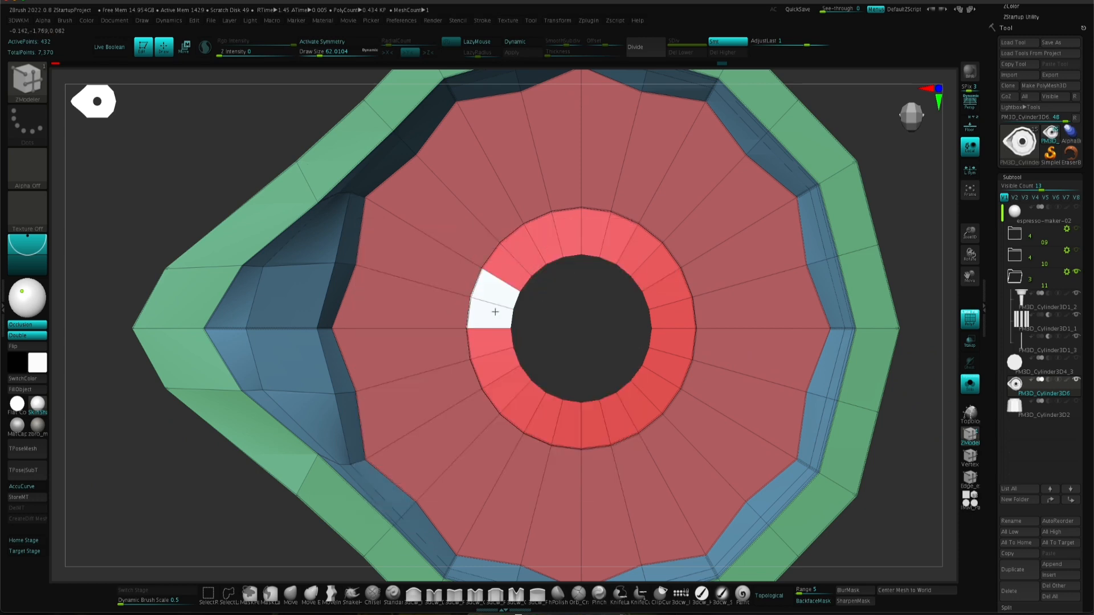
key("space")
left_click(553, 278)
left_click(683, 342)
right_click_drag(683, 342, 624, 313)
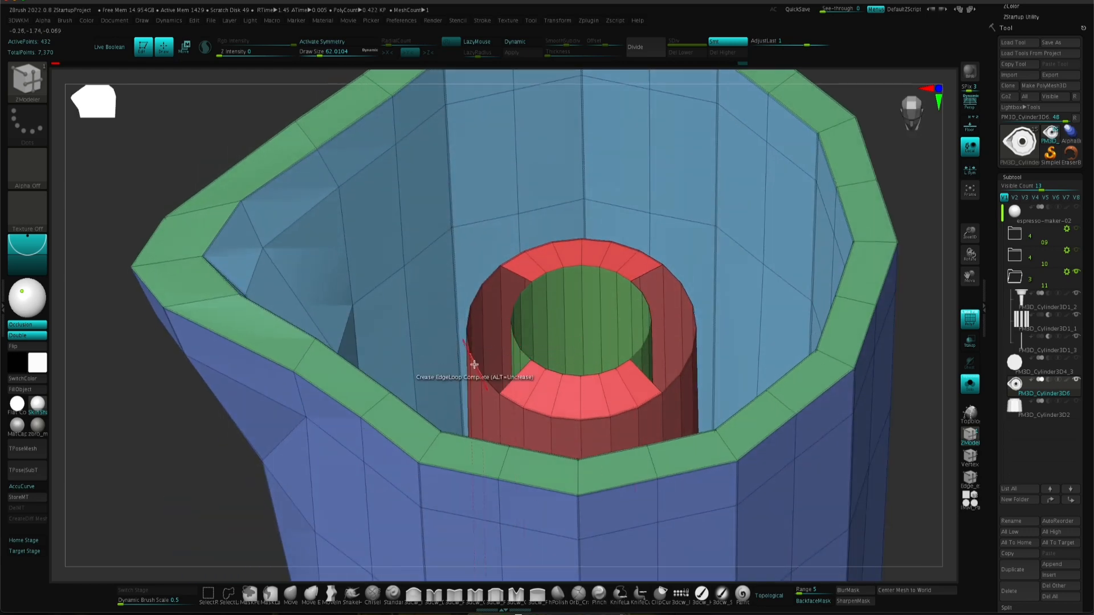
Step: Bridge the open rim gaps across the column's top into a curved, segmented arch
key("space")
left_click(450, 431)
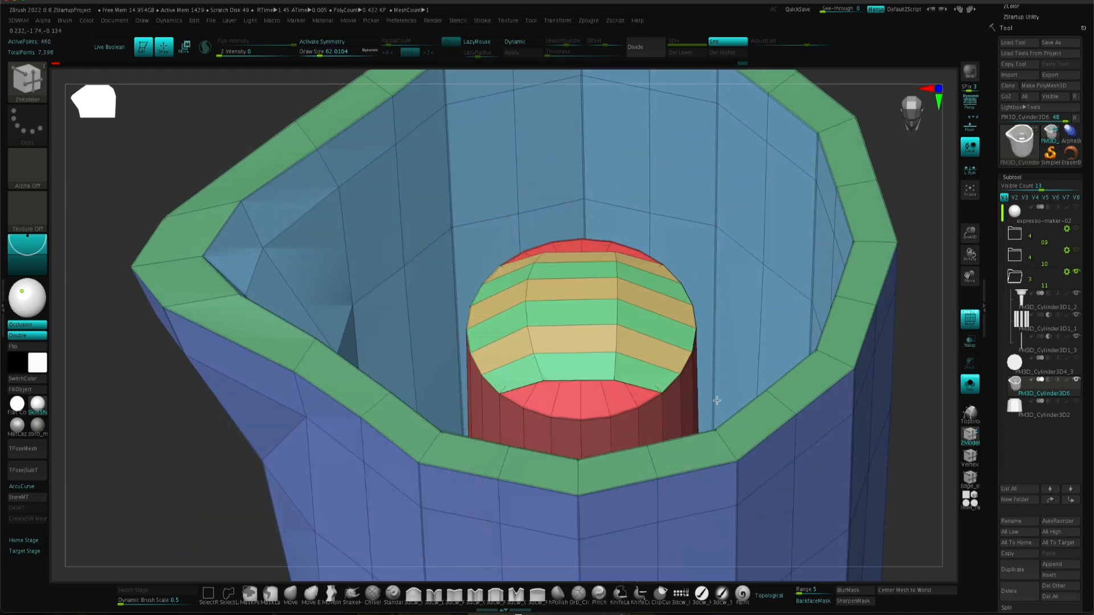
right_click_drag(763, 415, 65, 312, "shift")
mouse_move(381, 279)
right_mouse_down()
mouse_move(415, 361)
mouse_move(379, 292)
right_mouse_up()
left_click(27, 346)
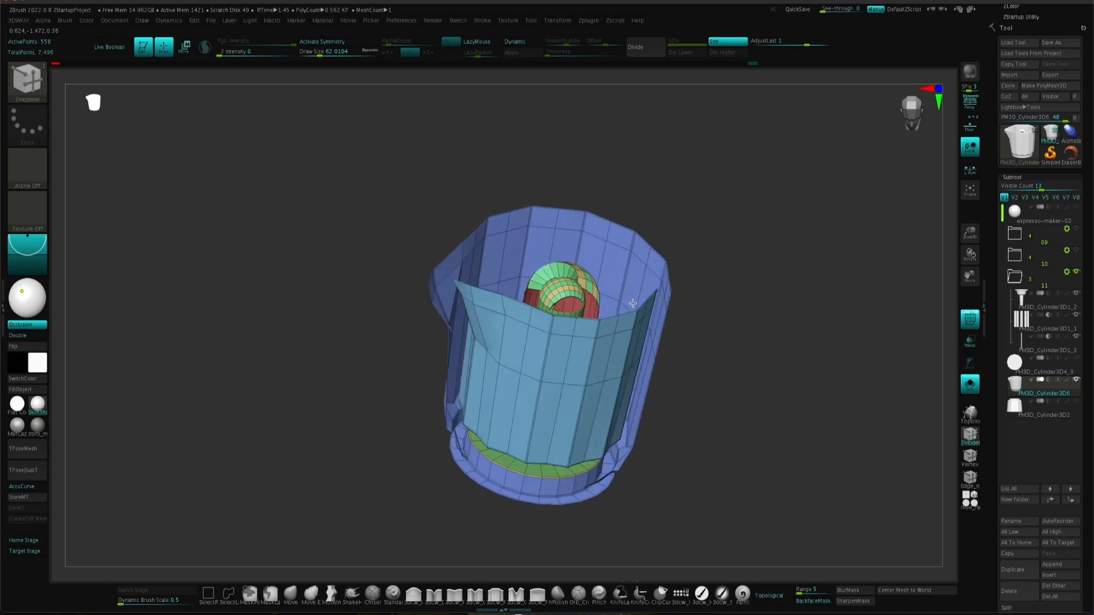
right_click_drag(256, 354, 269, 304, "shift")
mouse_move(687, 311)
right_mouse_down("shift")
mouse_move(764, 290)
mouse_move(634, 313)
mouse_move(746, 370)
right_mouse_up("shift")
Step: Isolate the column and adjust the arch's height with lasso masks and the move gizmo, then clear the mask
left_click_drag(505, 354, 451, 338, "ctrl")
left_click_drag(642, 334, 638, 338, "ctrl")
key("w")
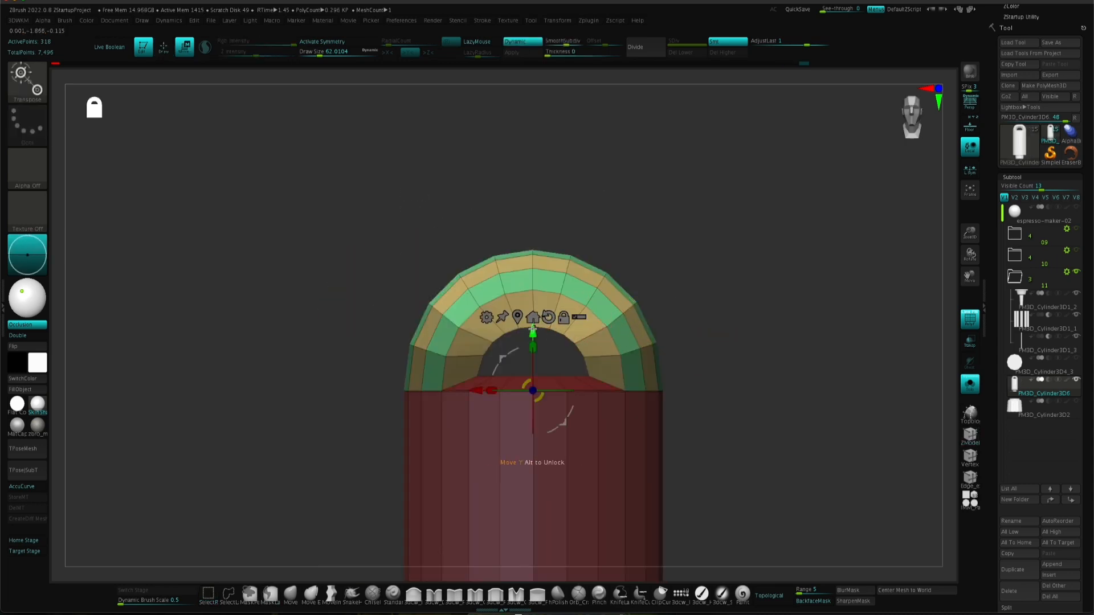
left_click_drag(508, 338, 508, 331, "ctrl")
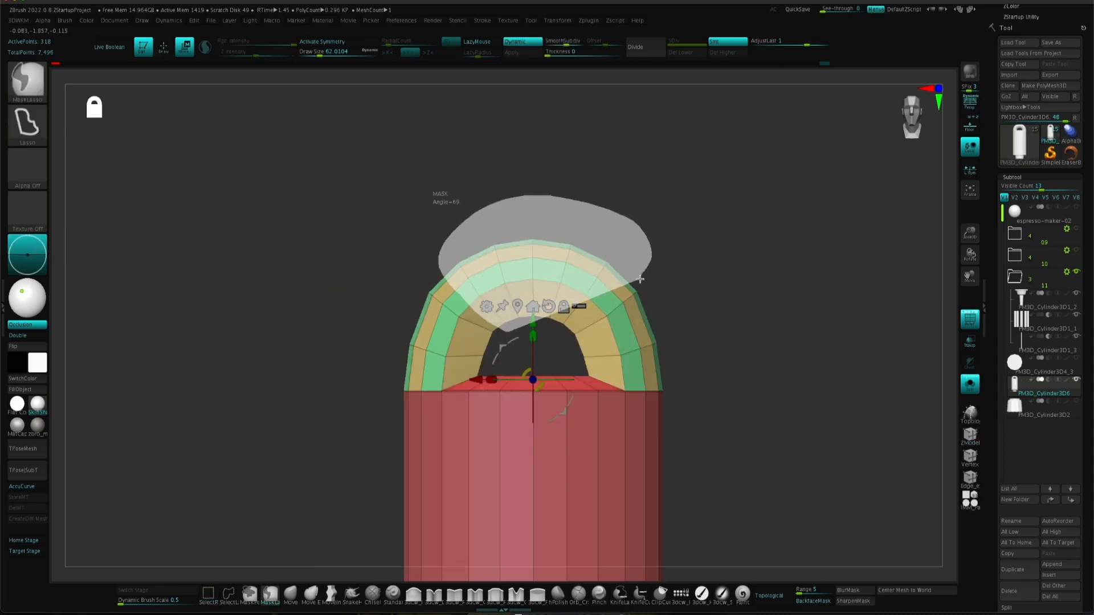
left_click_drag(640, 279, 639, 281, "ctrl")
left_click_drag(530, 308, 531, 309)
left_click_drag(748, 309, 757, 317, "ctrl")
left_click(758, 320, "ctrl+shift")
Step: Insert supporting edge loops on the column's arched cap to tighten its smoothed openings
right_click_drag(762, 344, 686, 327)
mouse_move(791, 323)
right_mouse_down()
mouse_move(743, 330)
mouse_move(767, 340)
mouse_move(762, 381)
mouse_move(732, 342)
mouse_move(661, 362)
mouse_move(544, 333)
mouse_move(606, 352)
mouse_move(661, 248)
right_mouse_up()
key("q")
key("space")
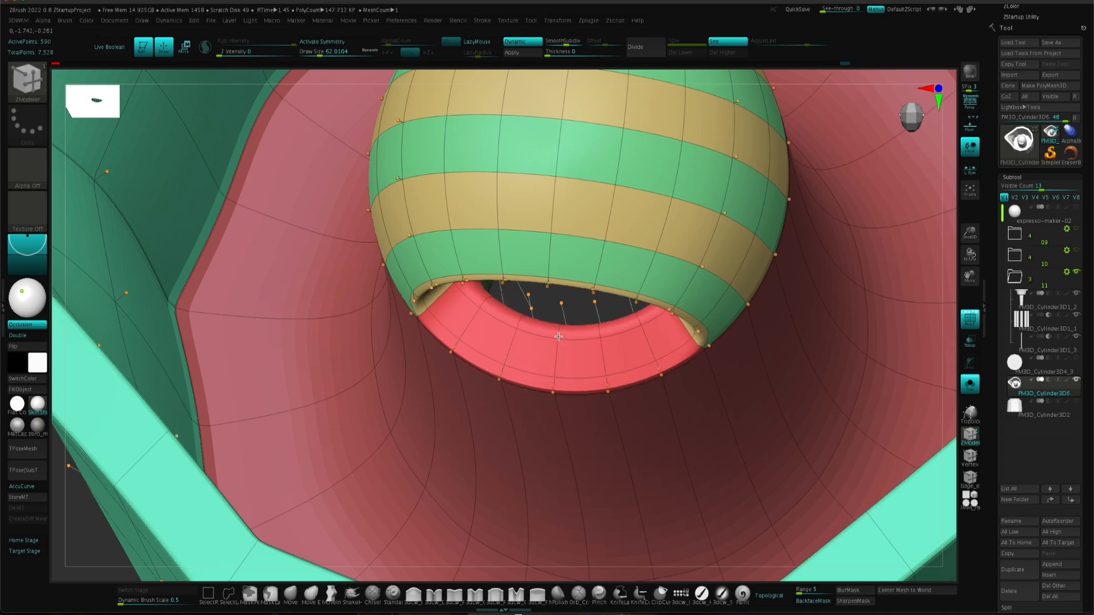
right_click_drag(561, 309, 692, 207)
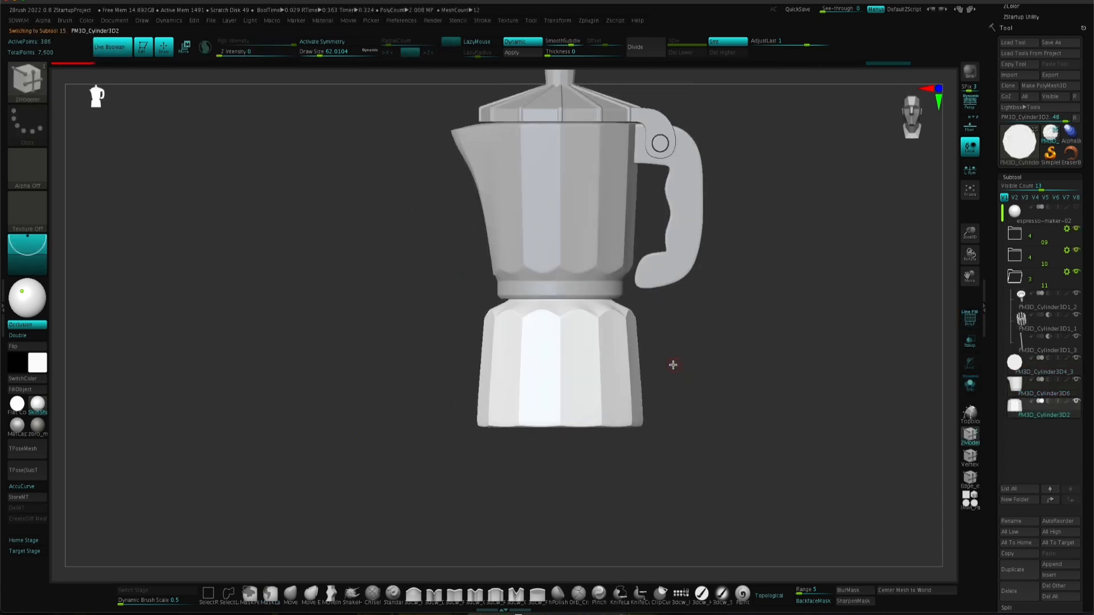
Step: Select the lower body with the whole pot visible and place the gizmo on its side facet
left_click(576, 283, "alt")
mouse_move(644, 341)
right_mouse_down("shift")
mouse_move(712, 345)
mouse_move(624, 347)
right_mouse_up("shift")
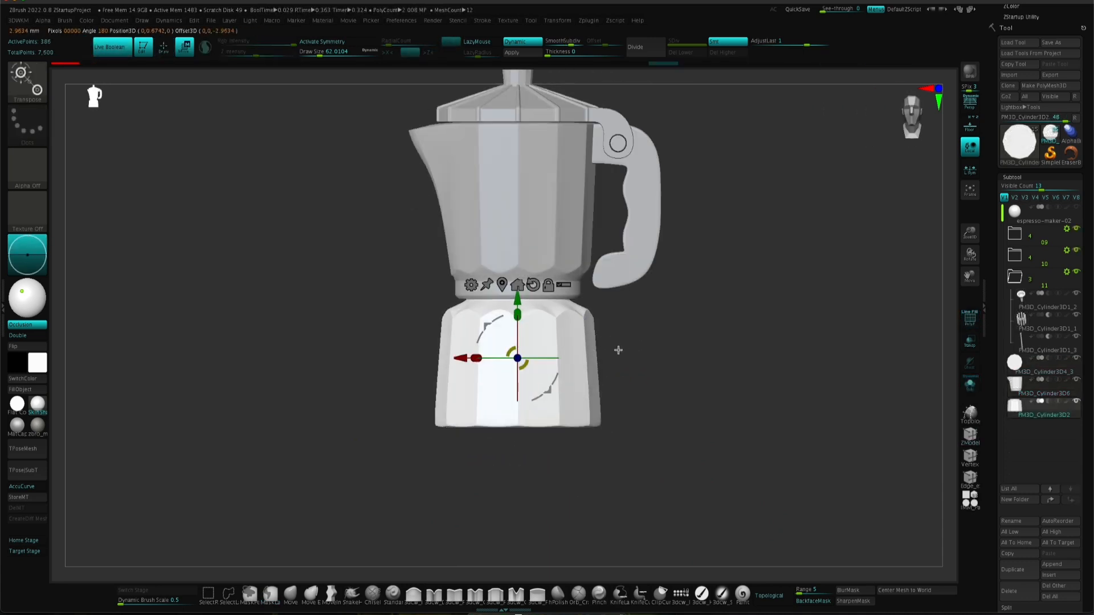
left_click(532, 320, "alt")
right_click_drag(544, 354, 606, 357)
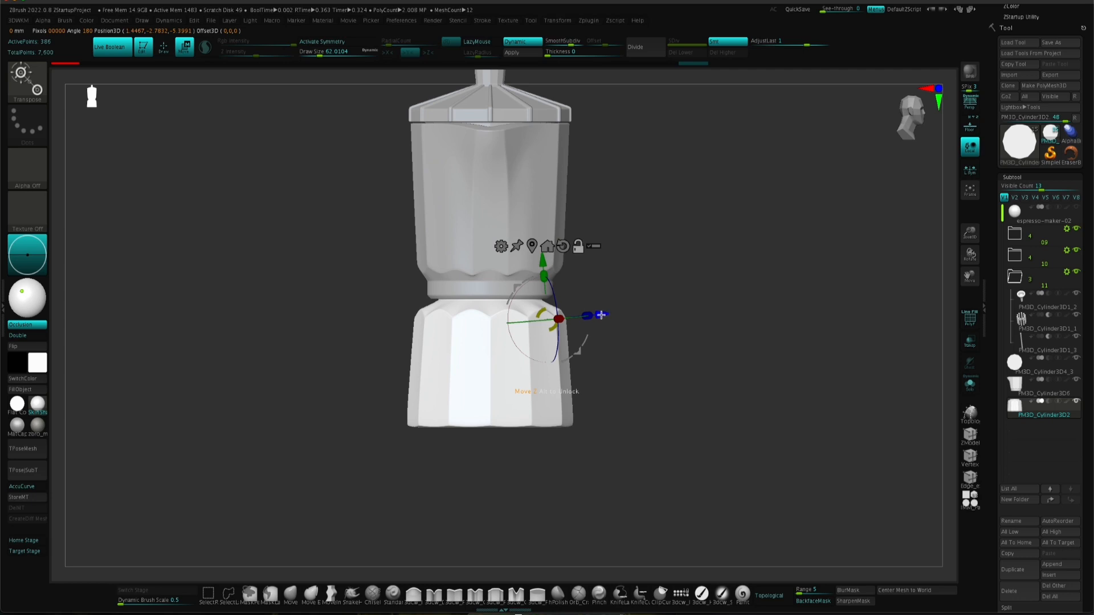
key("ctrl+z")
right_click_drag(692, 335, 641, 388, "shift")
left_click_drag(537, 240, 538, 261)
right_click_drag(652, 345, 716, 347, "shift")
left_click(716, 347, "ctrl")
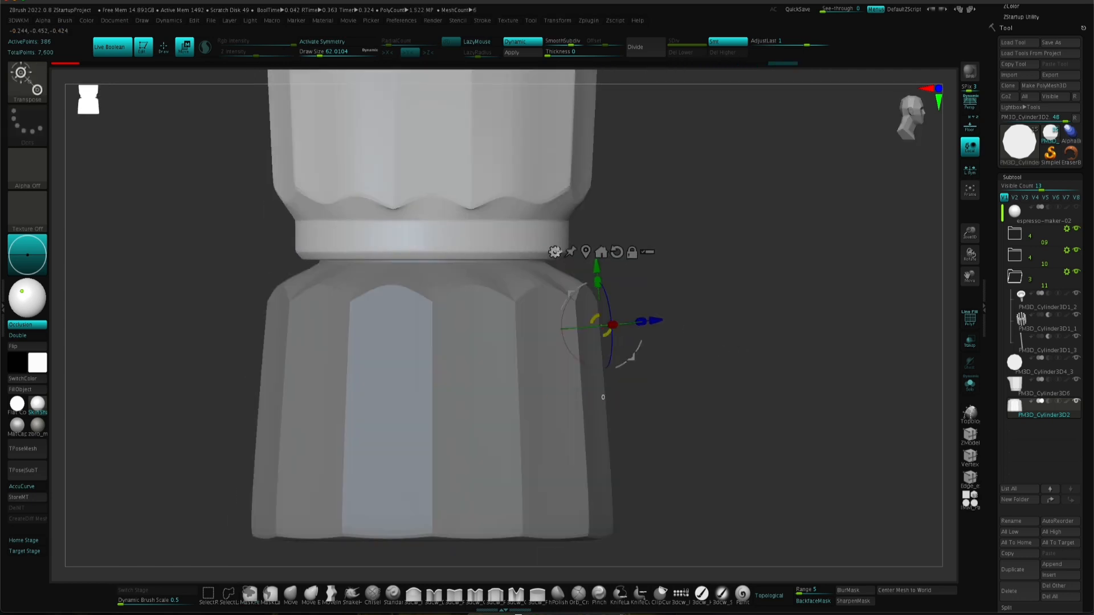
Step: Add a cylinder primitive as a separate subtool at the lower body's upper side
left_click(556, 251)
left_click(659, 306)
right_click_drag(659, 306, 632, 319)
right_click_drag(633, 319, 774, 361)
left_click(774, 361, "ctrl")
key("space")
left_click(755, 344)
right_click_drag(653, 348, 593, 442)
right_click_drag(565, 357, 557, 348)
Step: Reduce the new cylinder to eight sides and show its polyframe against the lower body
left_click(489, 301)
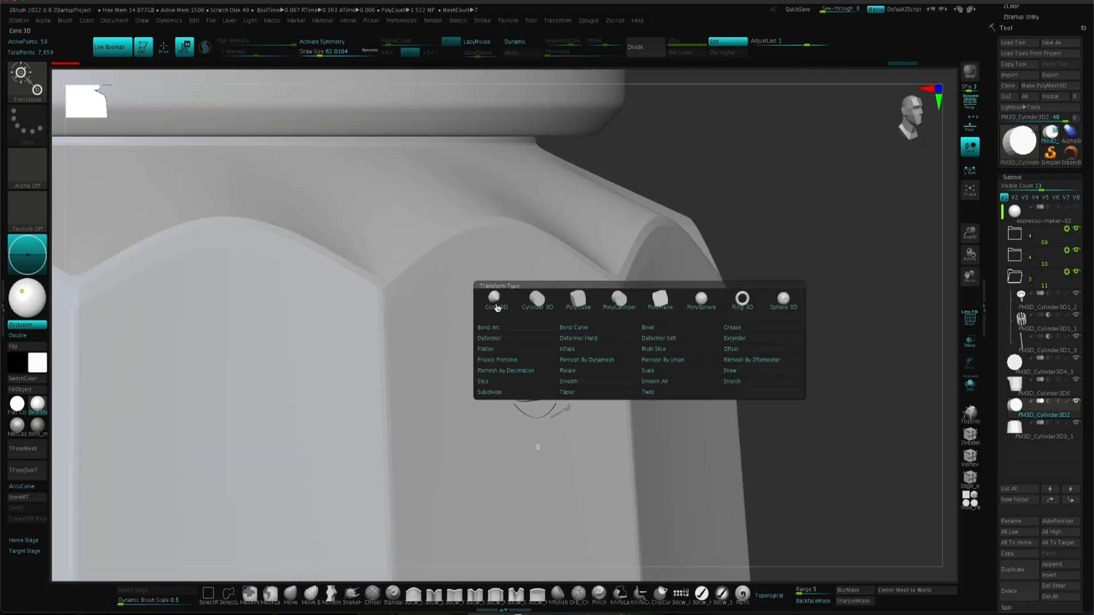
left_click(651, 327)
right_click_drag(583, 396, 630, 498, "ctrl")
left_click(969, 384)
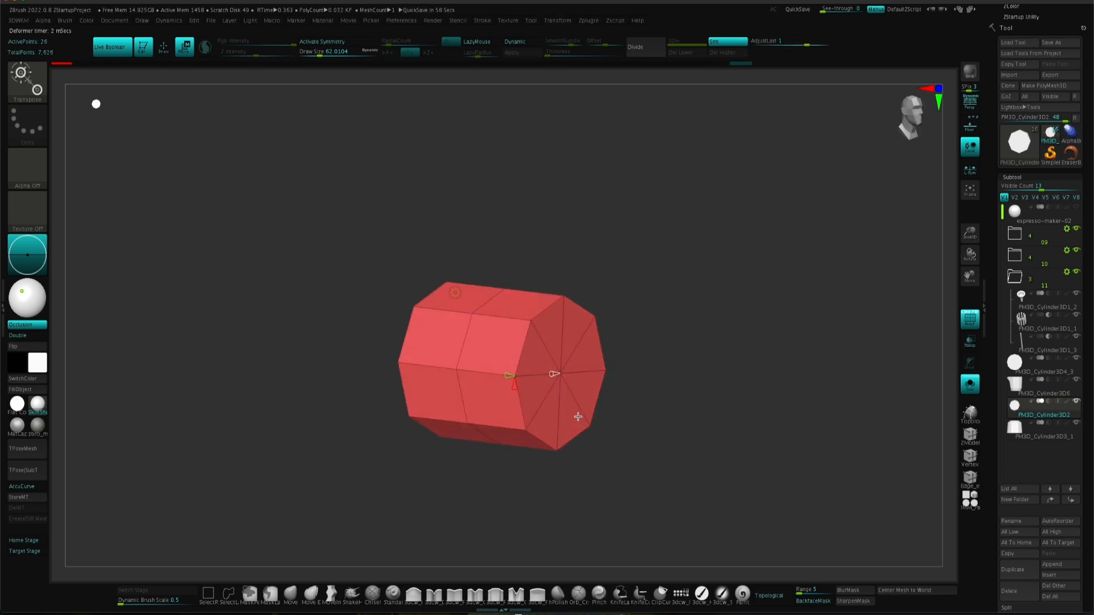
key("alt+s")
left_click_drag(658, 344, 527, 357)
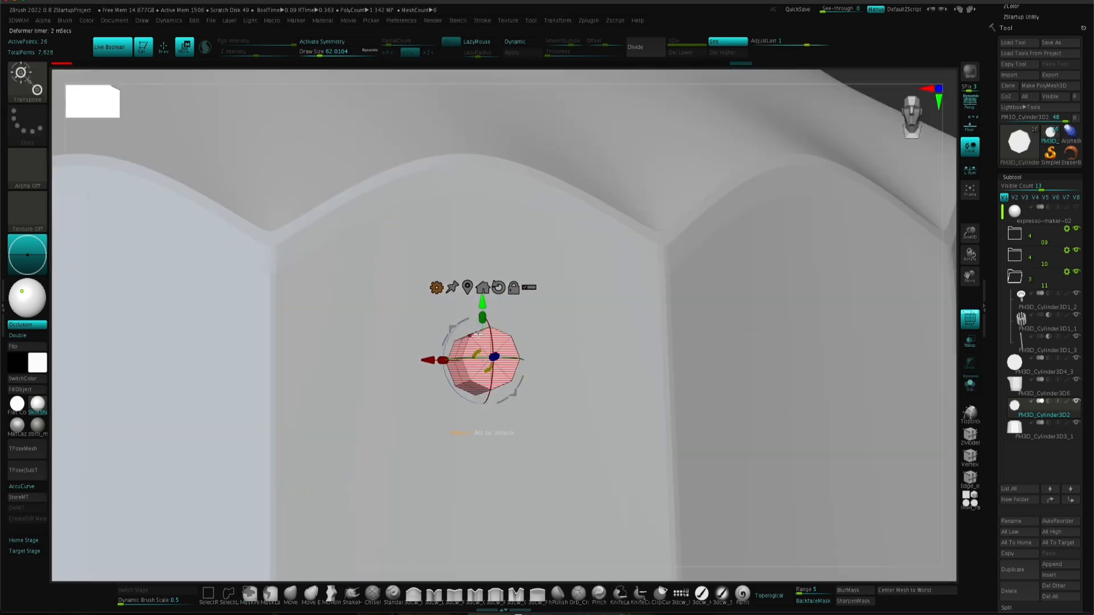
Step: Position the cylinder on the lower body's facet, flatten it into a thin disc, and enable Dynamic Subdiv
left_click_drag(466, 283, 461, 359)
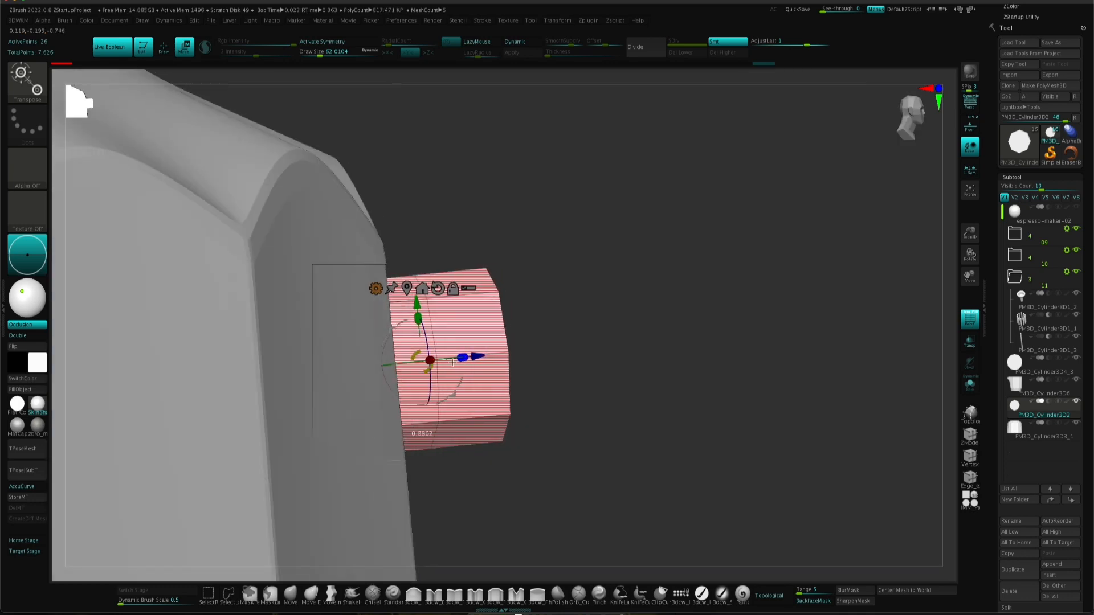
left_click_drag(278, 117, 575, 339)
mouse_move(507, 252)
left_mouse_down()
mouse_move(456, 259)
mouse_move(504, 262)
left_mouse_up()
right_click_drag(541, 264, 597, 364)
key("space")
key("d")
right_click_drag(497, 383, 541, 365)
Step: Inset the disc's front face and extrude it into a smaller raised boss with the ZModeler brush
key("q")
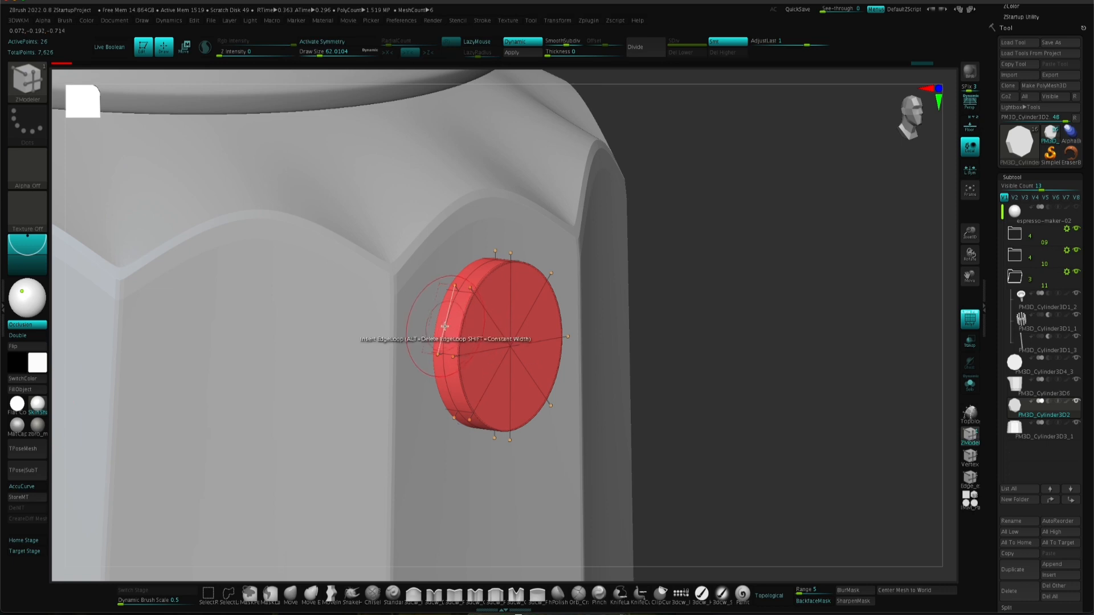
right_click_drag(446, 324, 542, 366)
key("space")
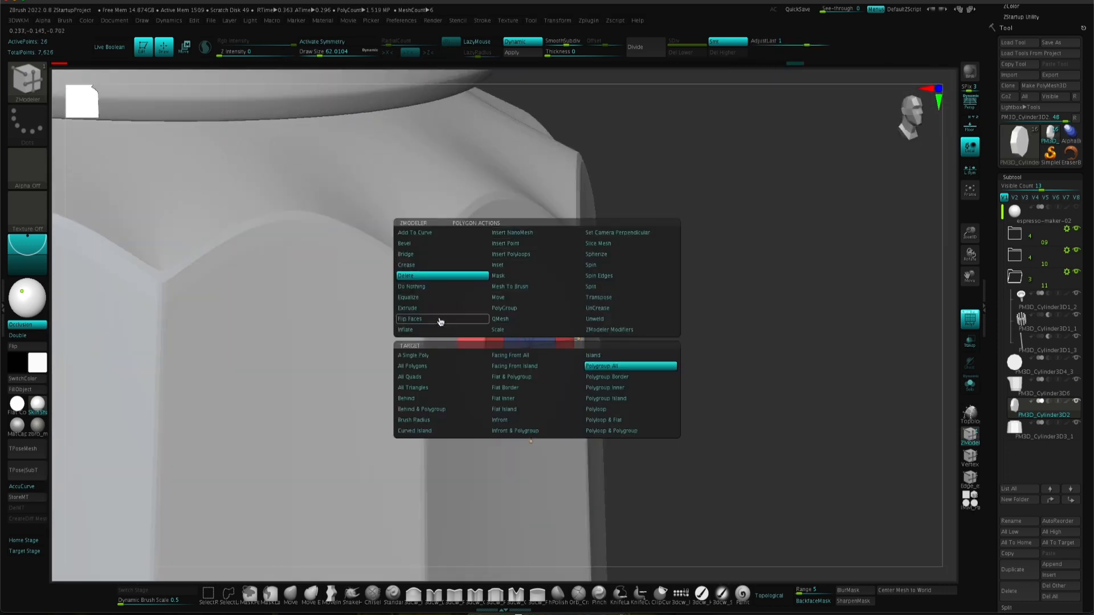
left_click(505, 309)
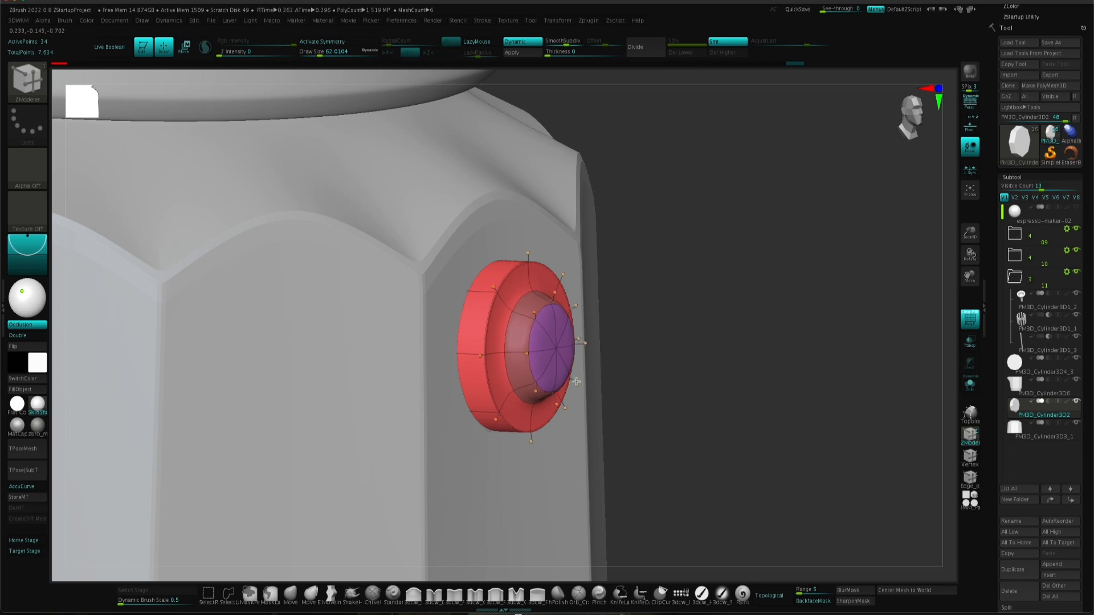
right_click_drag(587, 385, 570, 347)
Step: Insert an edge loop around the boss's base to tighten its transition to the disc
key("a")
left_click(655, 279)
right_click_drag(484, 319, 596, 365)
key("space")
left_click(416, 332)
left_click(488, 355)
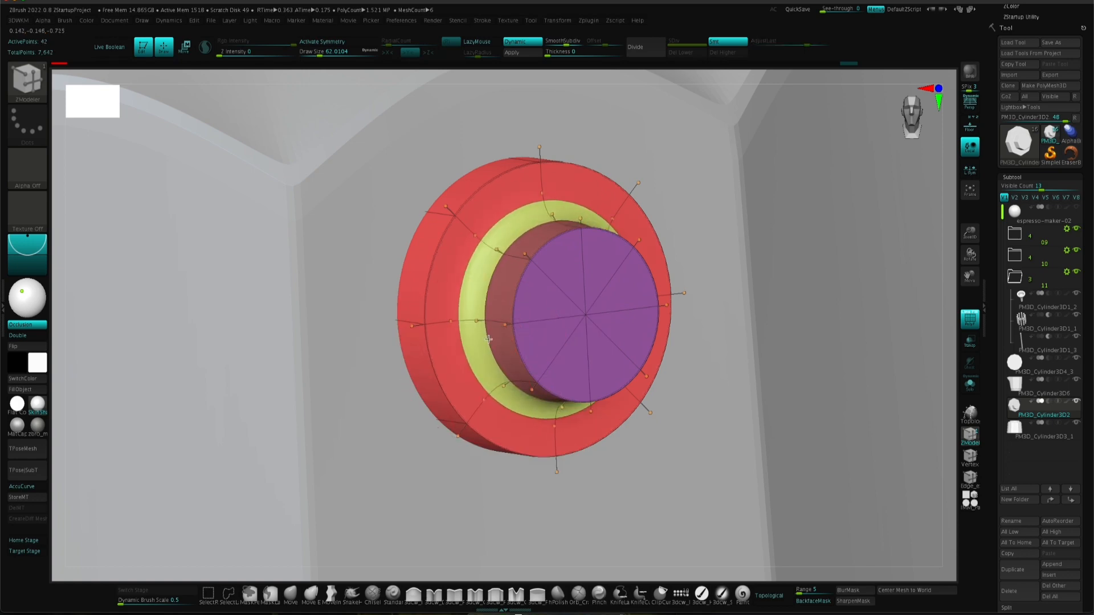
Step: Move the valve piece slightly outward from the lower body's facet
right_click_drag(491, 361, 581, 357)
key("w")
left_click_drag(658, 316, 682, 317)
mouse_move(616, 383)
right_mouse_down()
mouse_move(589, 359)
mouse_move(600, 373)
mouse_move(622, 371)
mouse_move(600, 370)
right_mouse_up()
Step: Turn off Dynamic Subdiv, inset the boss's front face, and push the inset inward to form a recessed hole
key("shift+d")
key("q")
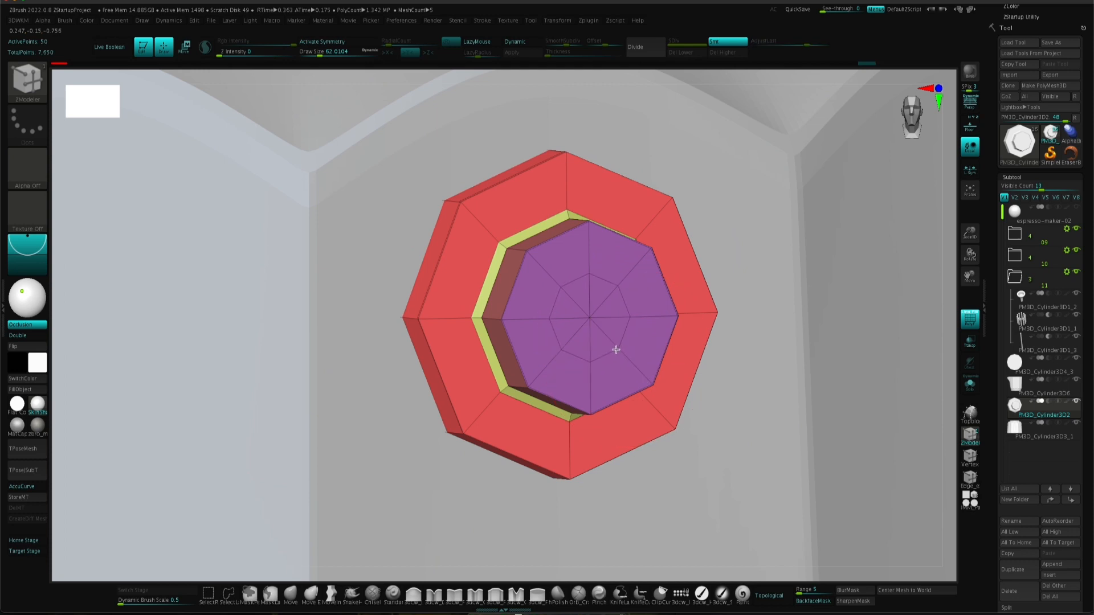
right_click_drag(617, 352, 606, 395)
key("space")
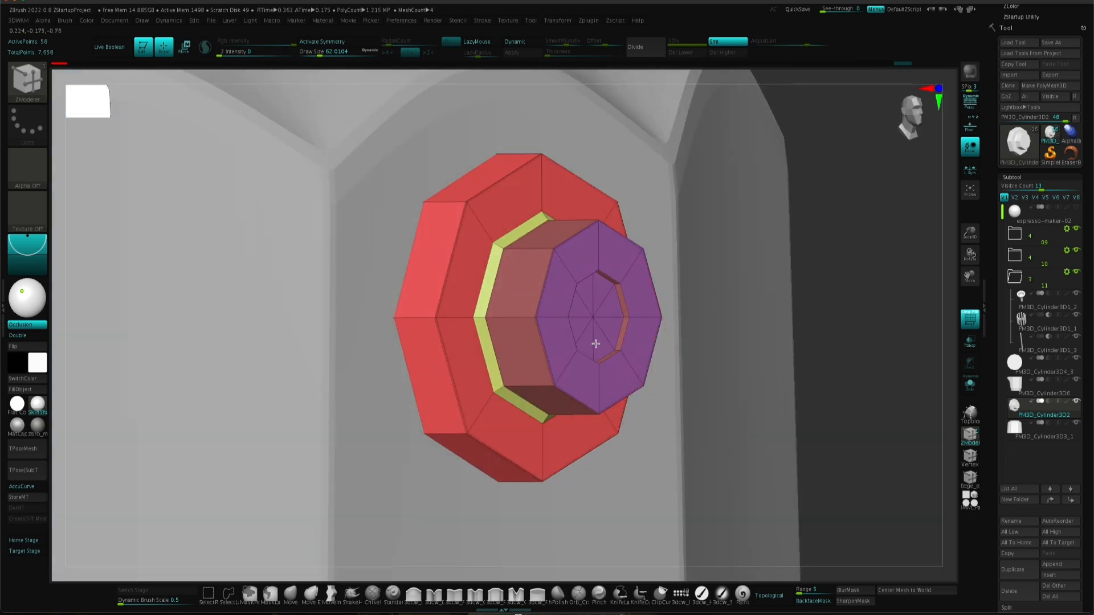
Step: Bevel the complete edge loops of the recessed hole, the boss's front rim, and the disc's outer front rim
right_click_drag(566, 338, 599, 306)
key("space")
left_click(542, 342)
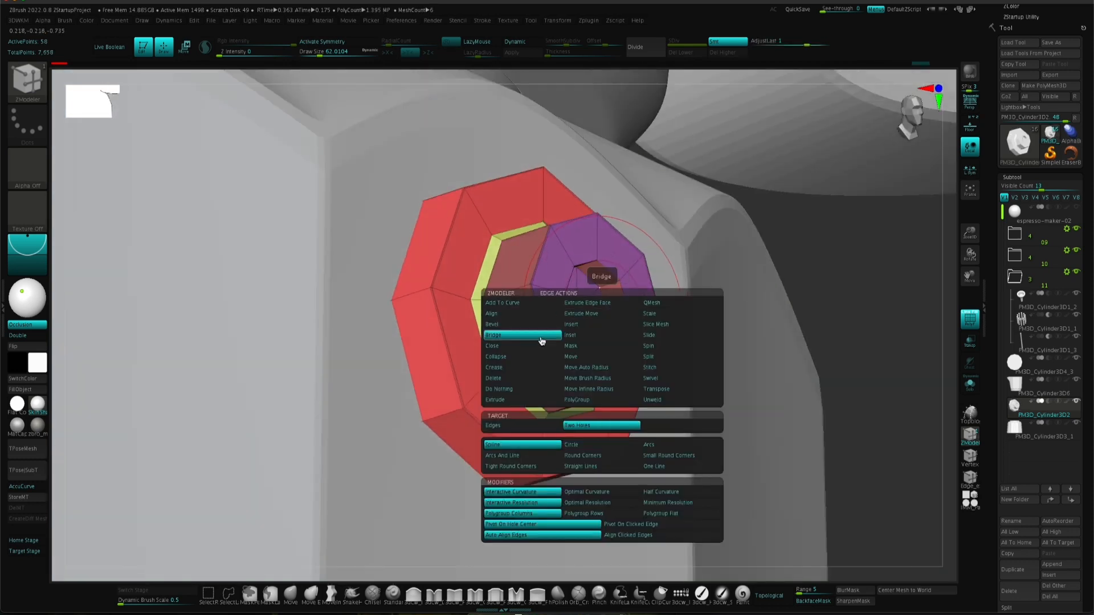
left_click_drag(607, 308, 610, 307)
left_click_drag(625, 302, 631, 302)
right_click_drag(630, 302, 501, 308)
left_click_drag(655, 308, 650, 307)
right_click_drag(649, 307, 693, 313)
left_click_drag(746, 310, 753, 310)
right_click_drag(684, 310, 589, 405)
Step: Isolate the valve and crease the disc's side edges to keep its octagonal outline under Dynamic Subdiv
key("d")
key("shift+d")
right_click_drag(589, 406, 598, 392)
key("shift+s")
key("space")
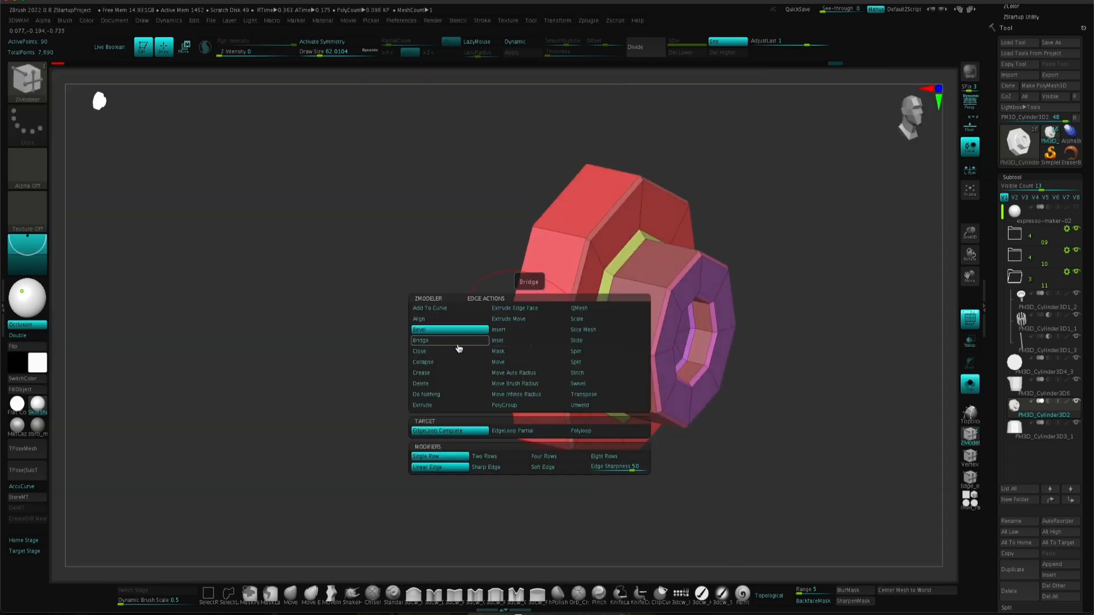
left_click(466, 431)
right_click_drag(543, 385, 749, 465)
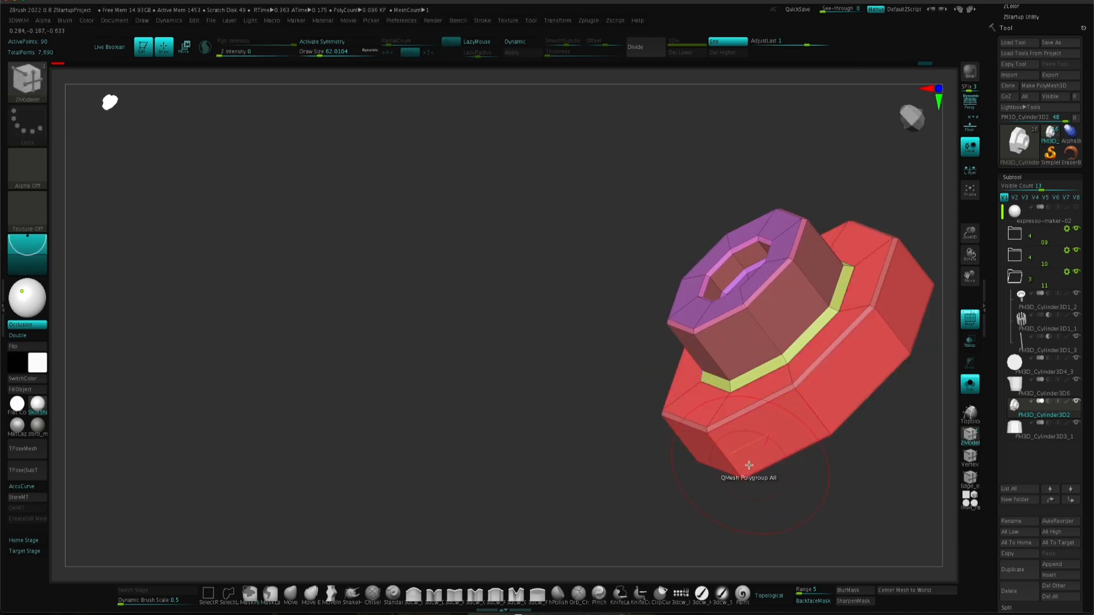
right_click_drag(900, 321, 928, 286)
key("shift+f")
right_click_drag(746, 286, 637, 394, "alt")
key("shift+d")
key("shift+d")
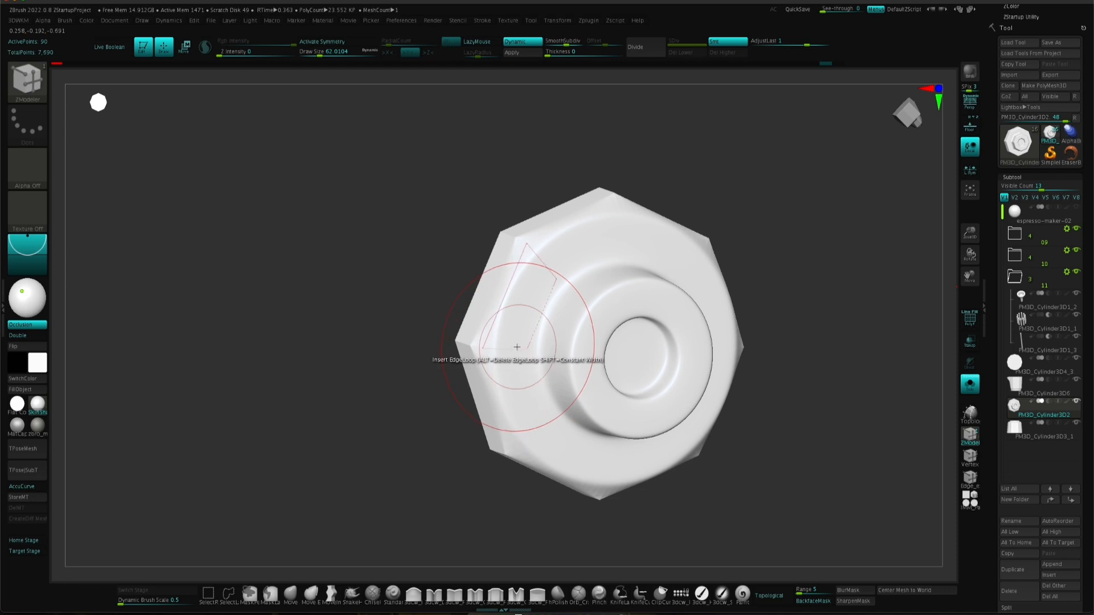
Step: Insert edge loops near the disc's faceted rim and undo the last one
right_click_drag(517, 353, 530, 331)
right_click_drag(530, 331, 492, 365, "ctrl")
left_click(451, 329)
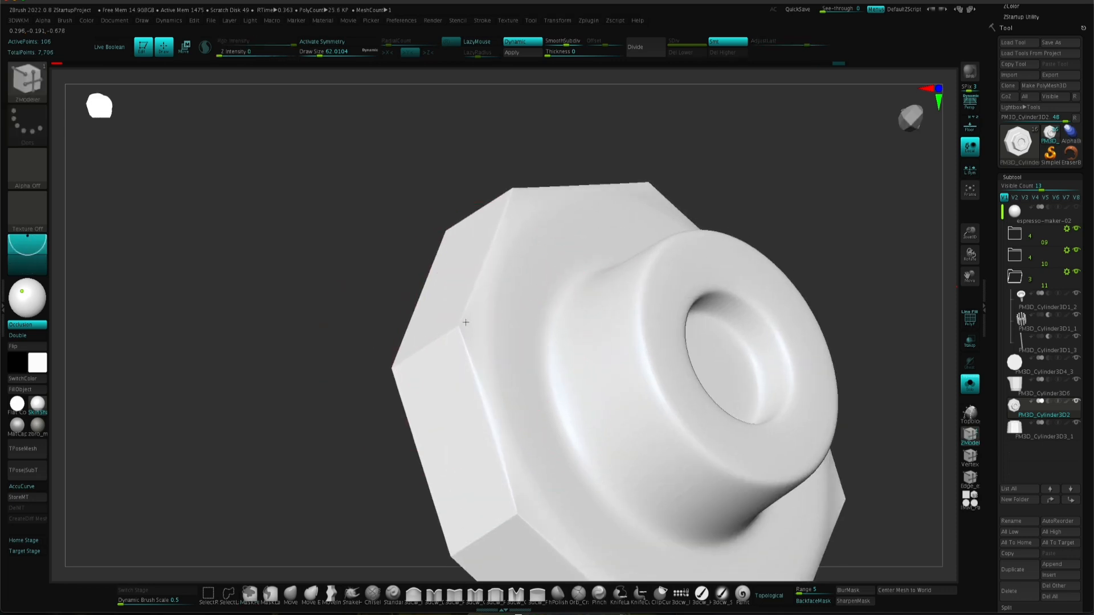
right_click_drag(353, 399, 419, 397)
key("ctrl+z")
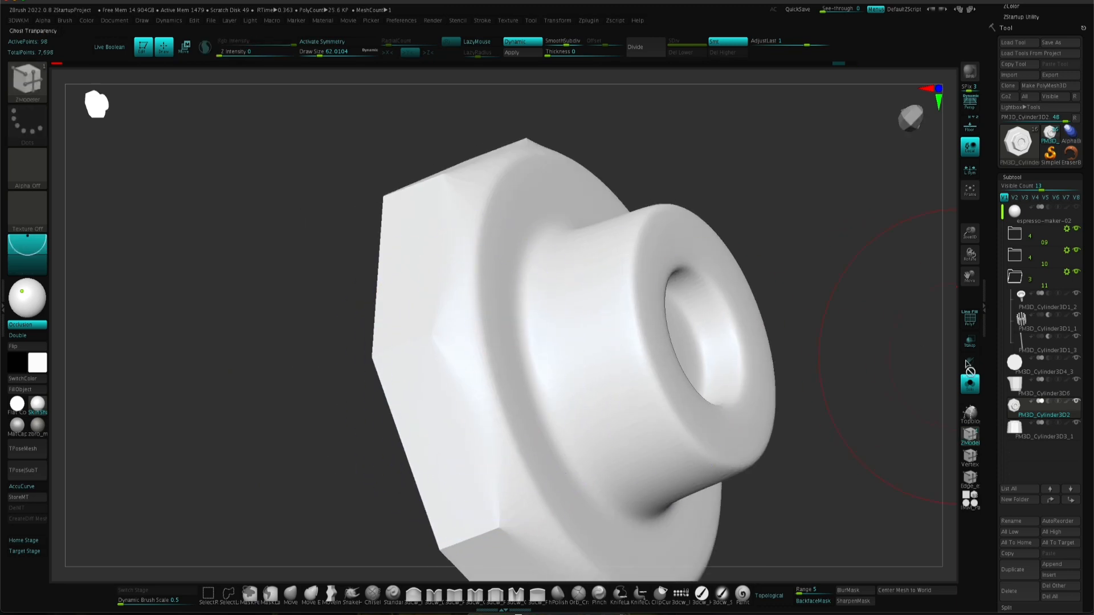
Step: Insert an edge loop around the disc's front face and adjust the rounded shoulder above its facets
key("shift+f")
key("shift+d")
right_click_drag(479, 362, 666, 276)
key("space")
left_click(492, 352)
left_click_drag(695, 296, 681, 294)
key("d")
right_click_drag(558, 369, 631, 361)
left_click_drag(617, 291, 624, 292)
right_click_drag(632, 296, 641, 352, "ctrl")
Step: Examine the smoothed valve's rounded shoulder and faceted rim from several angles
left_click(966, 321)
mouse_move(838, 399)
right_mouse_down()
mouse_move(753, 341)
mouse_move(667, 427)
mouse_move(623, 381)
mouse_move(498, 313)
mouse_move(634, 346)
right_mouse_up()
key("q")
key("space")
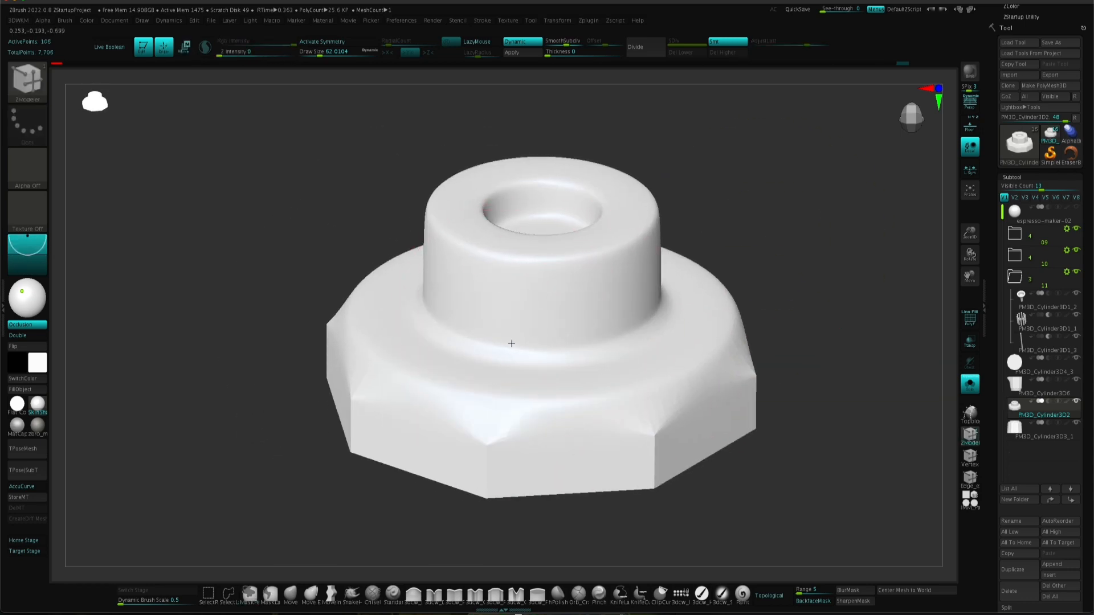
left_click_drag(511, 346, 512, 348)
right_click_drag(512, 348, 689, 319)
right_click_drag(760, 402, 732, 322, "ctrl")
mouse_move(732, 322)
right_mouse_down()
mouse_move(707, 375)
mouse_move(649, 373)
right_mouse_up()
Step: Try creasing the valve's edges with a crease tolerance of 40
mouse_move(650, 374)
right_mouse_down("ctrl")
mouse_move(645, 425)
mouse_move(590, 374)
right_mouse_up("ctrl")
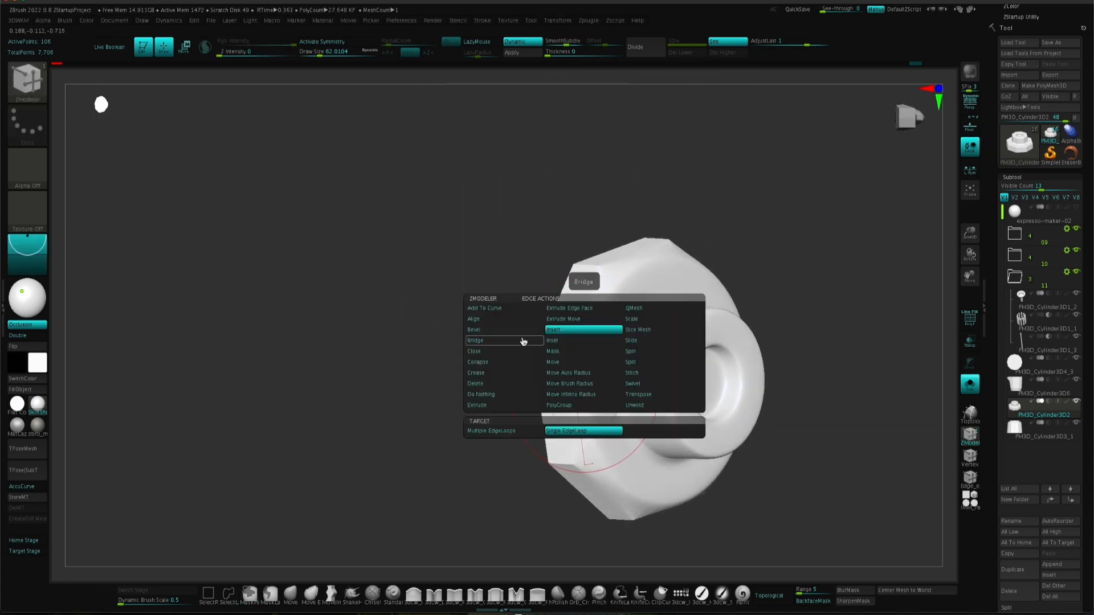
left_click(506, 442)
mouse_move(629, 440)
right_mouse_down()
mouse_move(610, 423)
mouse_move(630, 434)
right_mouse_up()
left_click_drag(995, 371, 995, 340)
key("1")
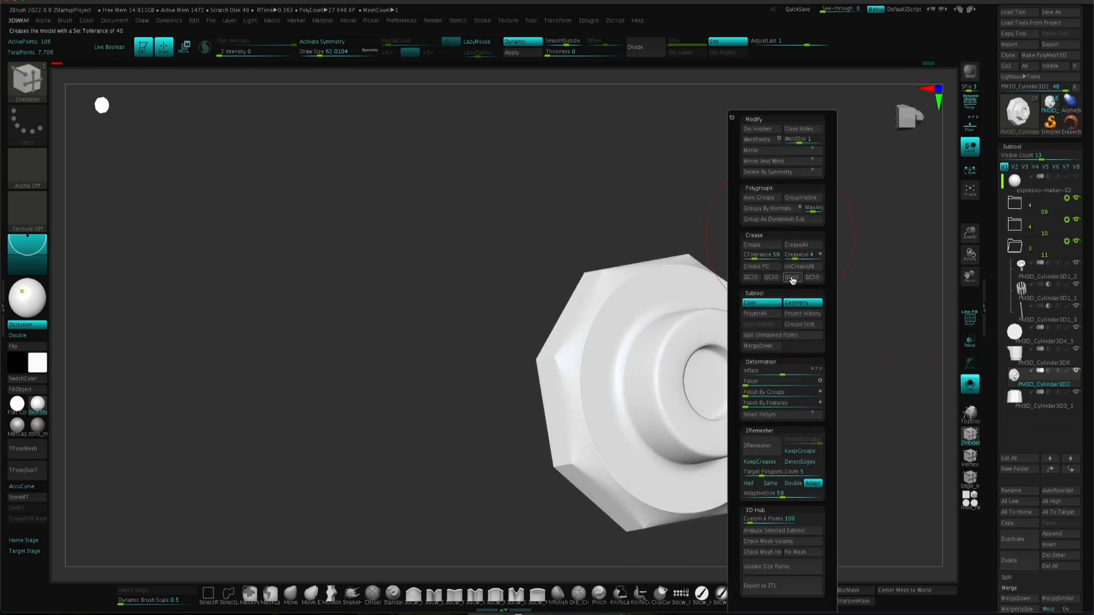
mouse_move(644, 436)
right_mouse_down()
mouse_move(661, 446)
mouse_move(649, 421)
right_mouse_up()
right_click_drag(650, 422, 530, 422, "alt")
right_click_drag(564, 456, 613, 437)
key("ctrl+z")
key("ctrl+z")
Step: Insert a single edge loop on the disc's front face to sharpen its circular shoulder
mouse_move(503, 411)
right_mouse_down("alt")
mouse_move(529, 483)
mouse_move(533, 455)
right_mouse_up("alt")
left_click(969, 318)
right_click_drag(576, 484, 483, 382, "alt")
key("space")
left_click(466, 335)
left_click_drag(486, 383, 465, 392)
key("shift+f")
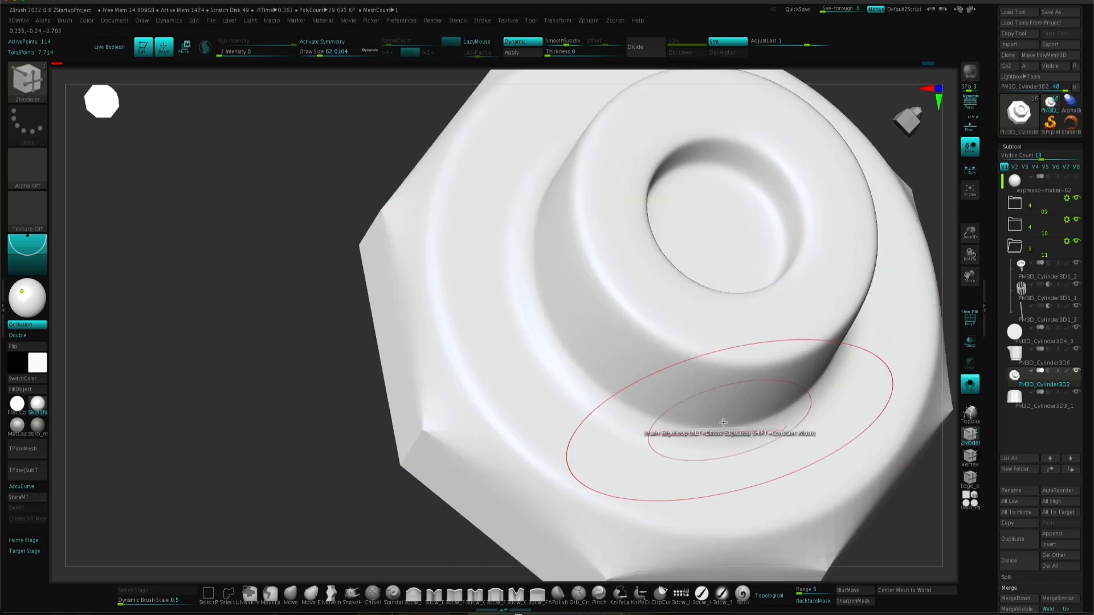
Step: Show the whole pot again and insert edge loops around the side of the valve's boss
right_click_drag(731, 422, 707, 342, "ctrl")
right_click_drag(706, 342, 520, 426)
right_click_drag(520, 426, 626, 394)
key("shift+s")
right_click_drag(747, 459, 750, 370, "ctrl")
right_click_drag(750, 370, 664, 420)
right_click_drag(664, 420, 592, 561)
left_click(974, 320)
right_click_drag(747, 359, 689, 412)
key("space")
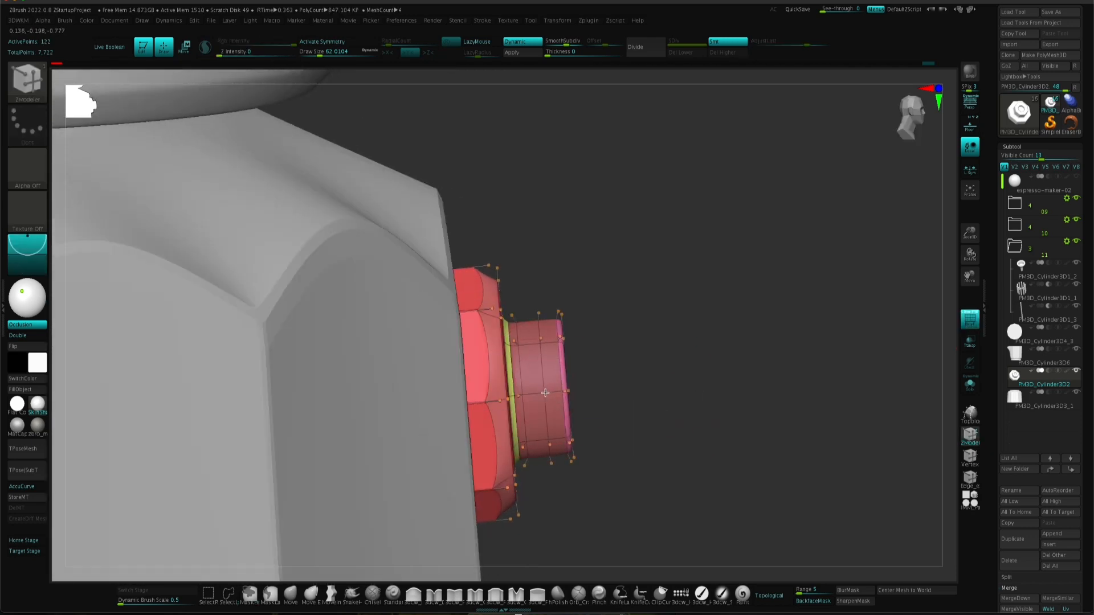
right_click_drag(548, 391, 630, 395)
key("d")
Step: Mask everything except the boss's front end, move that end slightly toward the disc, and clear the mask
left_click_drag(702, 238, 542, 550, "ctrl")
left_click(614, 434, "ctrl")
key("w")
mouse_move(614, 434)
right_mouse_down()
mouse_move(572, 399)
mouse_move(616, 406)
right_mouse_up()
left_click(560, 387, "alt")
left_click_drag(615, 383, 610, 384)
right_click_drag(672, 398, 676, 364, "ctrl")
left_click_drag(730, 376, 746, 411, "ctrl")
mouse_move(746, 416)
right_mouse_down()
mouse_move(688, 428)
mouse_move(659, 346)
mouse_move(613, 339)
mouse_move(616, 325)
right_mouse_up()
key("q")
key("shift+f")
right_click_drag(627, 371, 686, 386, "shift")
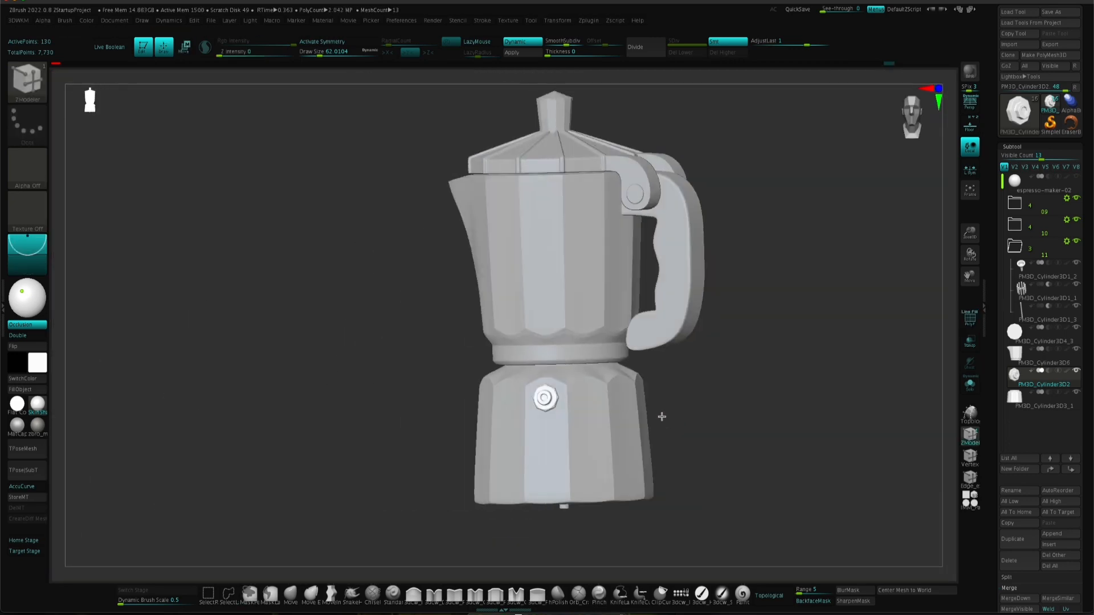